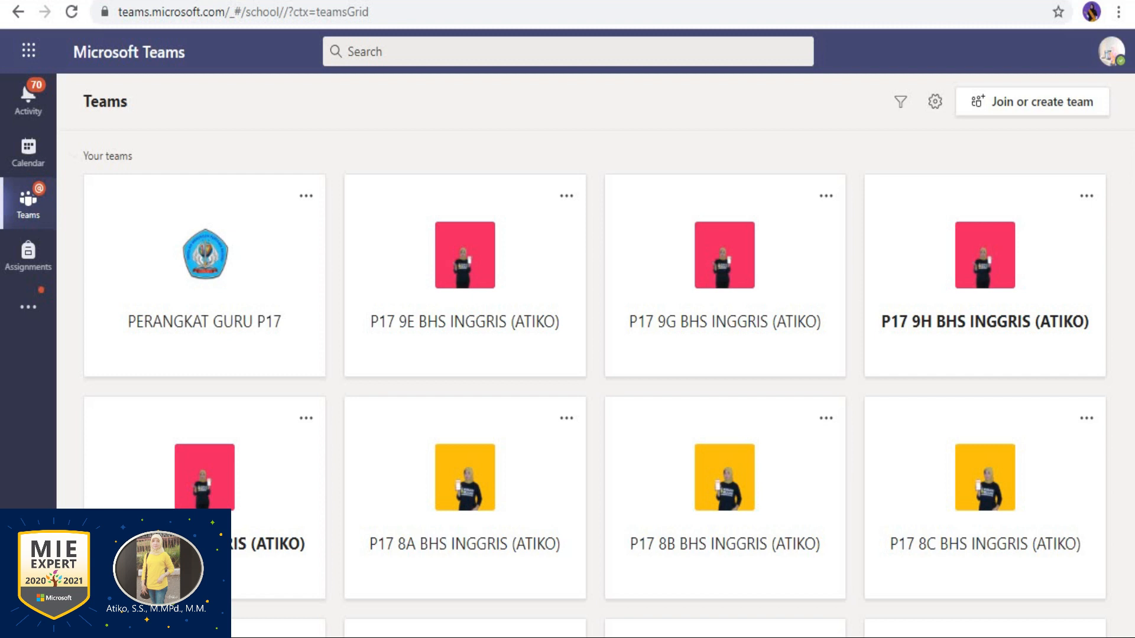
- Go back to the Office 365 home page and open Teams from its list of apps
click(18, 12)
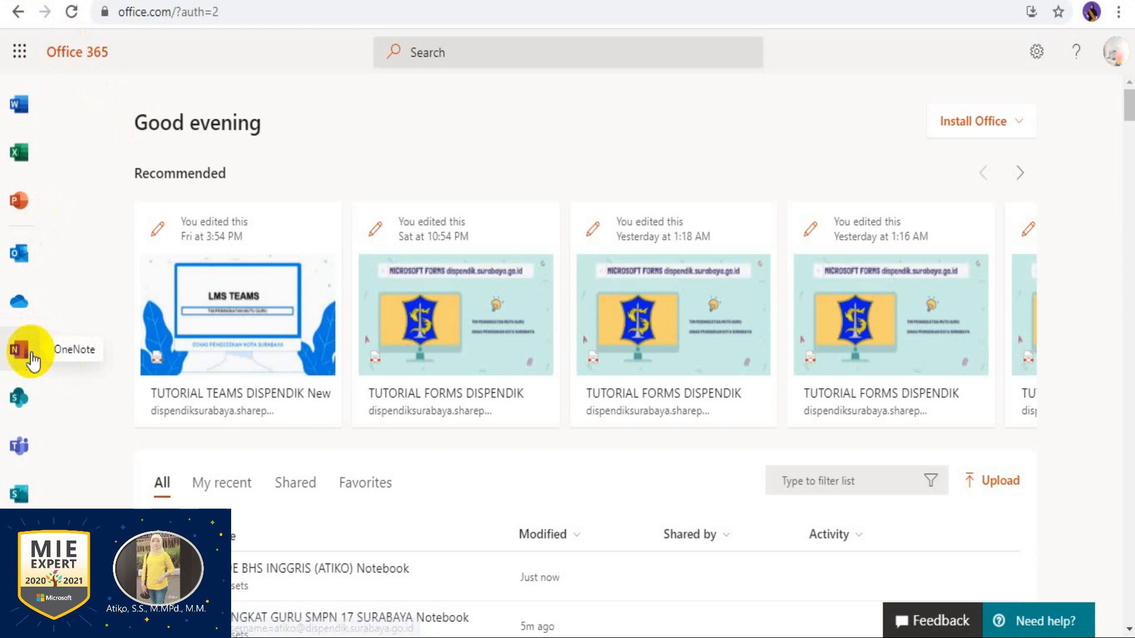
click(34, 449)
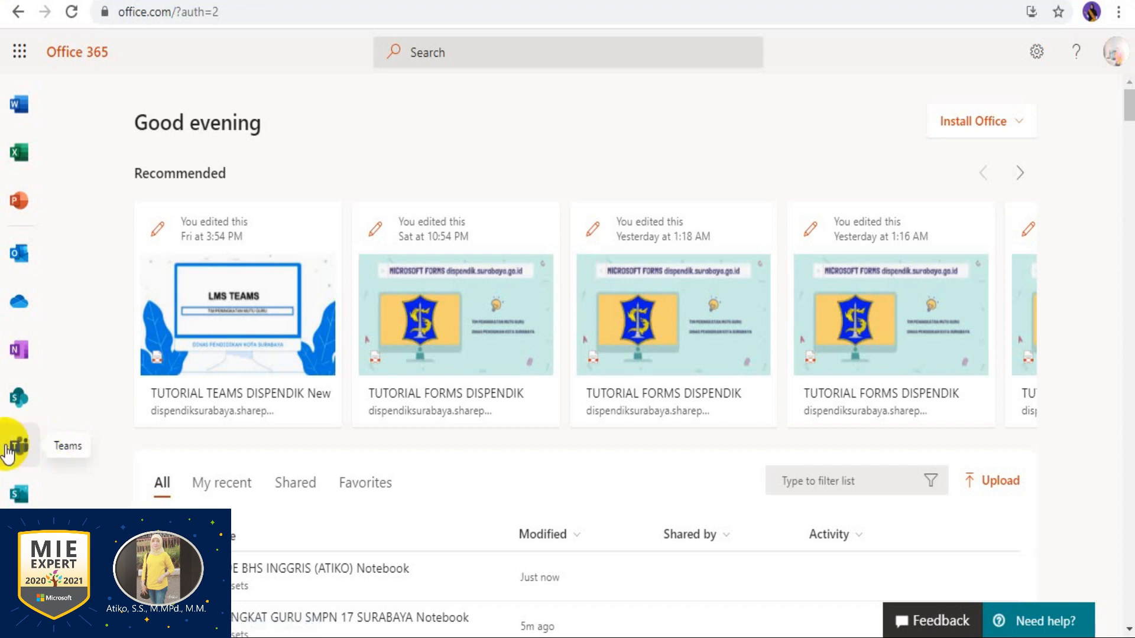
click(140, 0)
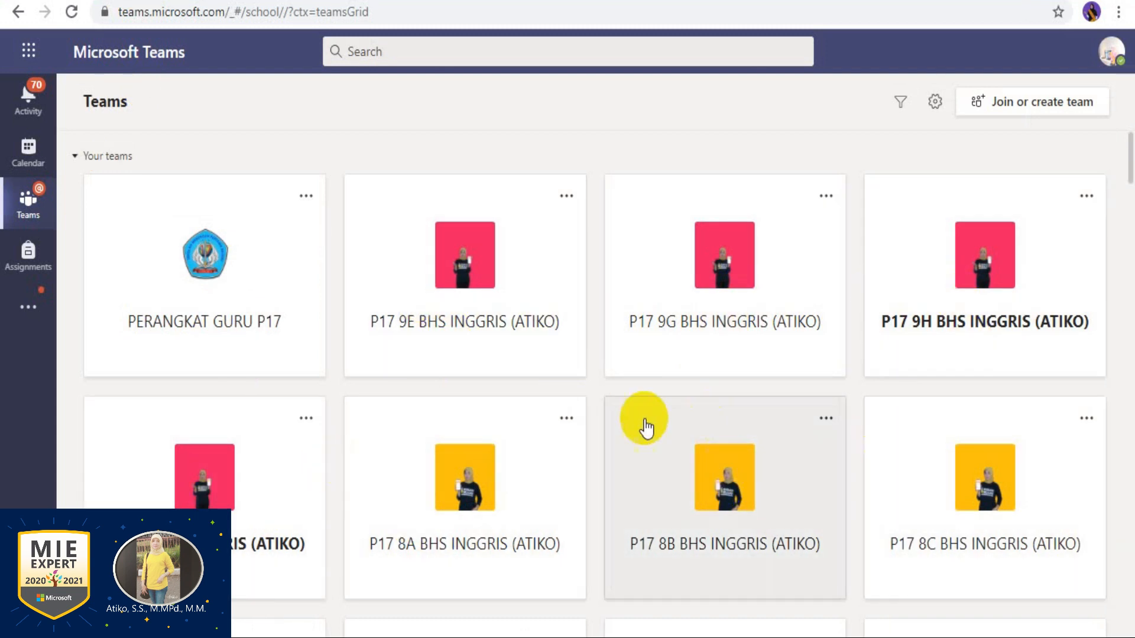
- Open the P17 8I SBD class team, view its BAB 9 channel and return to the General channel
scroll(639, 408, down, 3)
scroll(639, 411, down, 1)
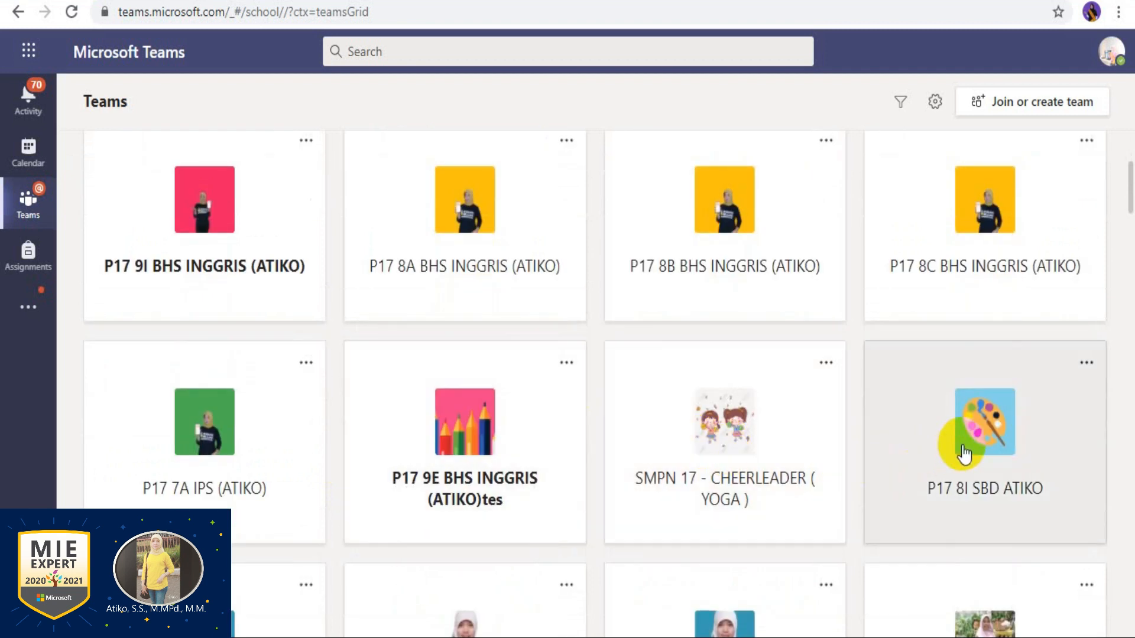
click(963, 454)
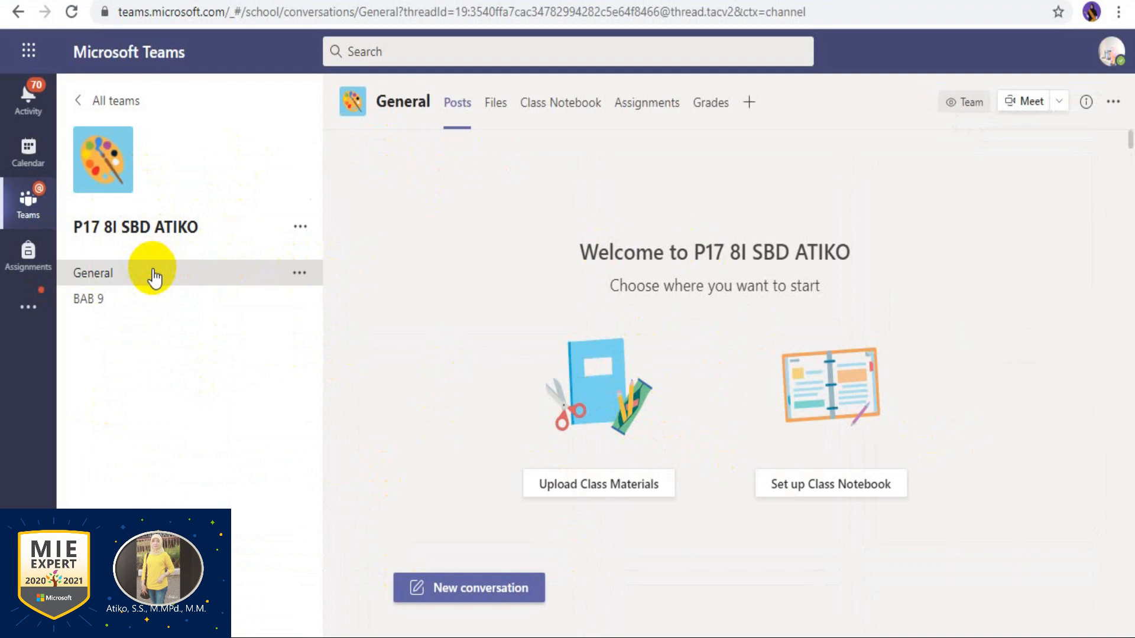
click(148, 303)
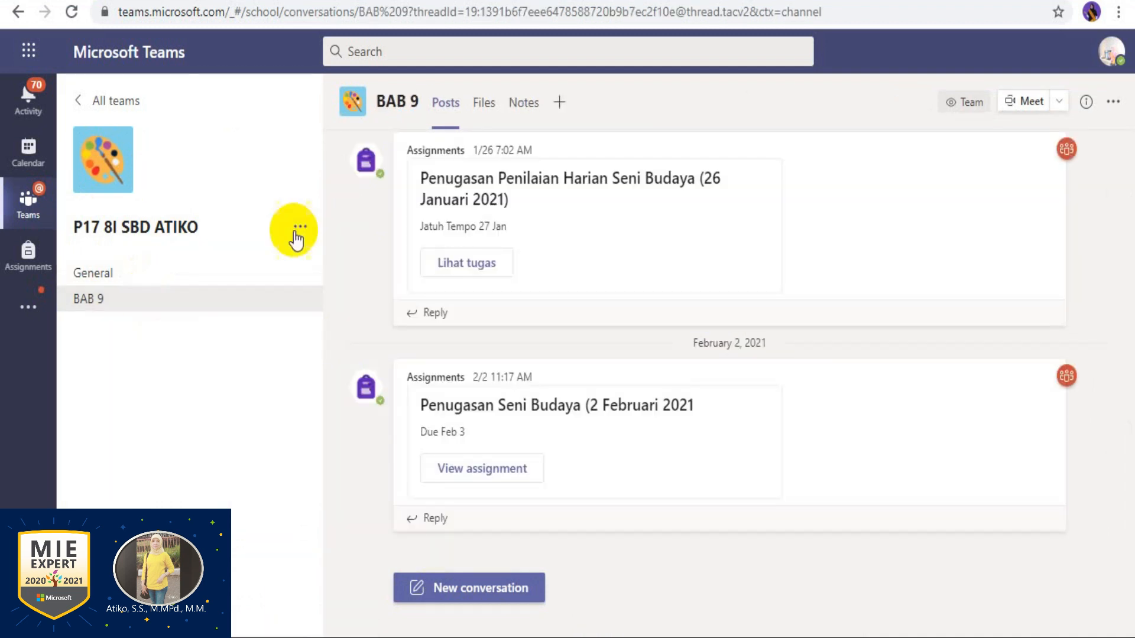
click(129, 275)
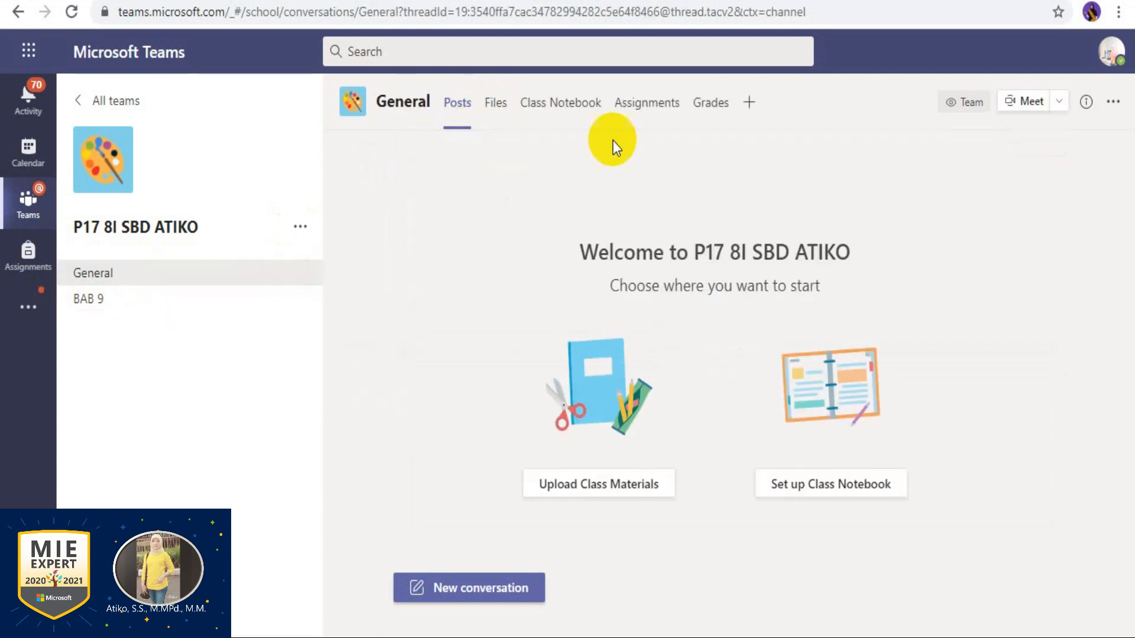
- Start setting up a OneNote Class Notebook in the General channel as a blank notebook
click(555, 115)
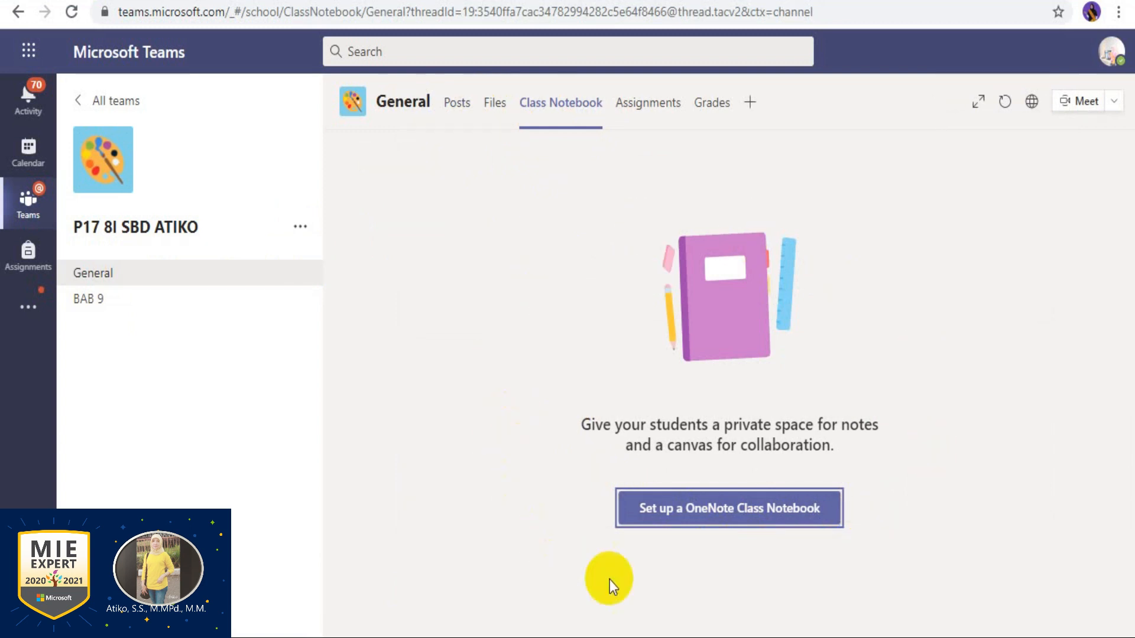
click(717, 520)
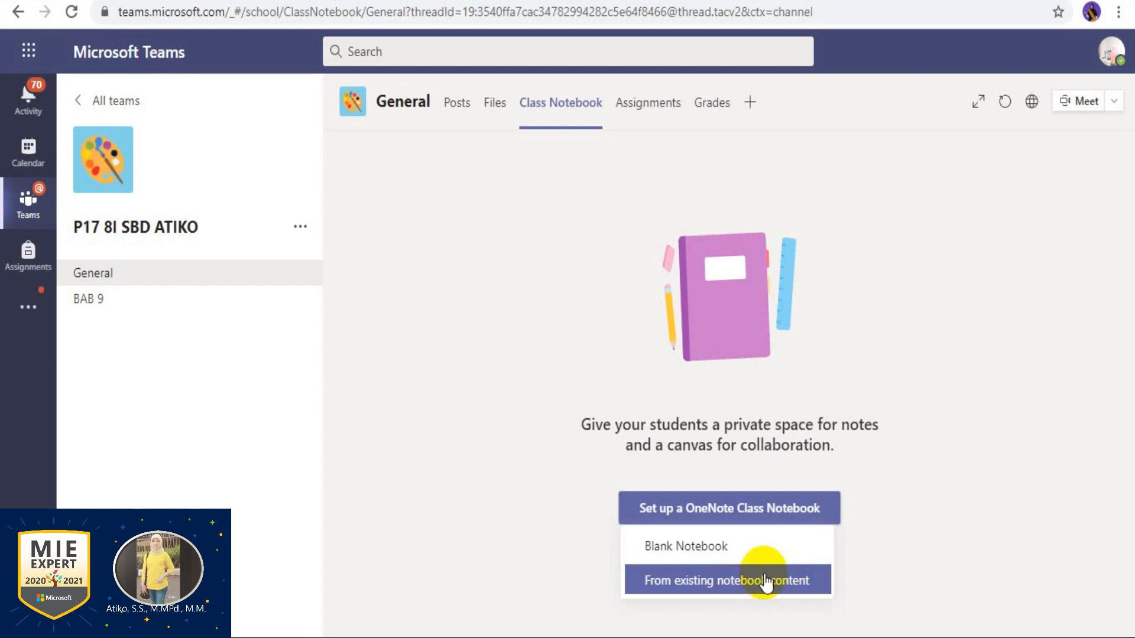
click(706, 547)
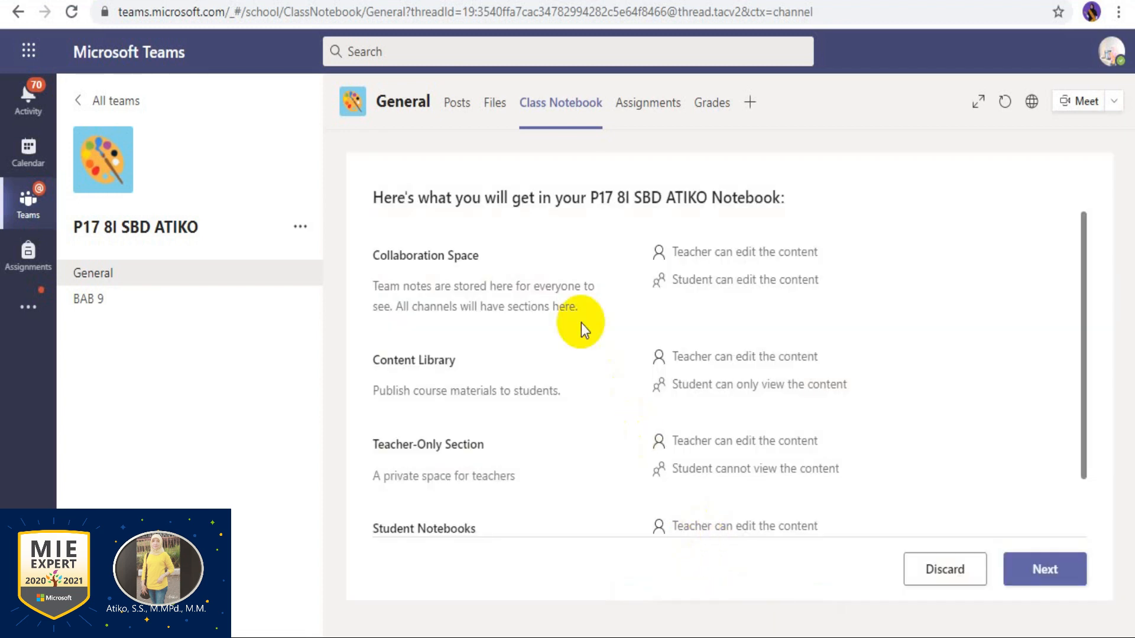
- Review the teacher and student permissions of each notebook space and continue to the setup of the student sections
scroll(467, 318, down, 1)
scroll(468, 318, up, 1)
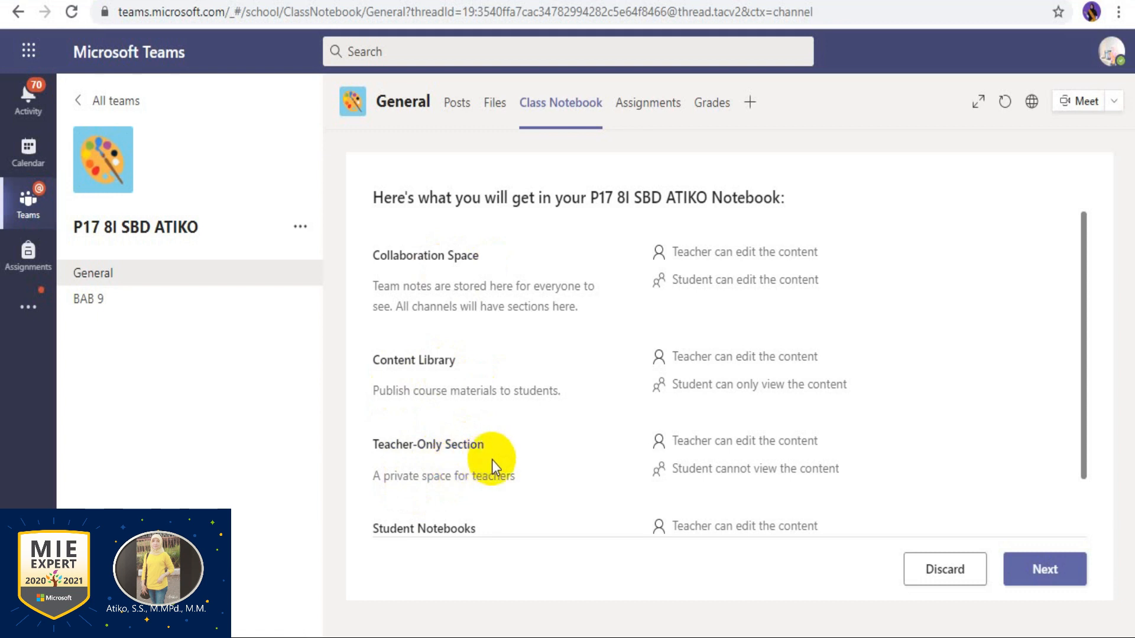
scroll(471, 487, down, 1)
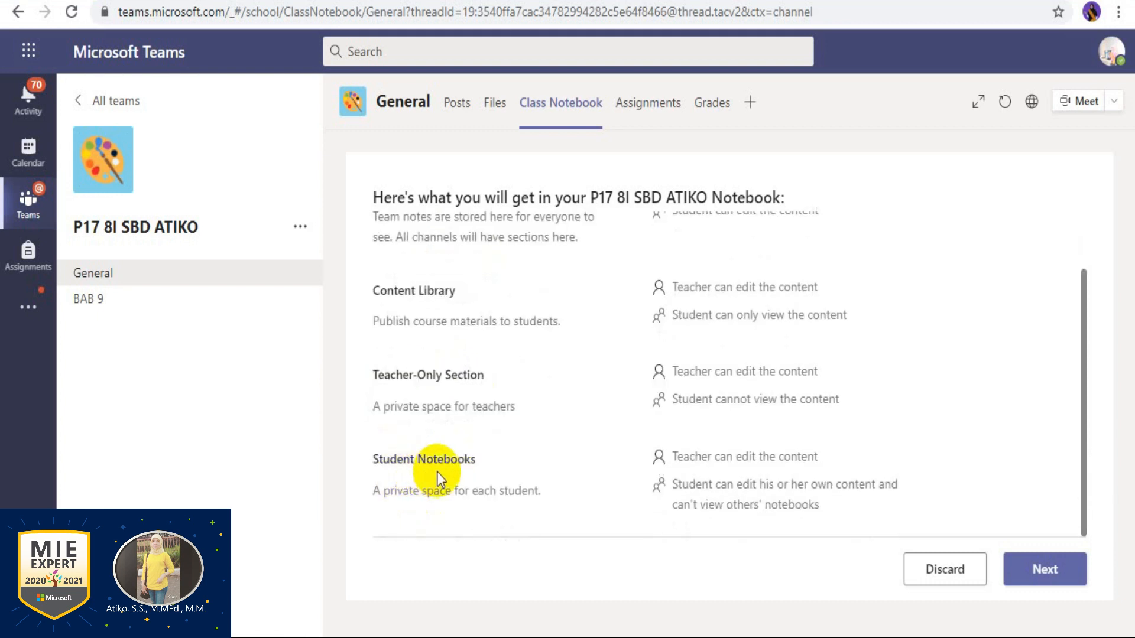
scroll(495, 471, up, 1)
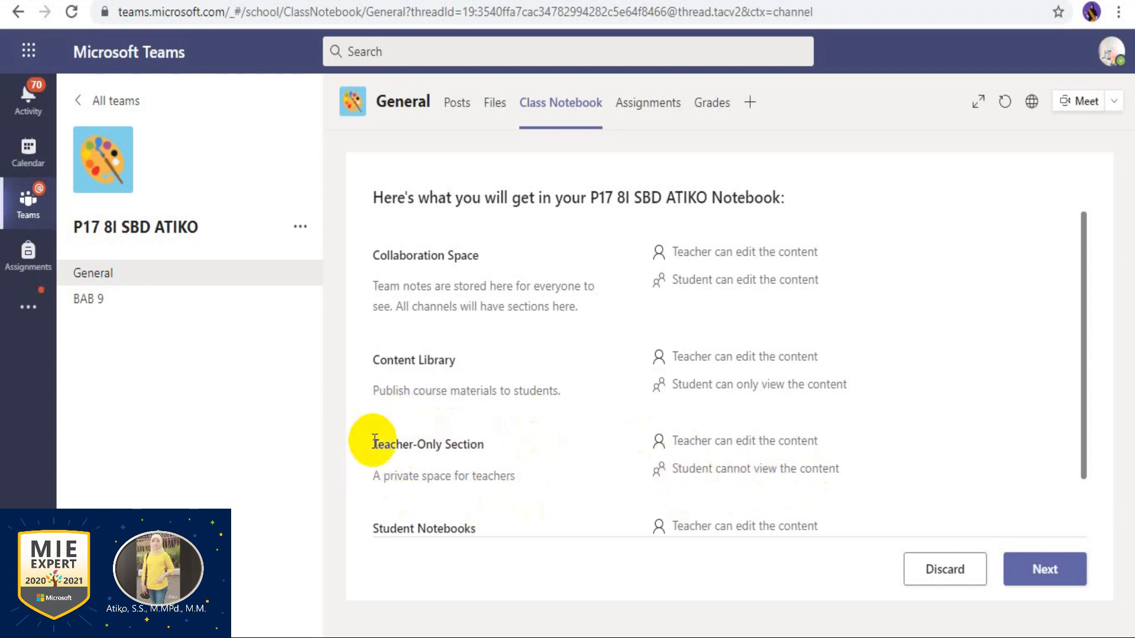
scroll(698, 454, down, 1)
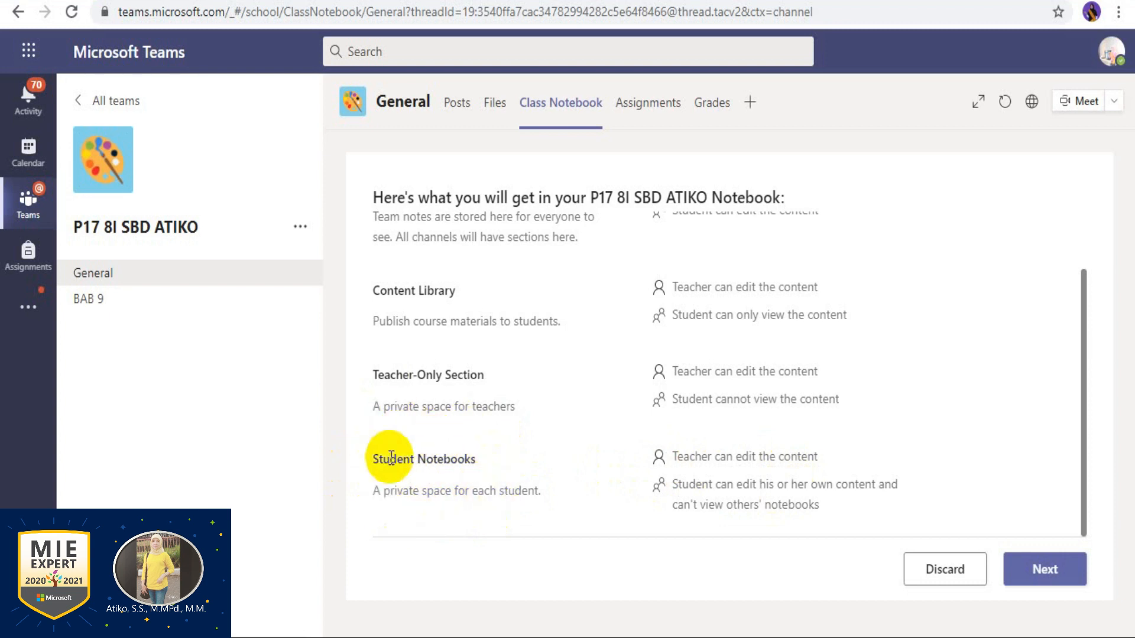
scroll(506, 480, up, 2)
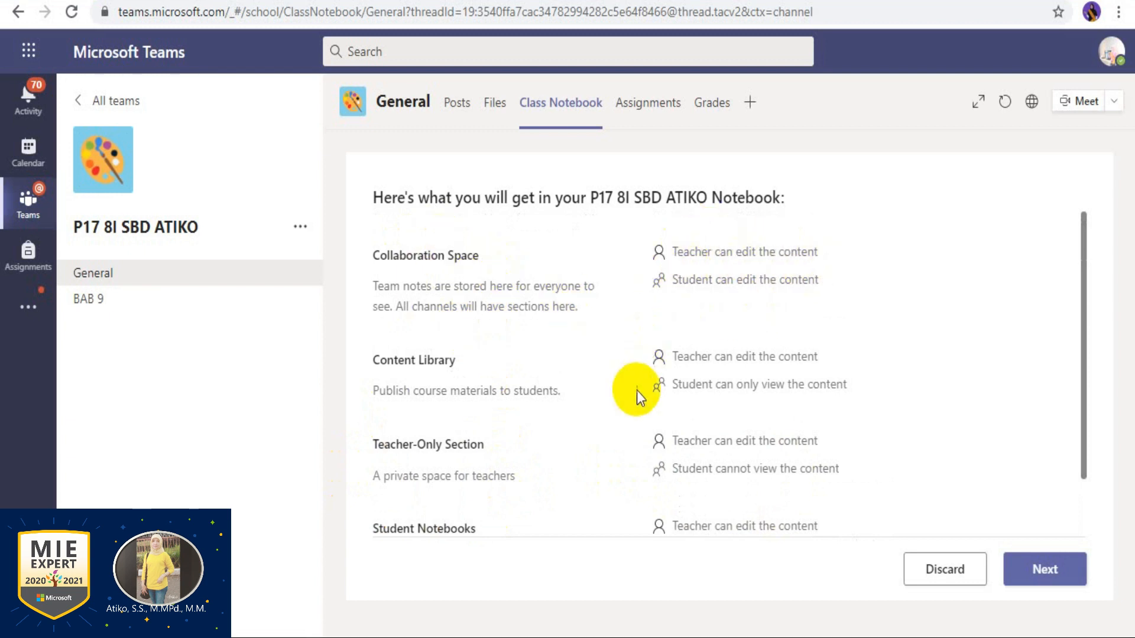
scroll(530, 423, down, 1)
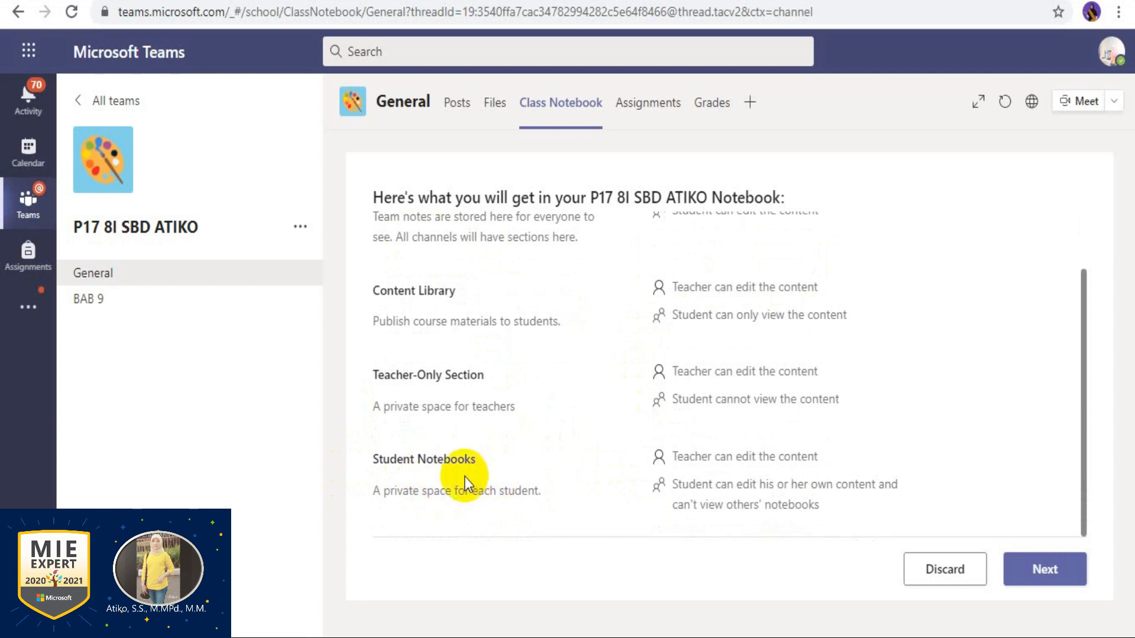
click(1044, 571)
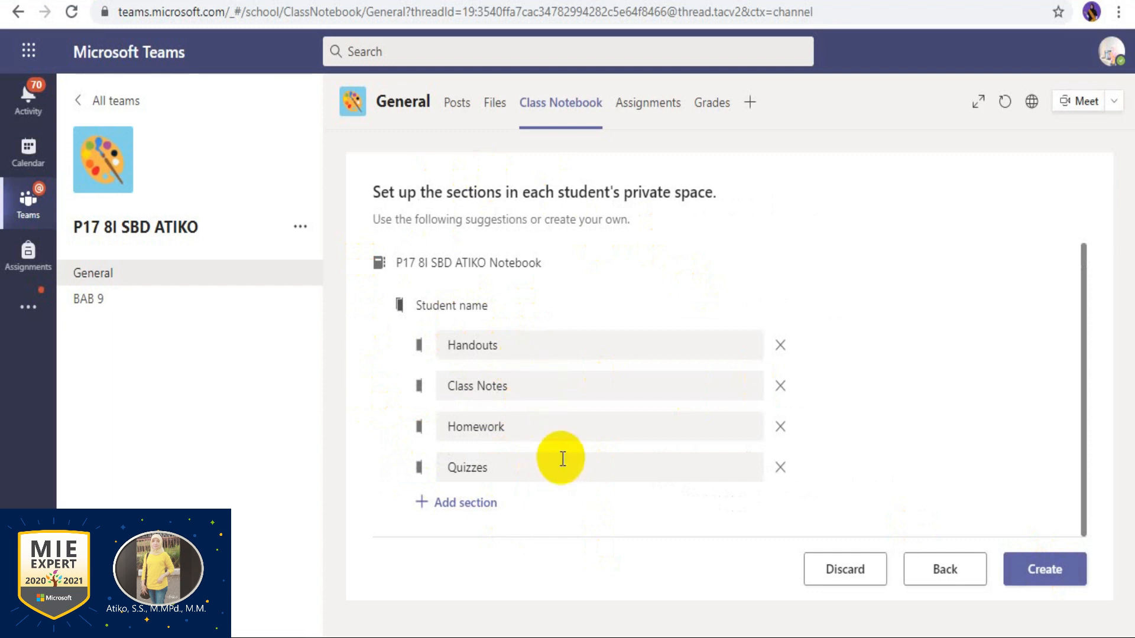
- Remove the suggested Quizzes, Homework, Class Notes and Handouts sections from the students' private space
click(780, 467)
click(780, 436)
click(781, 395)
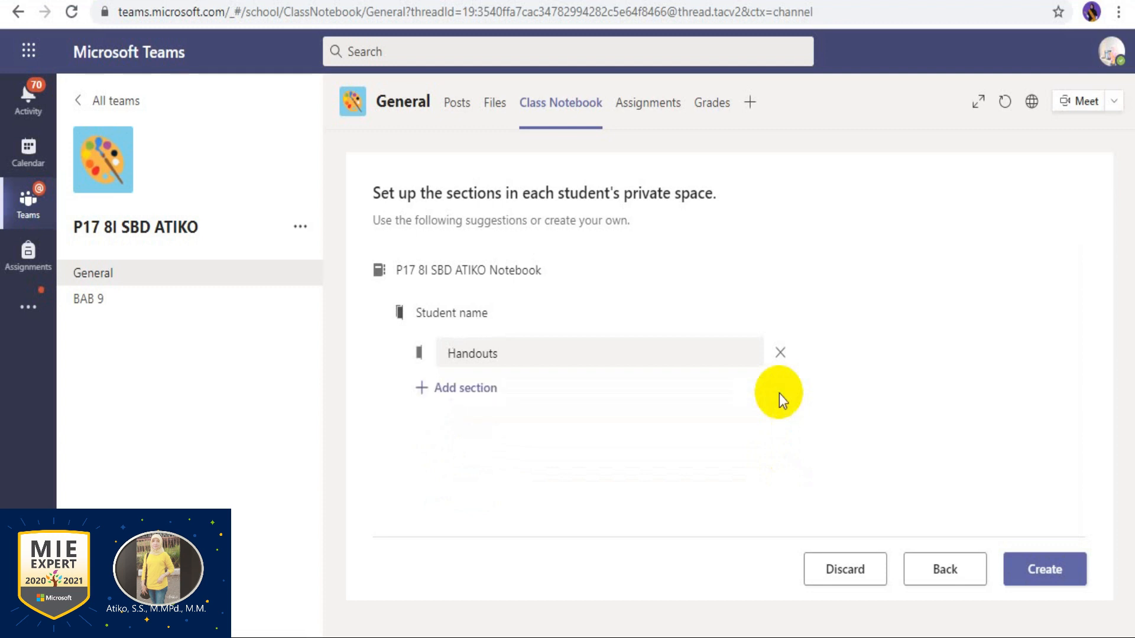
click(780, 354)
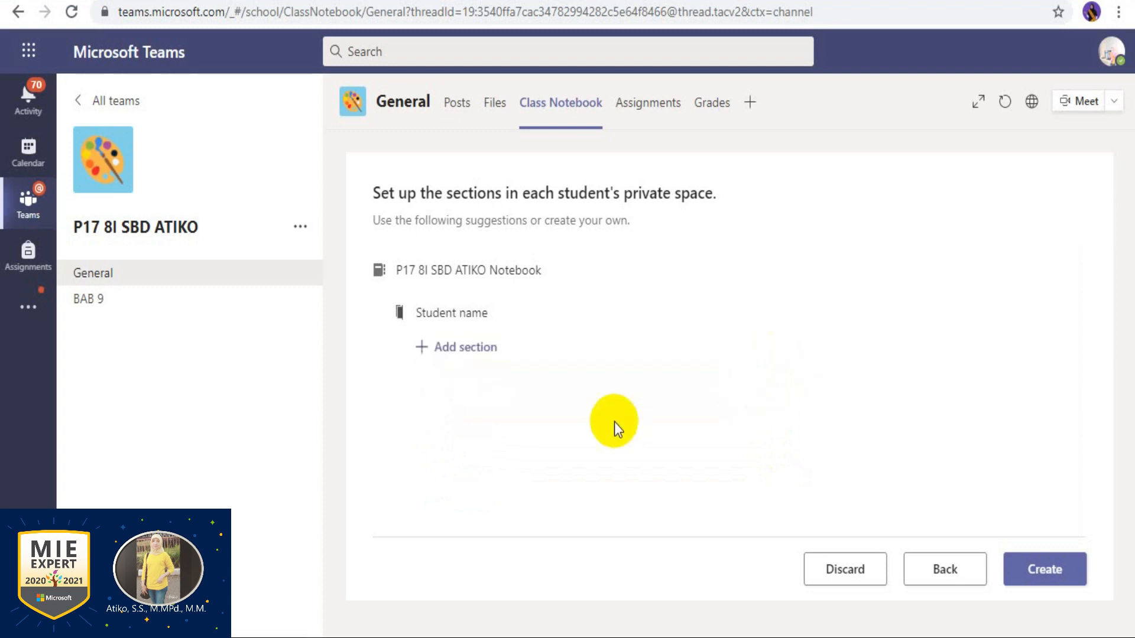
- Add the student sections BUKU CATATAN and BUKU TUGAS, and create the class notebook
click(469, 353)
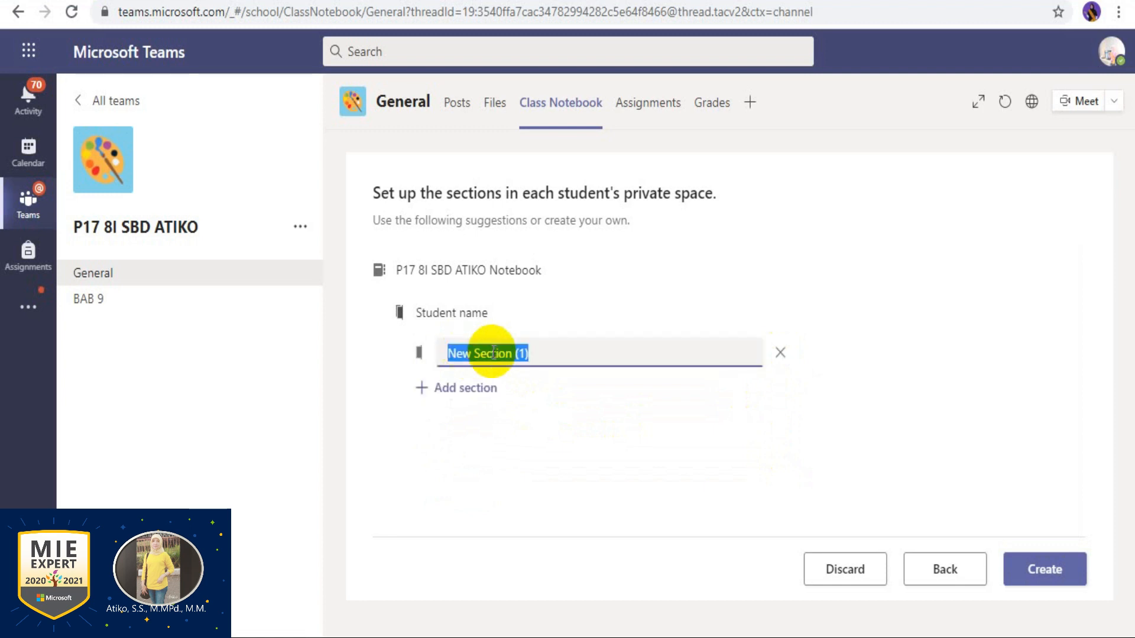
text(BUK)
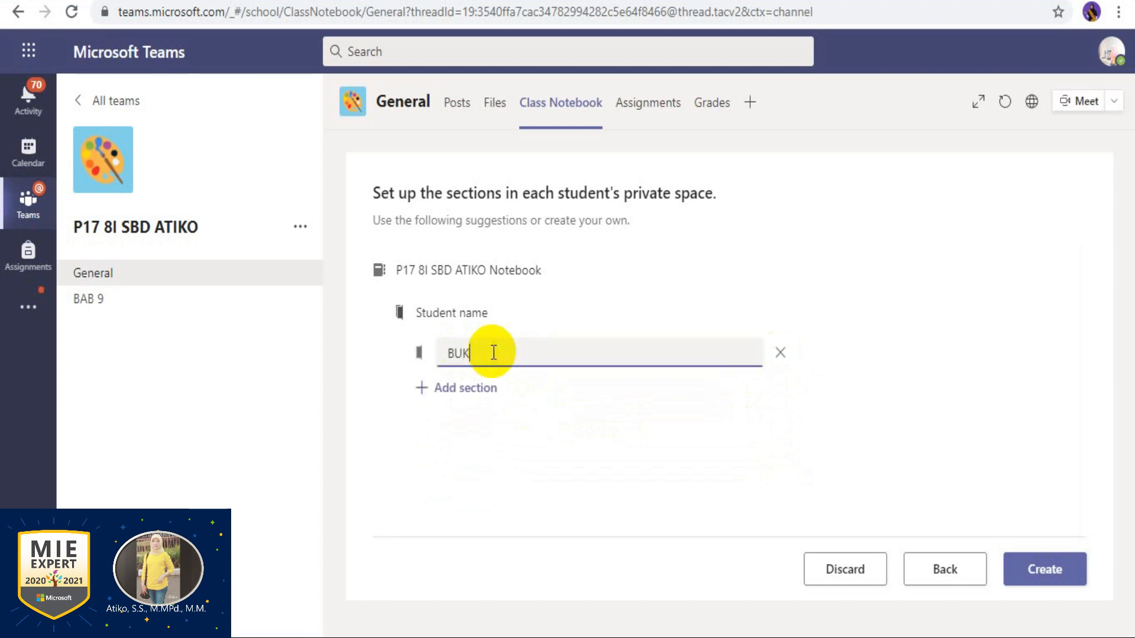
text(U CATATAN)
click(481, 389)
text(B)
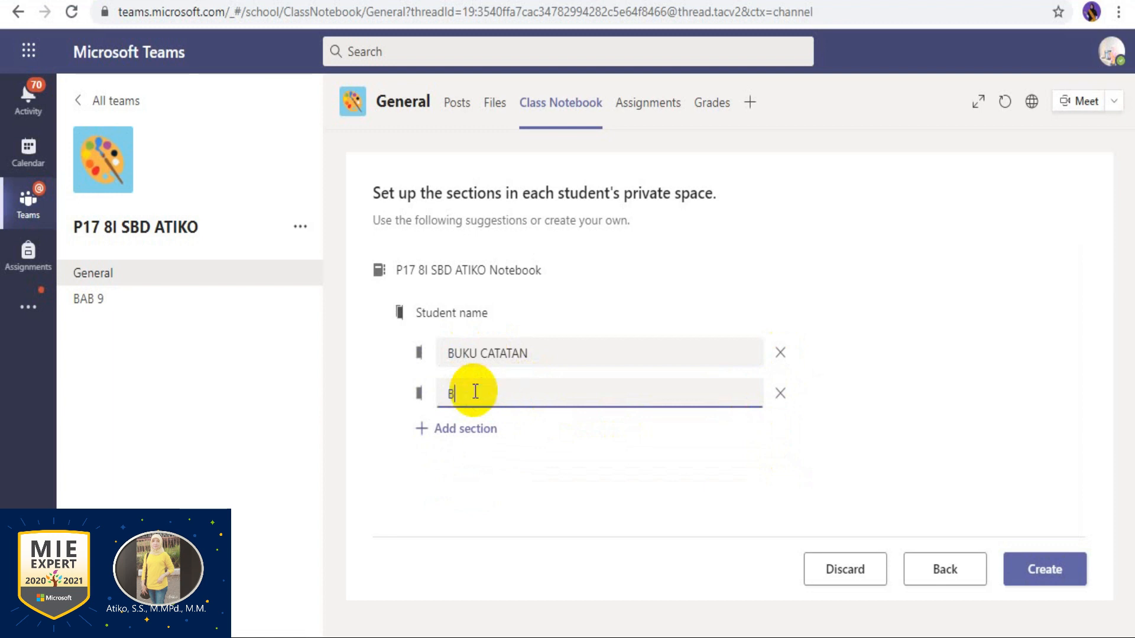
text(UKU TUGAS)
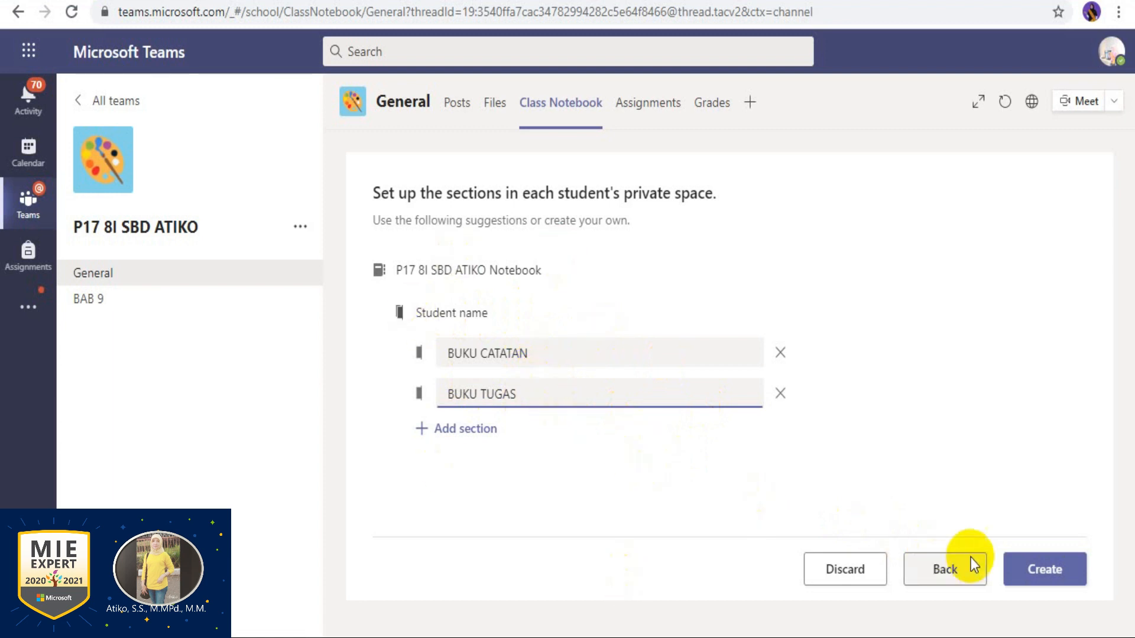
click(1035, 571)
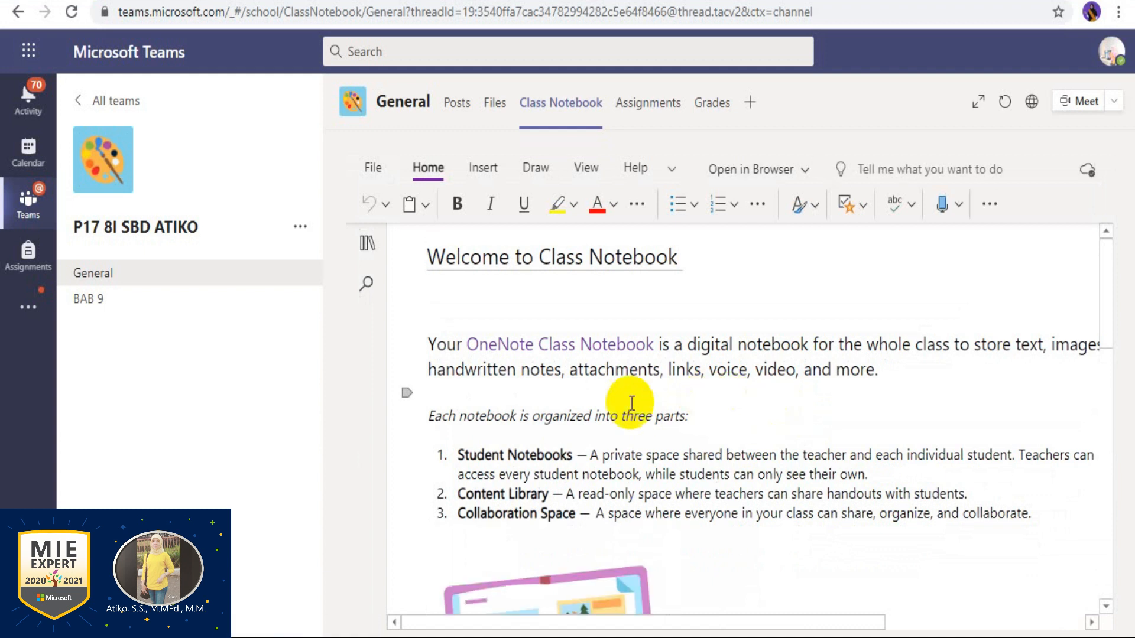
- Show the class notebook's navigation and expand the Collaboration Space, Content Library and Teacher Only section groups
click(436, 322)
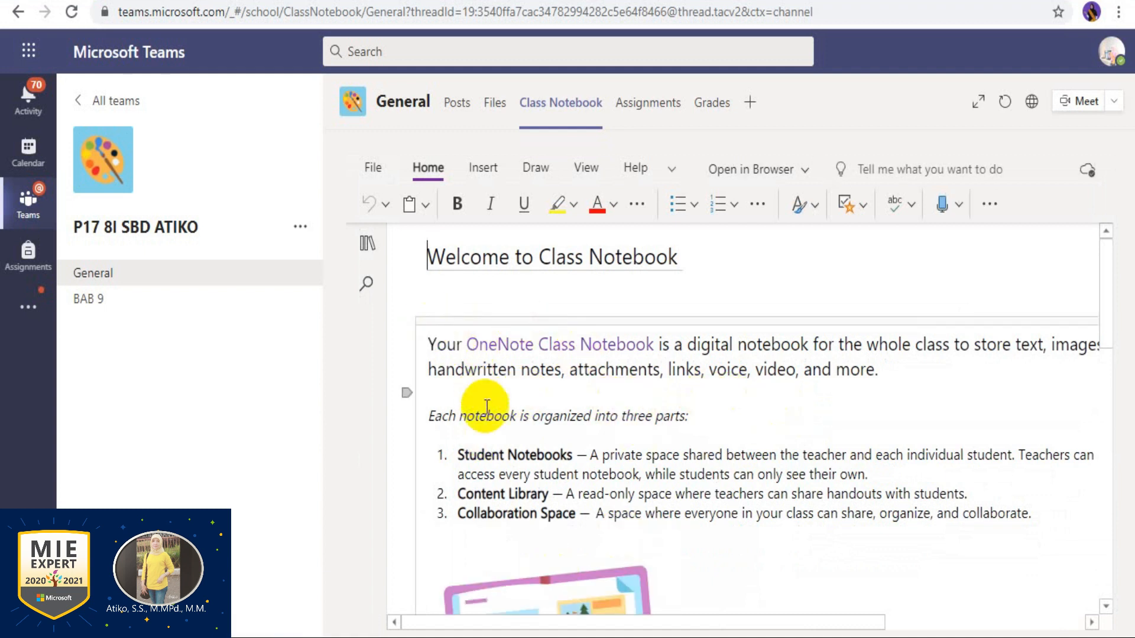
click(367, 248)
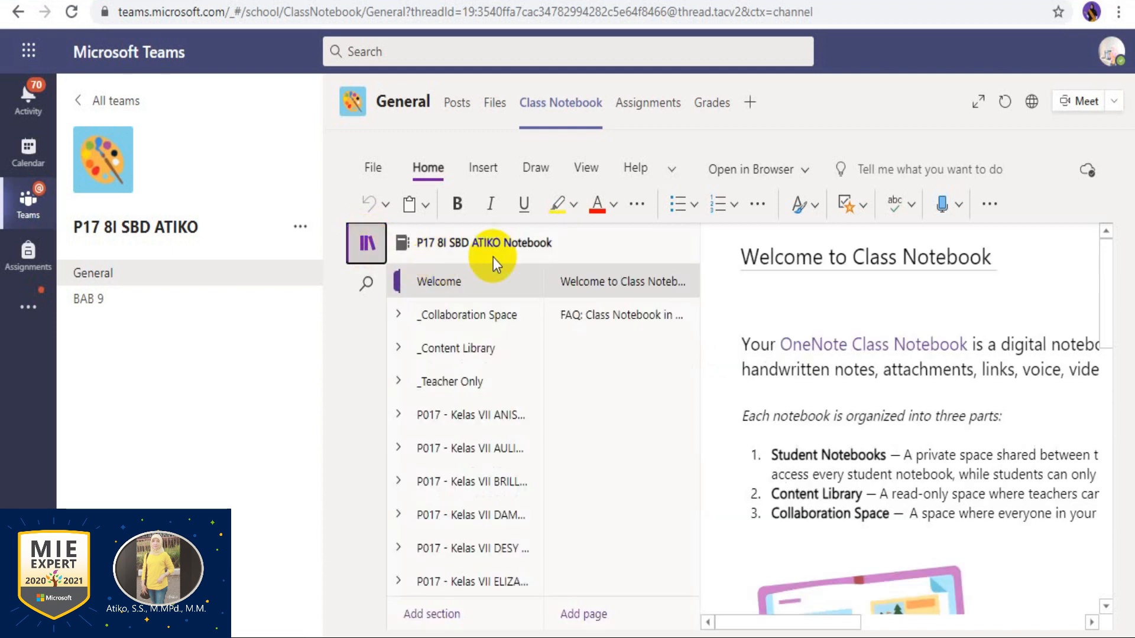
click(465, 330)
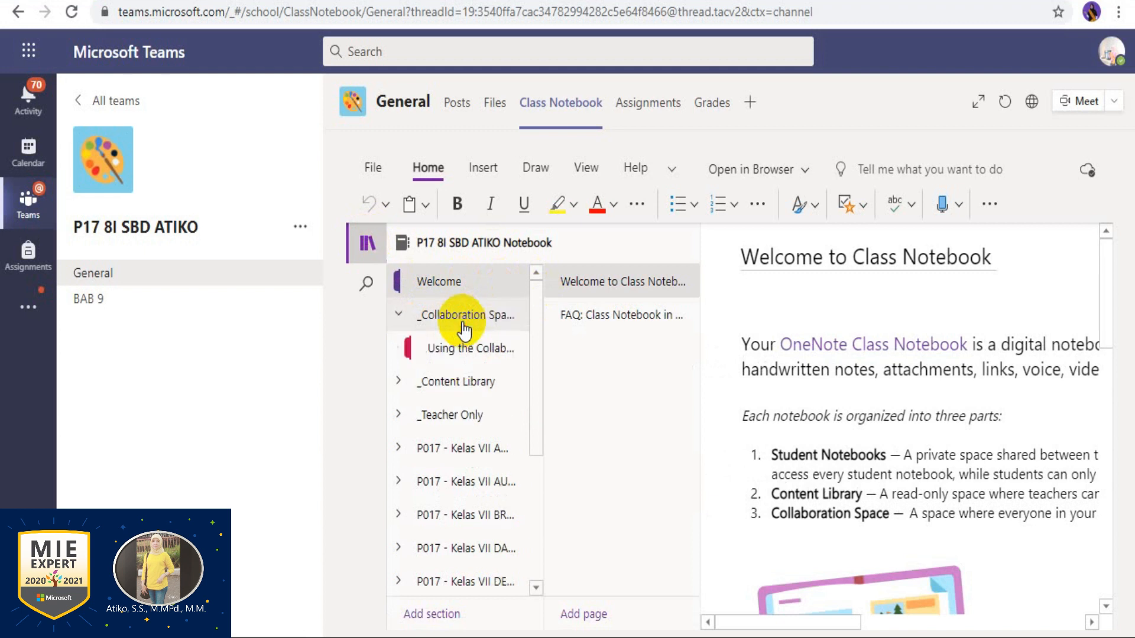
click(463, 387)
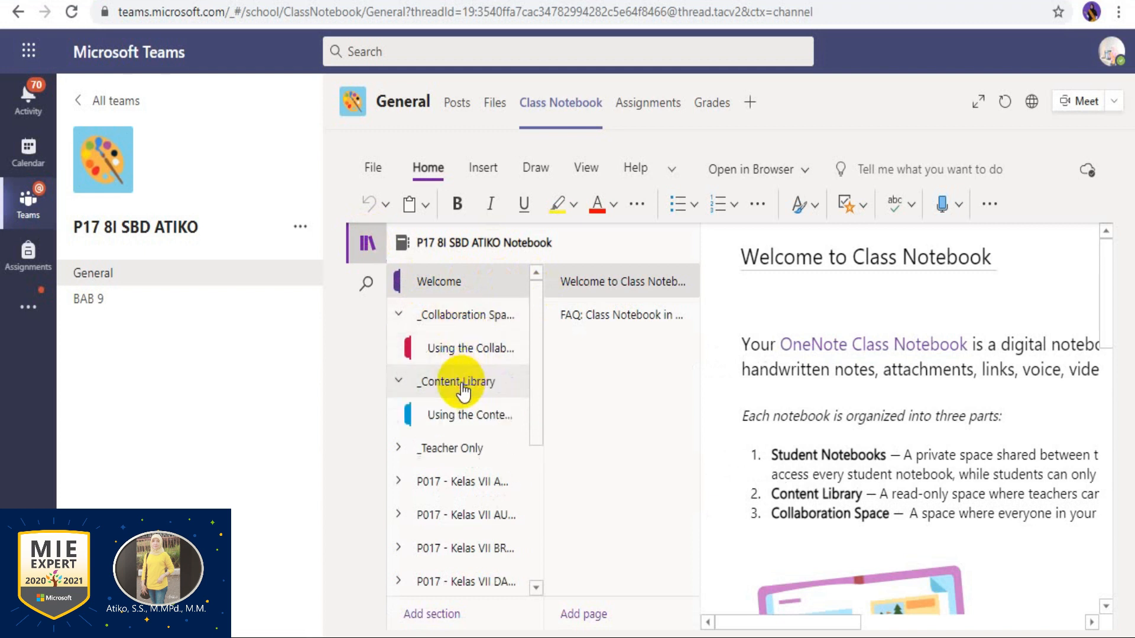
scroll(463, 390, down, 2)
click(457, 357)
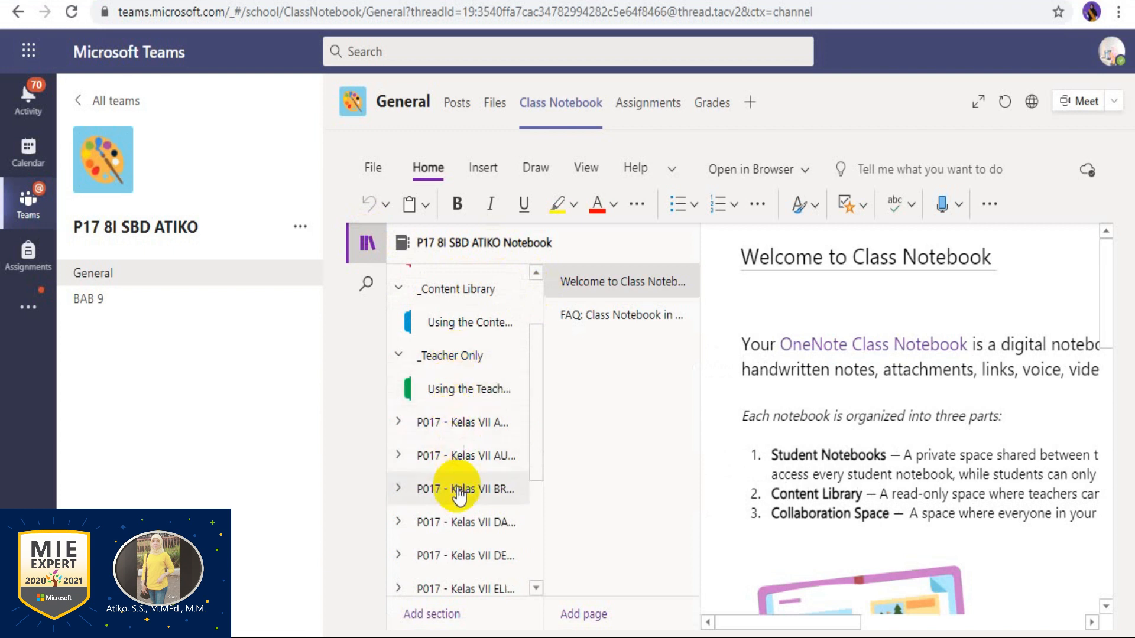
- Widen the section list and expand the first Kelas VII student's section group to view its sections
drag(541, 447, 636, 462)
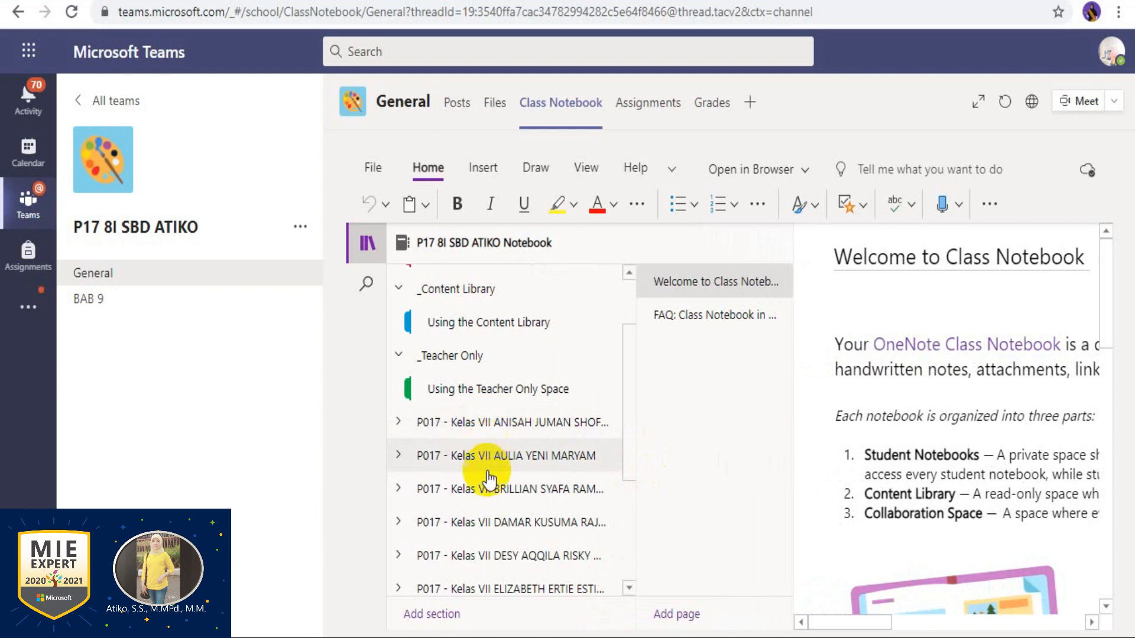
click(474, 423)
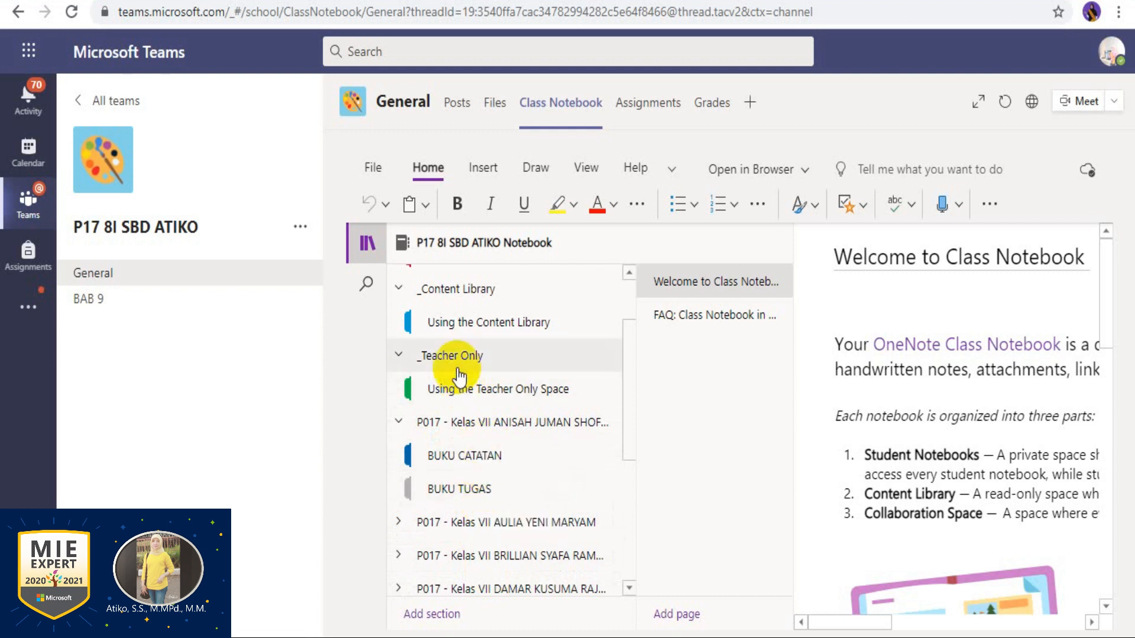
scroll(464, 355, up, 2)
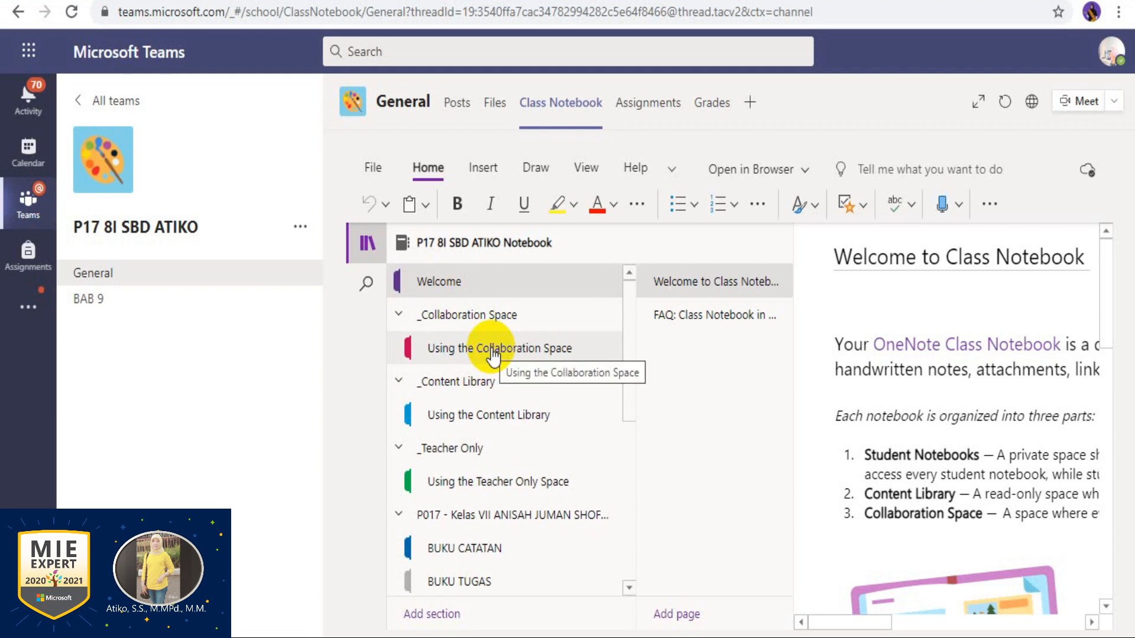
- Add a new section named "BAB I. TEXT" to the class notebook
click(438, 618)
text(BAB)
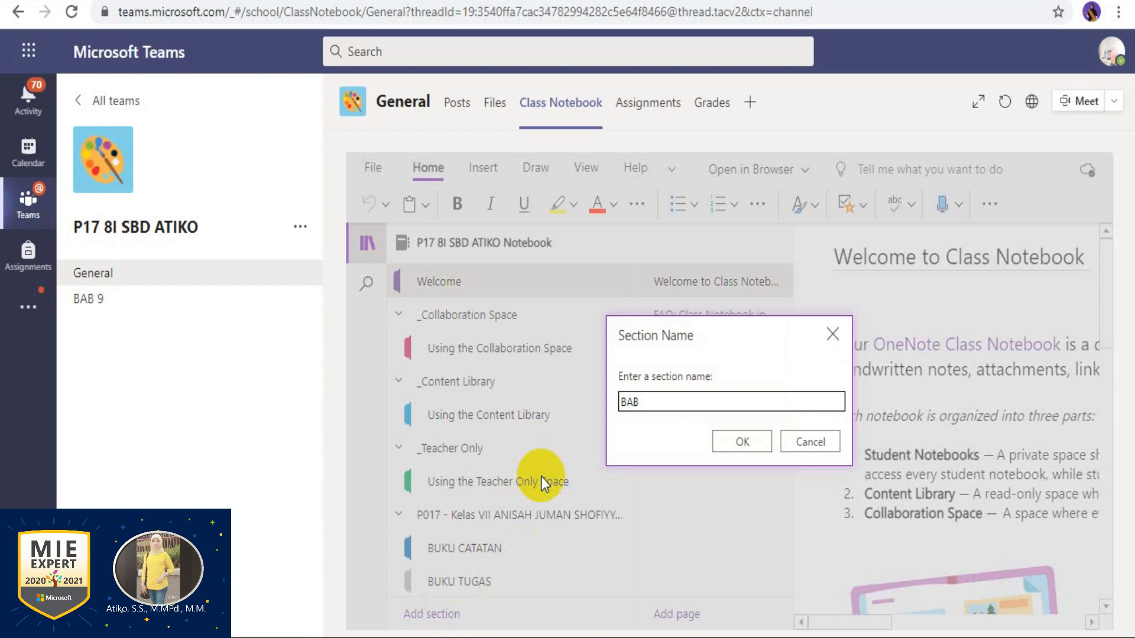
text( I)
text(.)
text(R)
key(BackSpace)
key(BackSpace)
key(BackSpace)
key(BackSpace)
key(BackSpace)
text(TEXT)
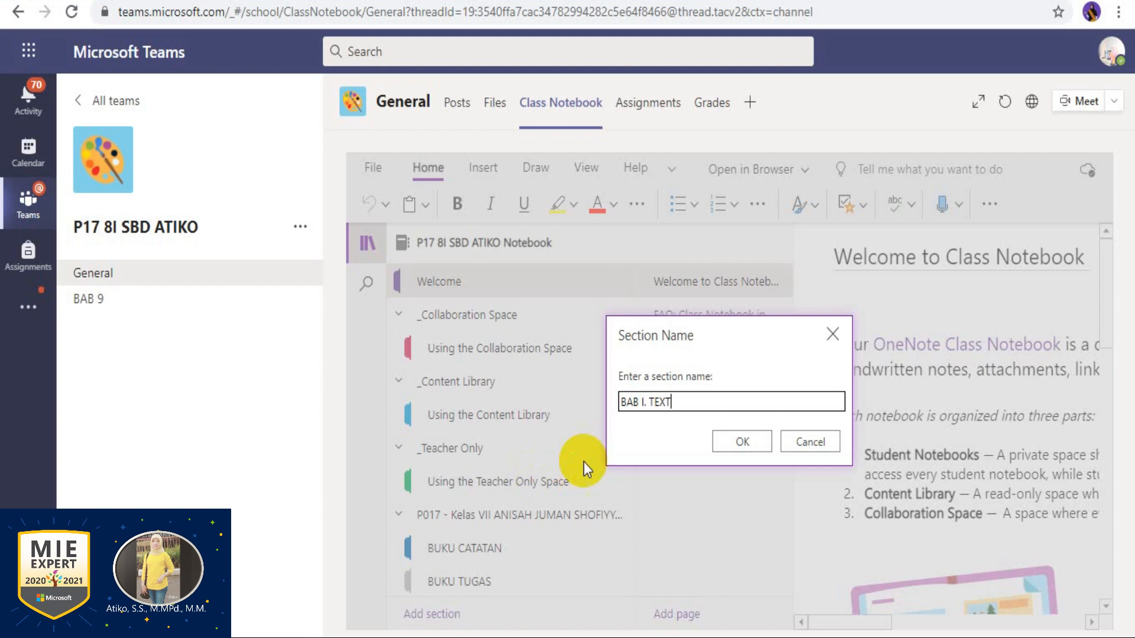
click(724, 441)
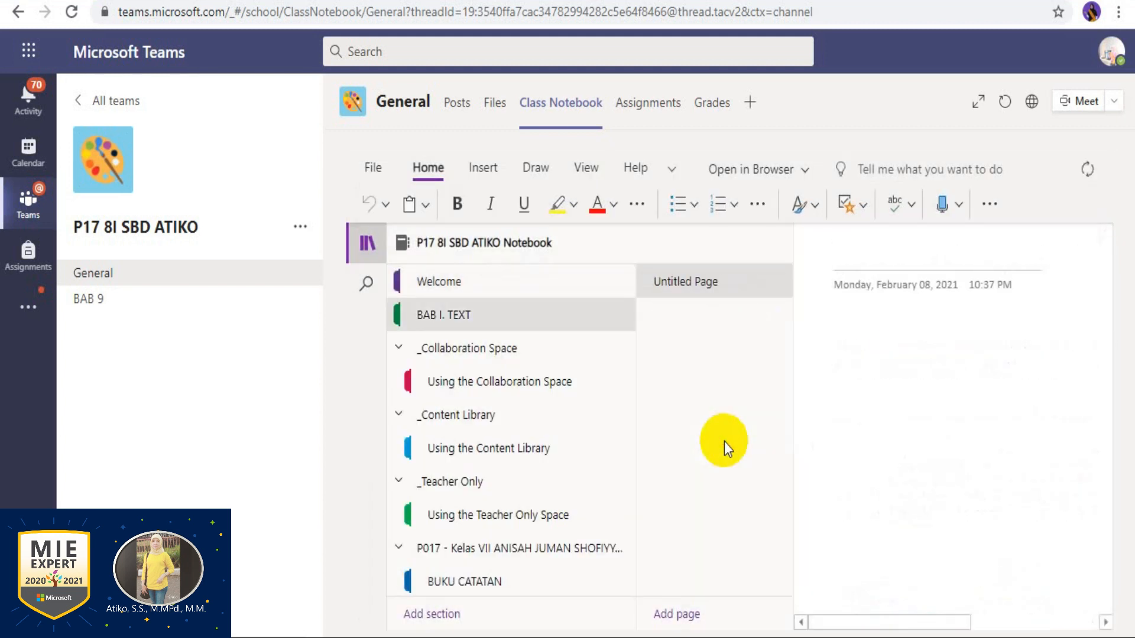
- Add a second page to the BAB I. TEXT section and title the section's first page "NARRATIVE"
click(680, 616)
click(695, 277)
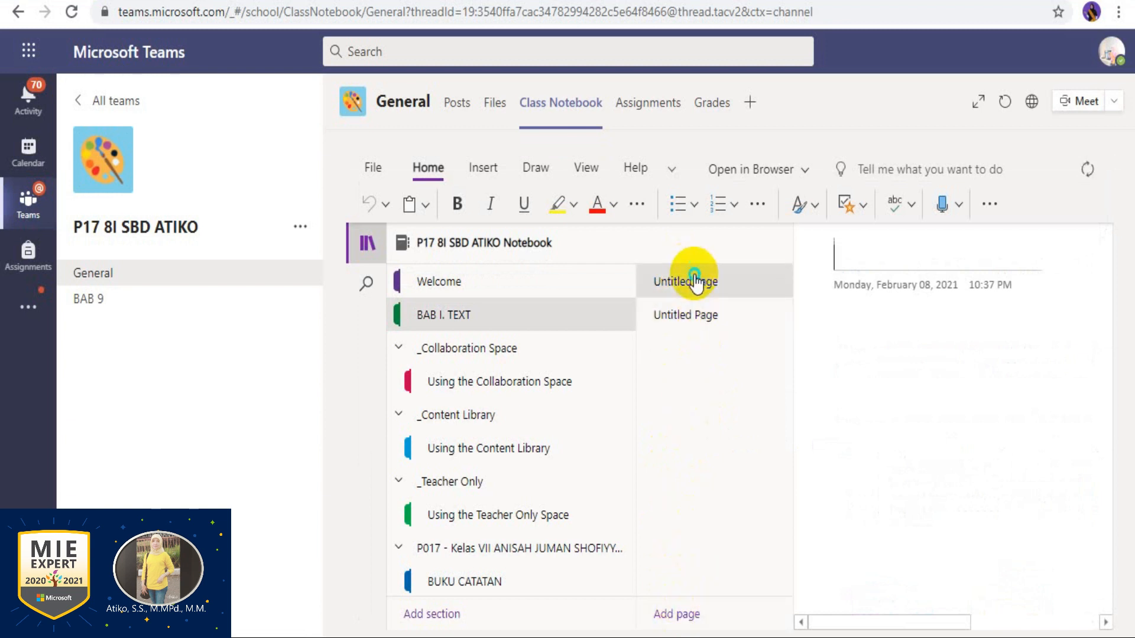
right_click(695, 279)
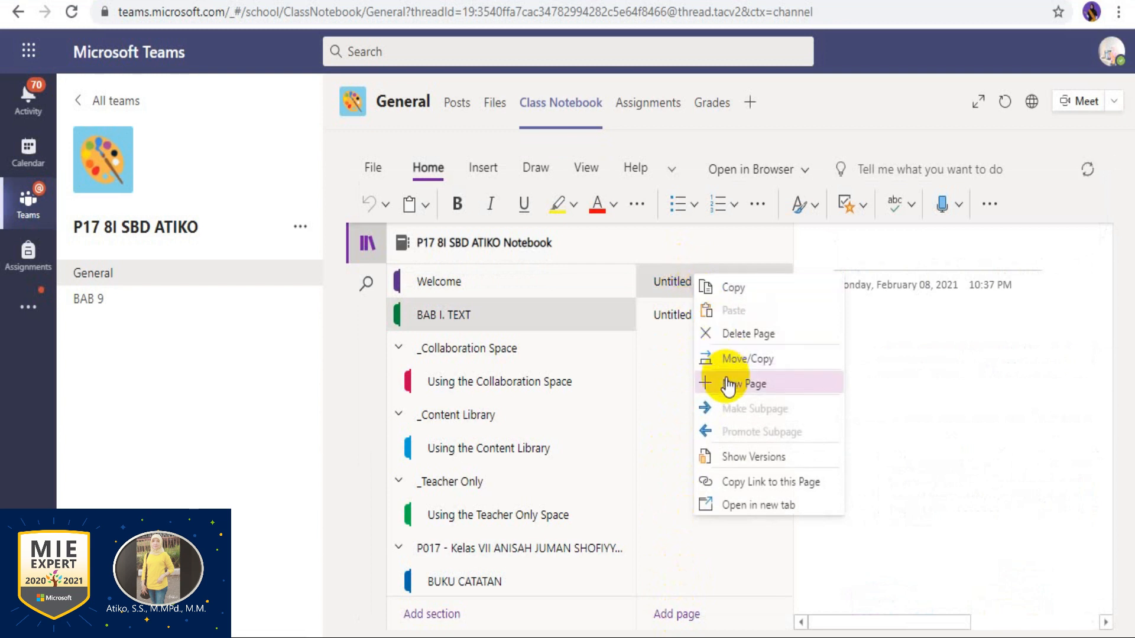
click(861, 258)
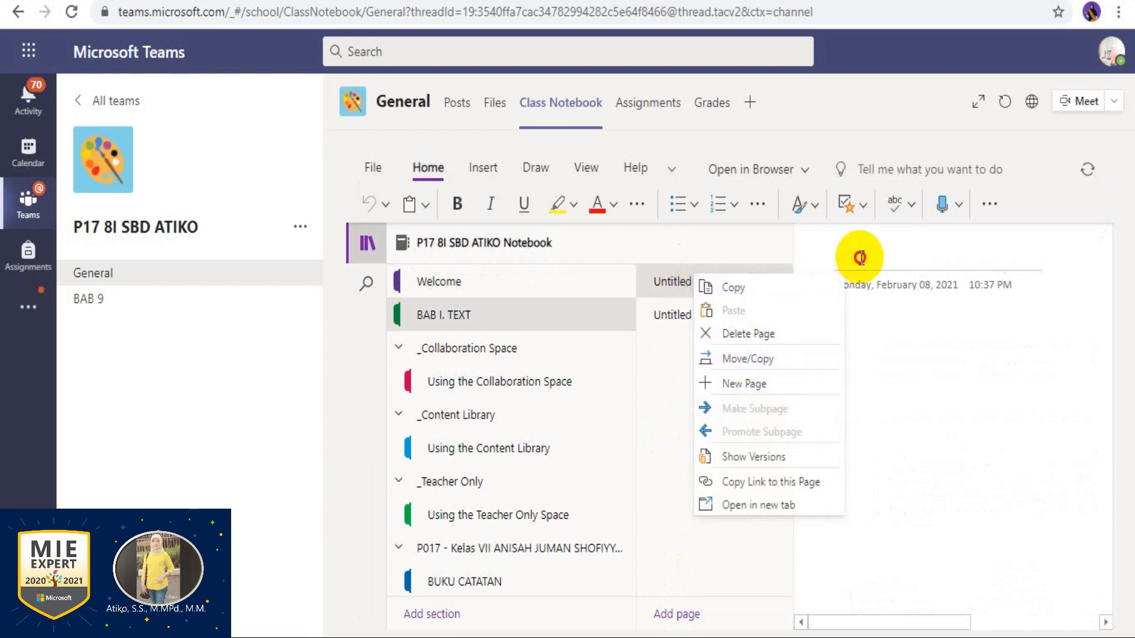
click(483, 265)
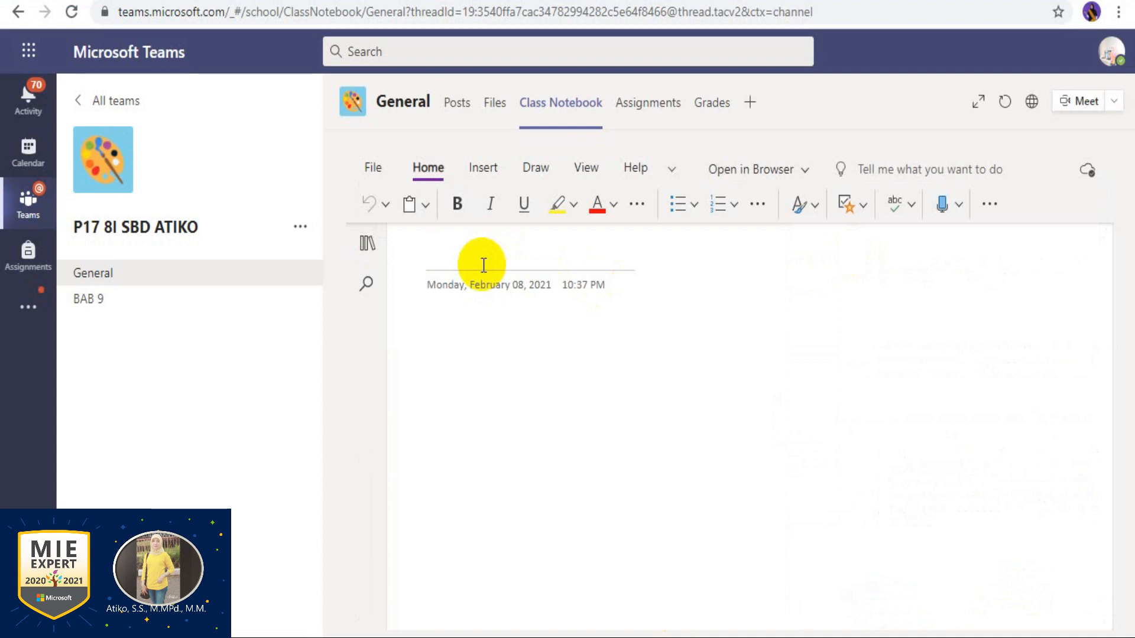
text(NARRATIVE)
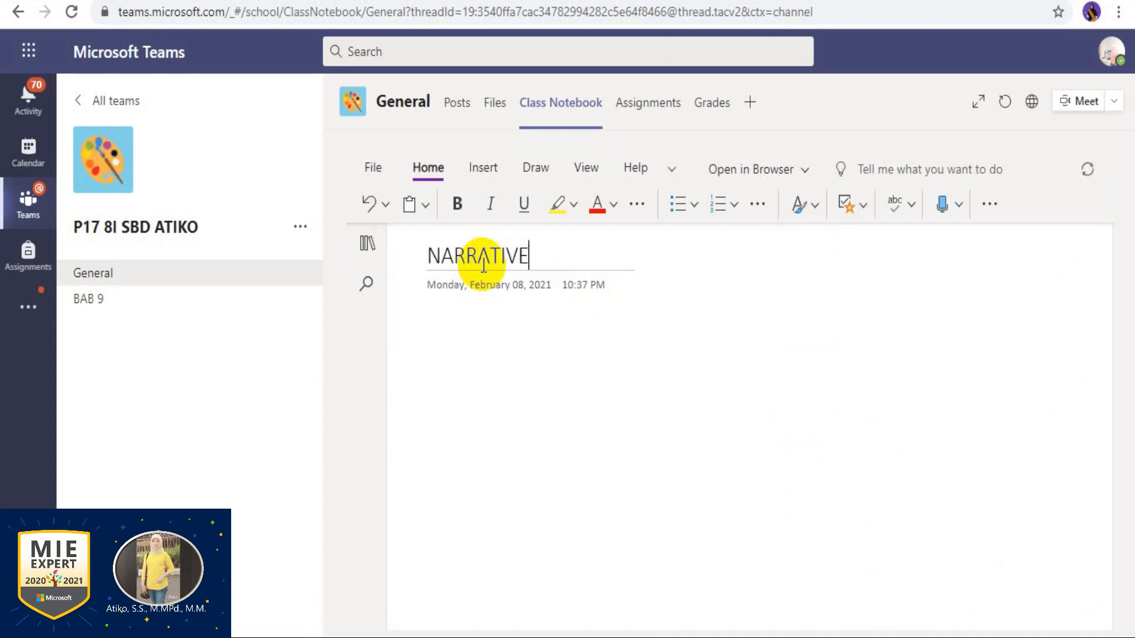
- Title the second page of BAB I. TEXT "RECOUNT" and add a third page titled "DESCRIPTIVE"
click(367, 243)
click(596, 316)
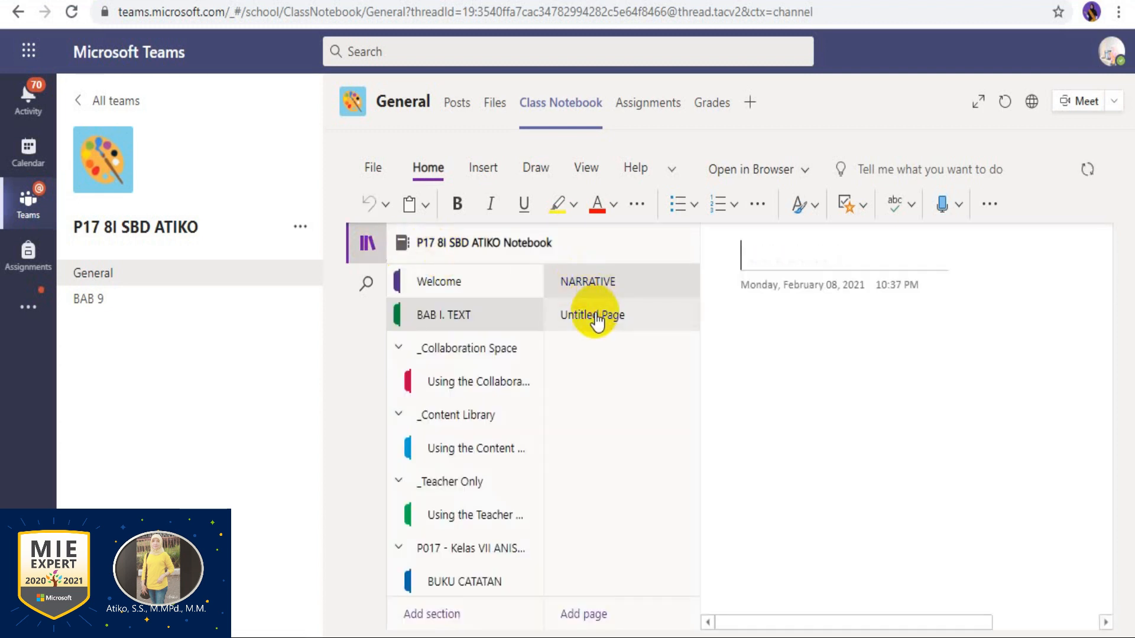
click(742, 260)
text(RECOUNT)
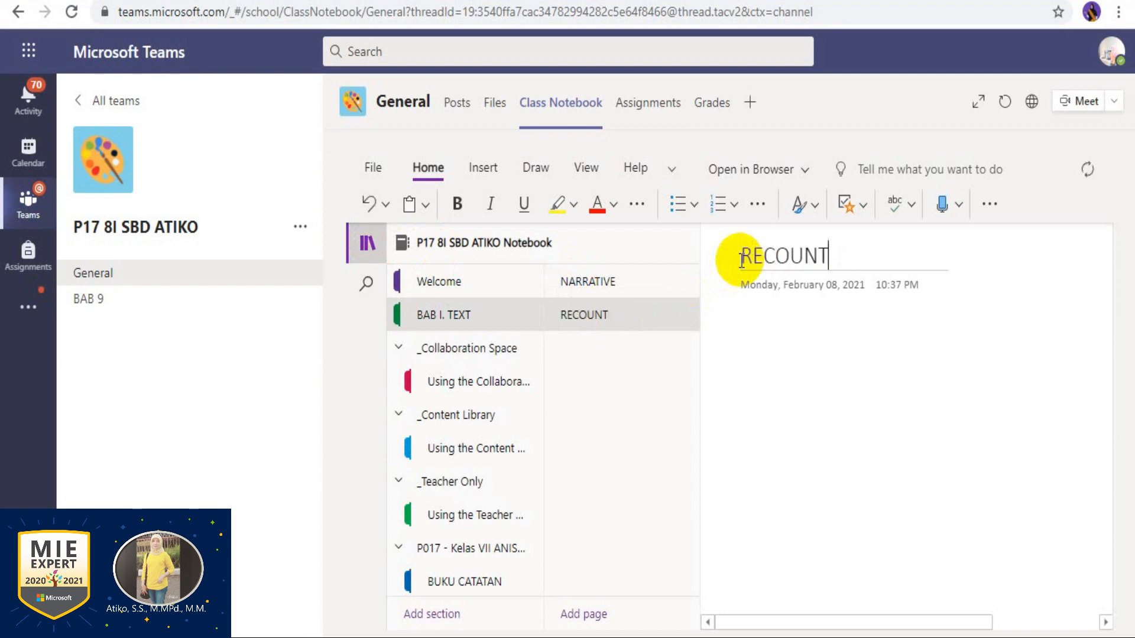
click(591, 615)
click(613, 356)
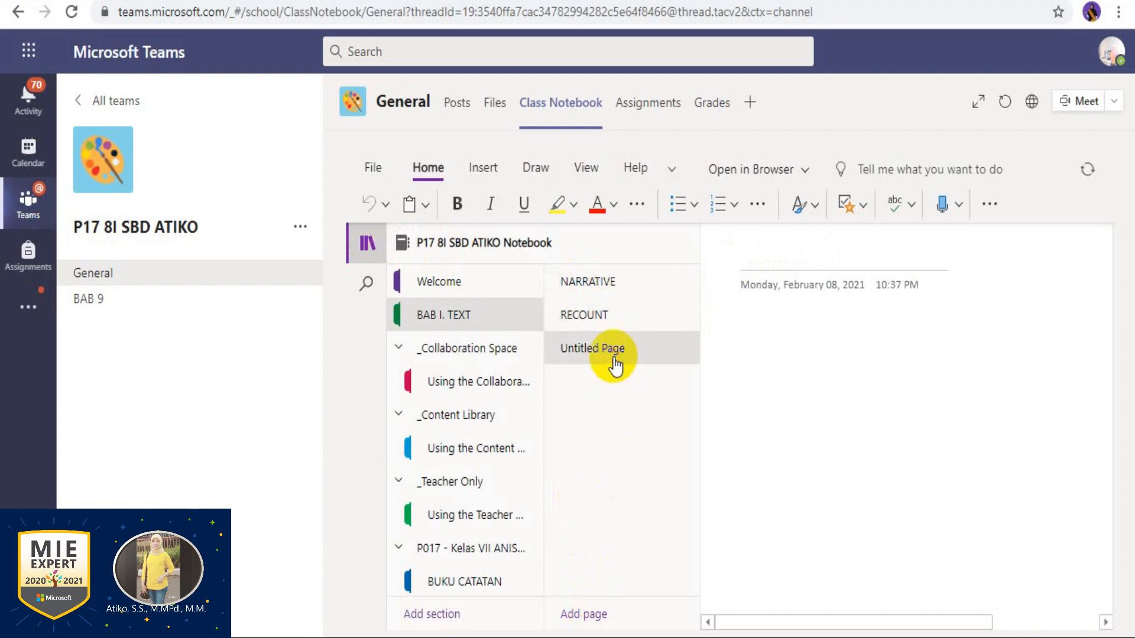
click(751, 250)
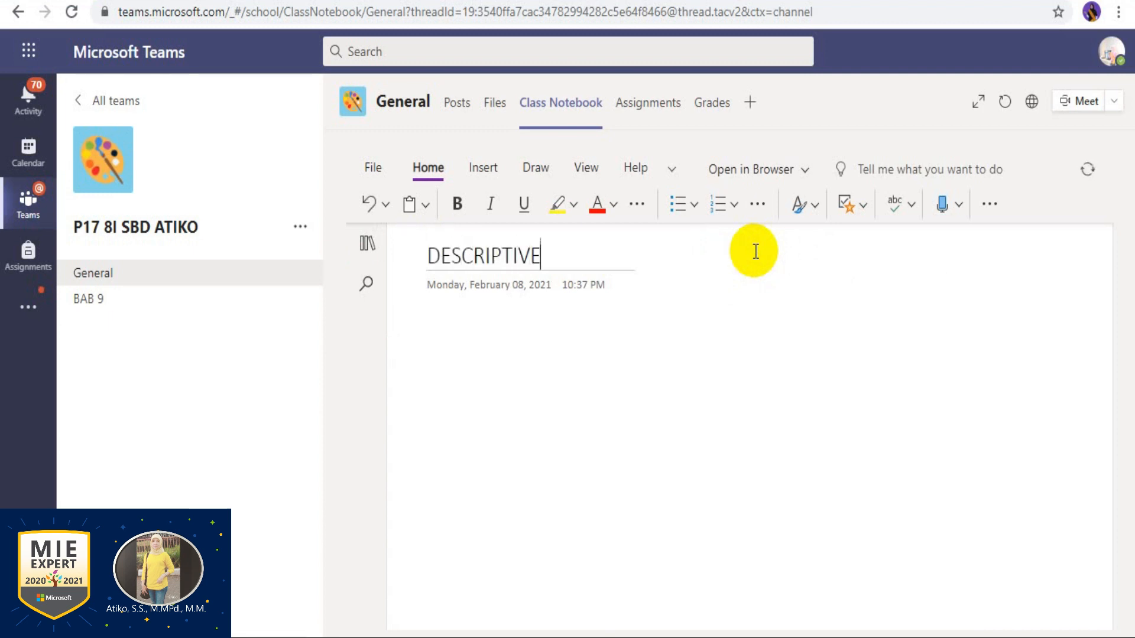
- Add two more pages titled "REPORT" and "PROCEDURE" to the BAB I. TEXT section
click(366, 243)
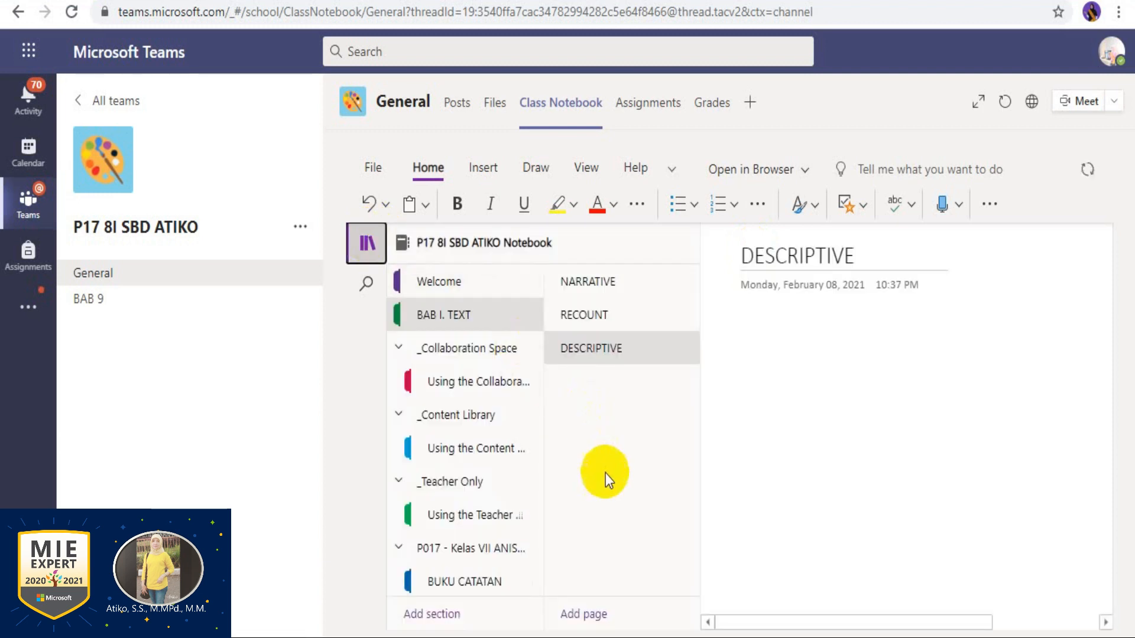
click(583, 615)
click(577, 383)
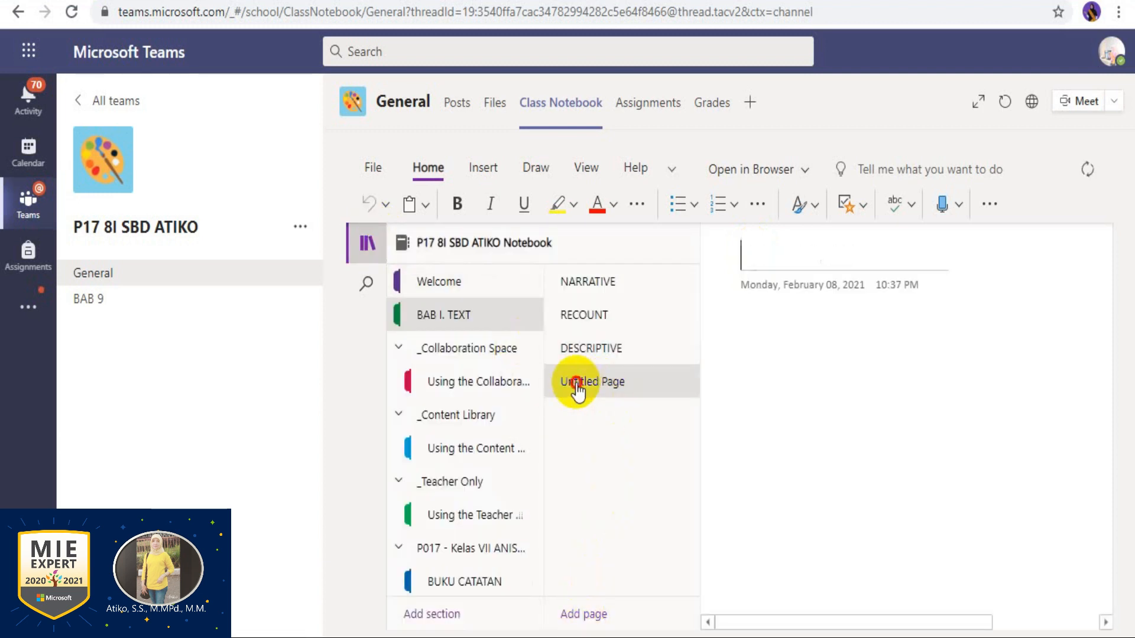
click(756, 266)
text(REPORT)
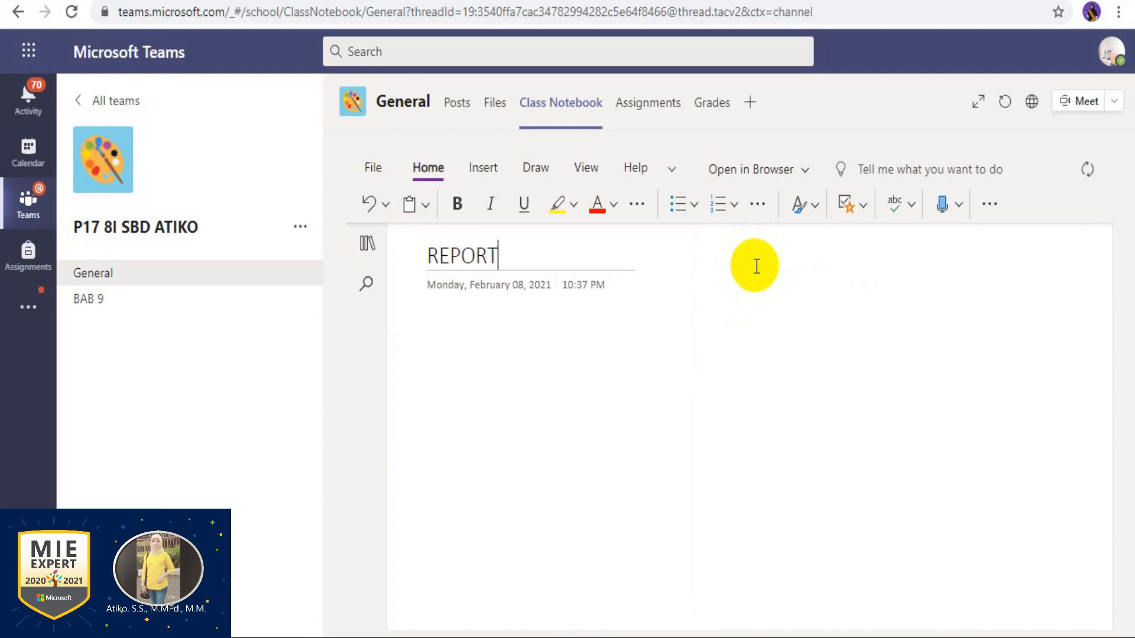
click(366, 243)
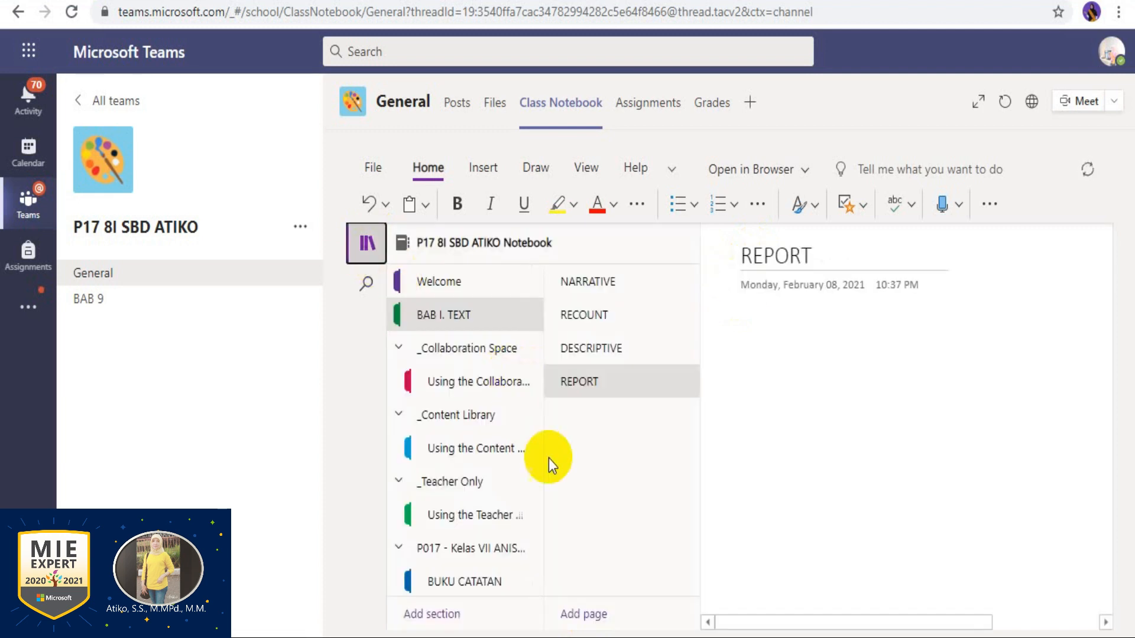
click(594, 615)
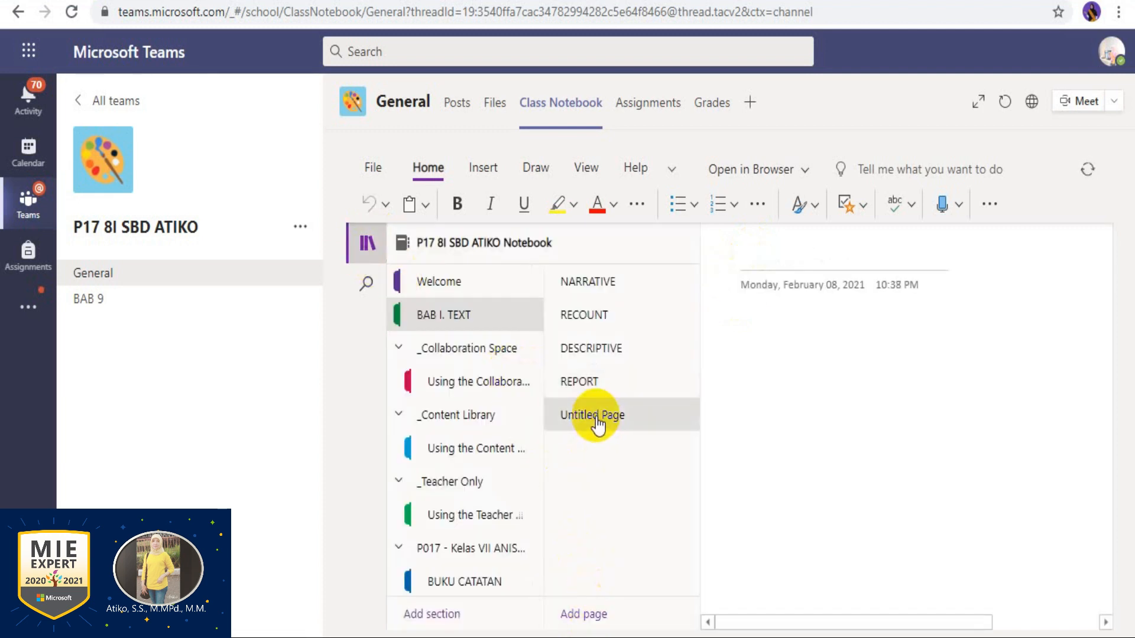
click(748, 260)
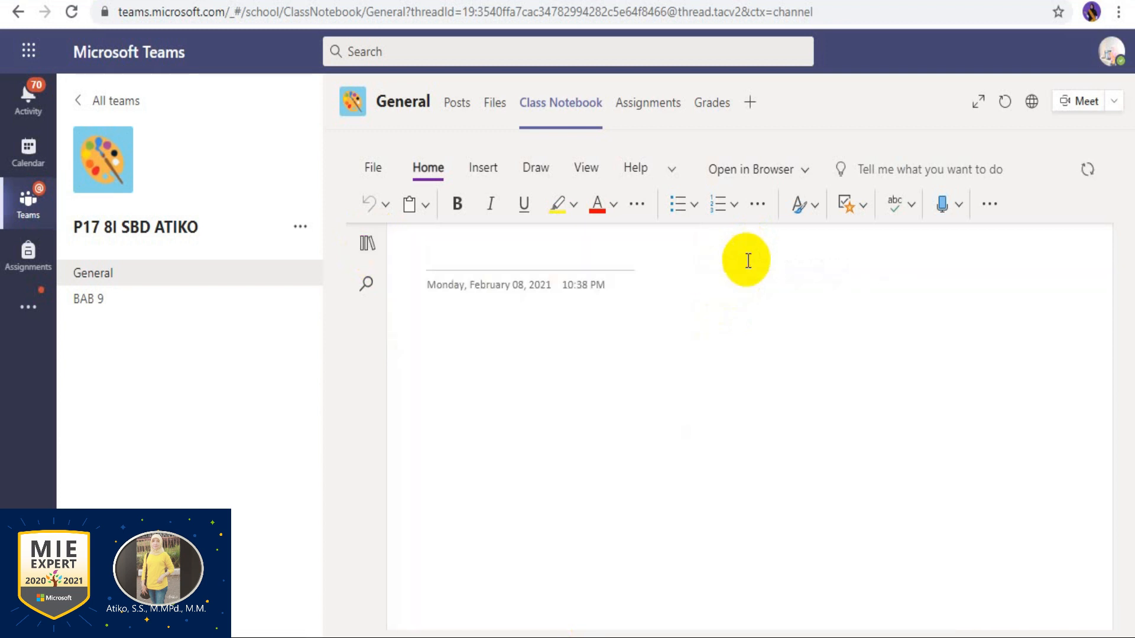
text(PROCEDURE)
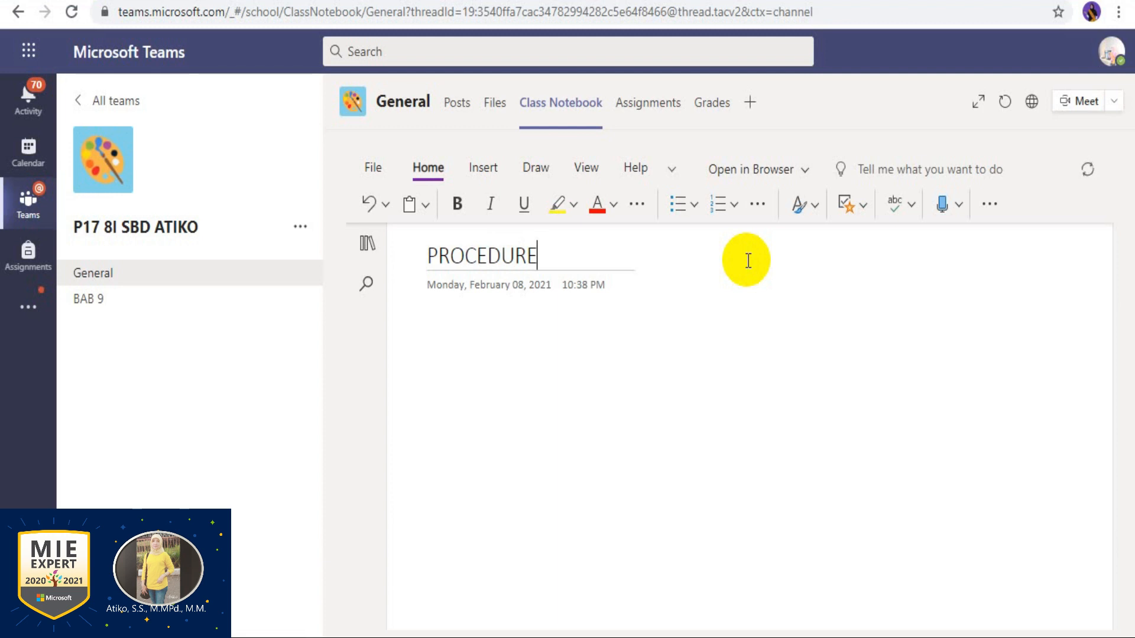
- View the NARRATIVE page of the BAB I. TEXT section and return to the notebook's section and page list
click(367, 243)
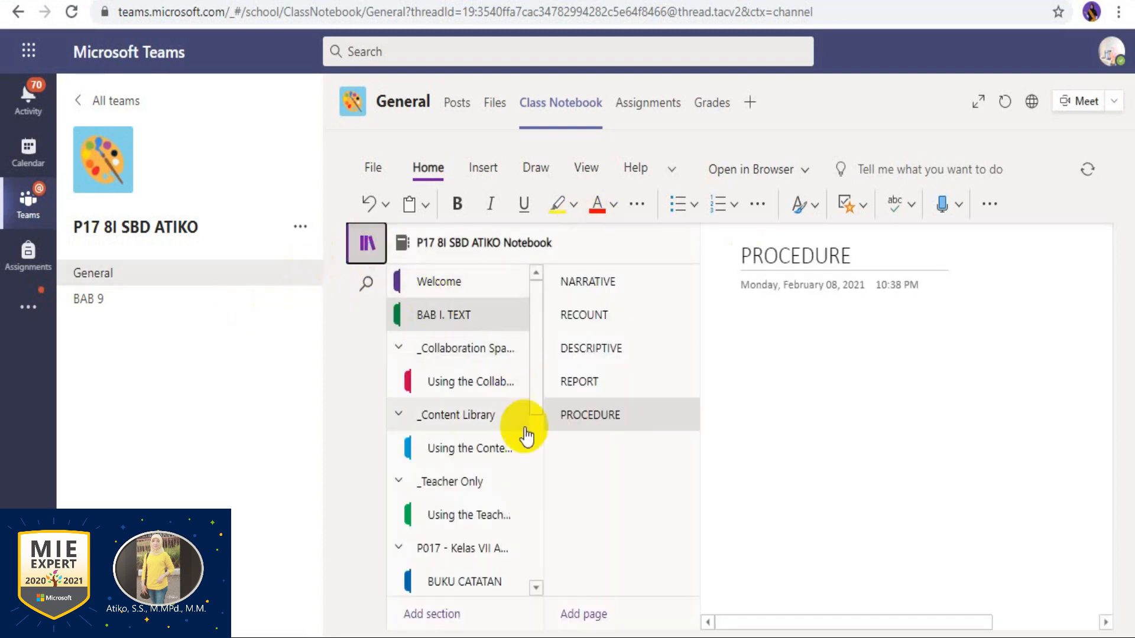
click(589, 283)
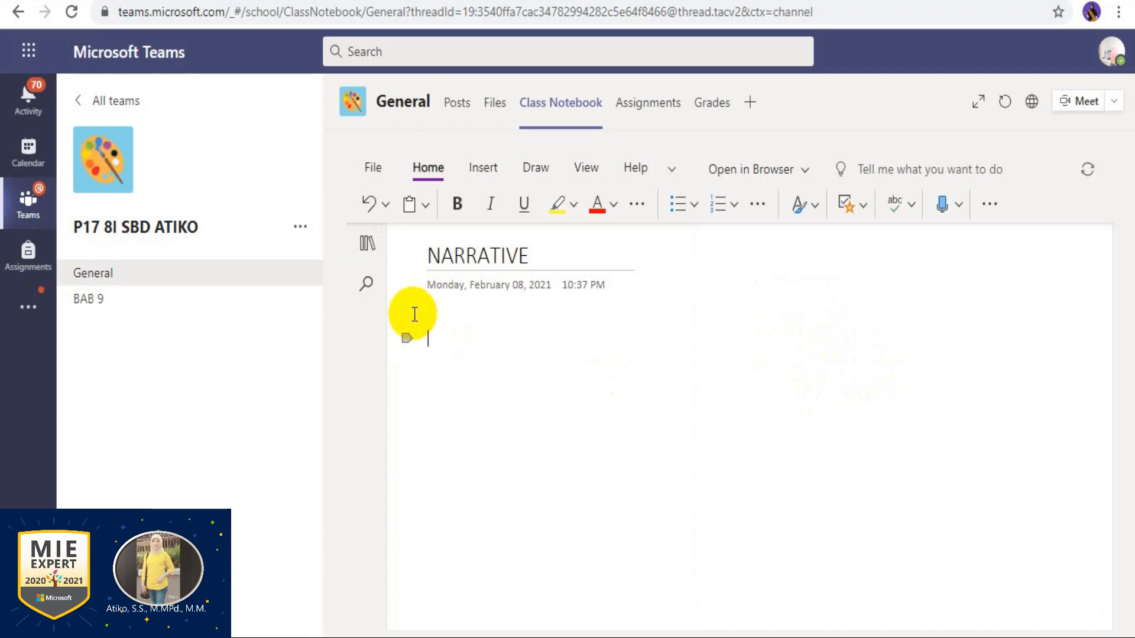
click(364, 243)
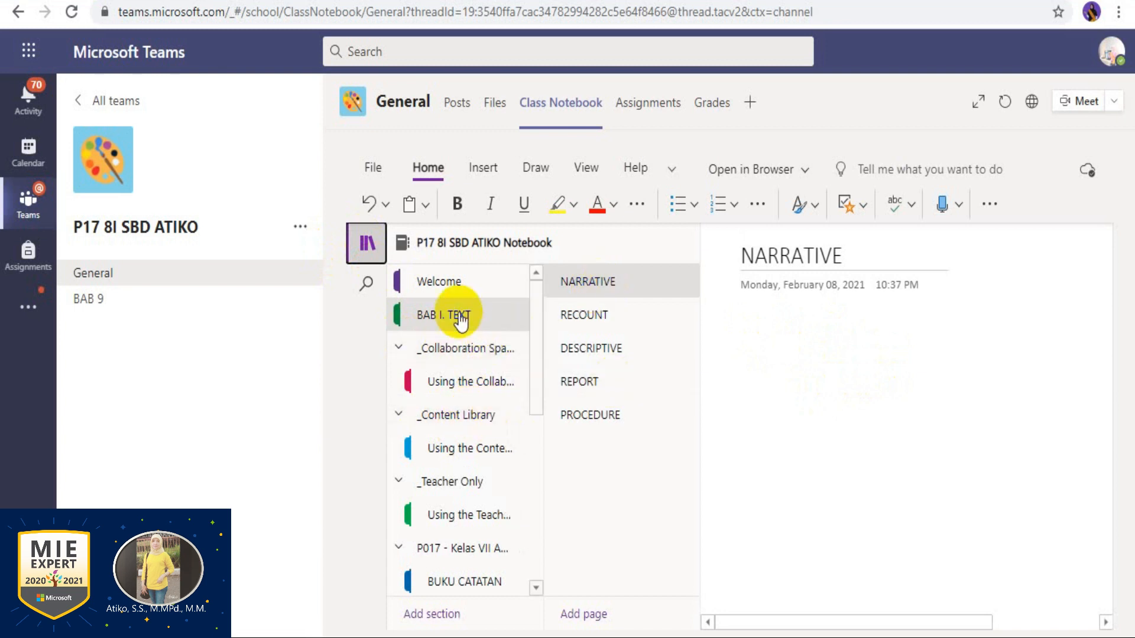
- Add a new section named "BAB I TEXT" to the Content Library section group
click(457, 421)
click(457, 421)
click(454, 447)
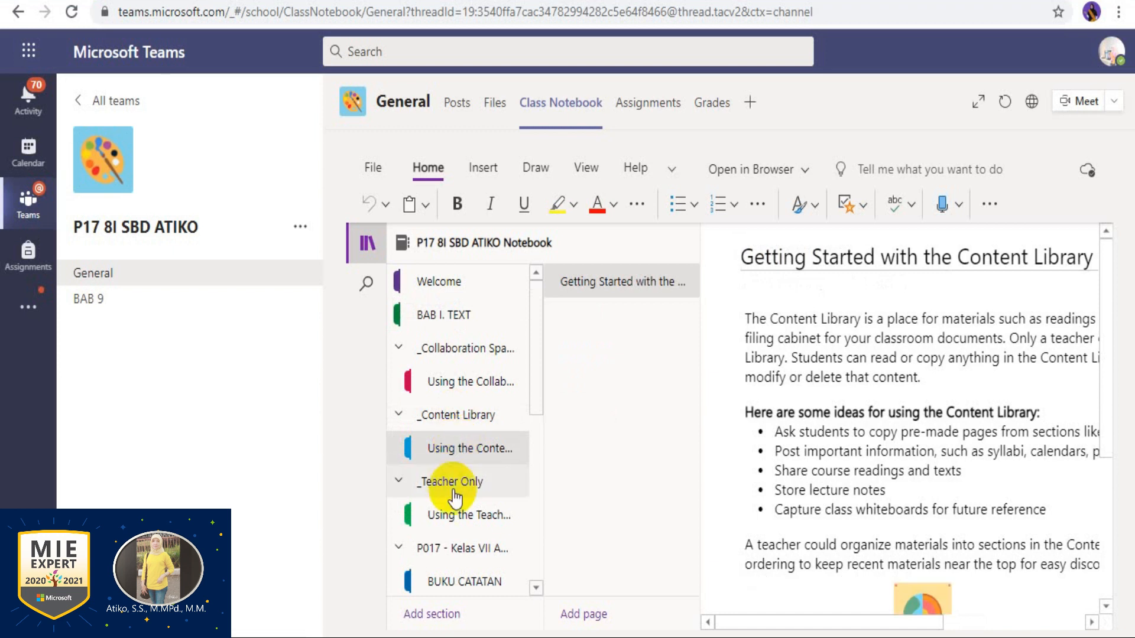
click(437, 617)
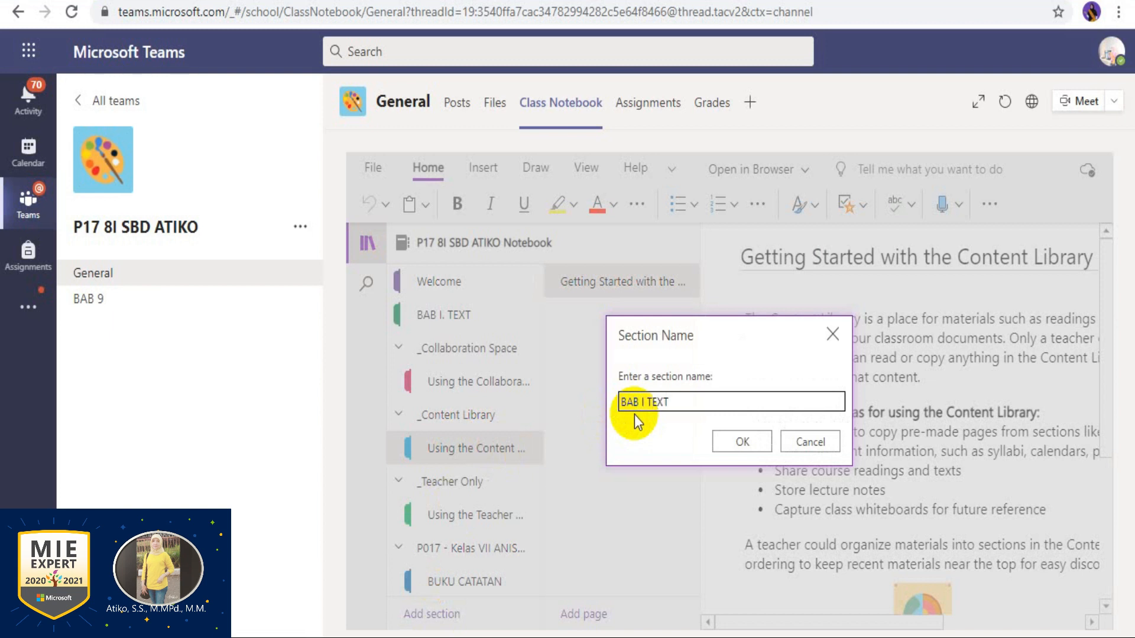
click(742, 442)
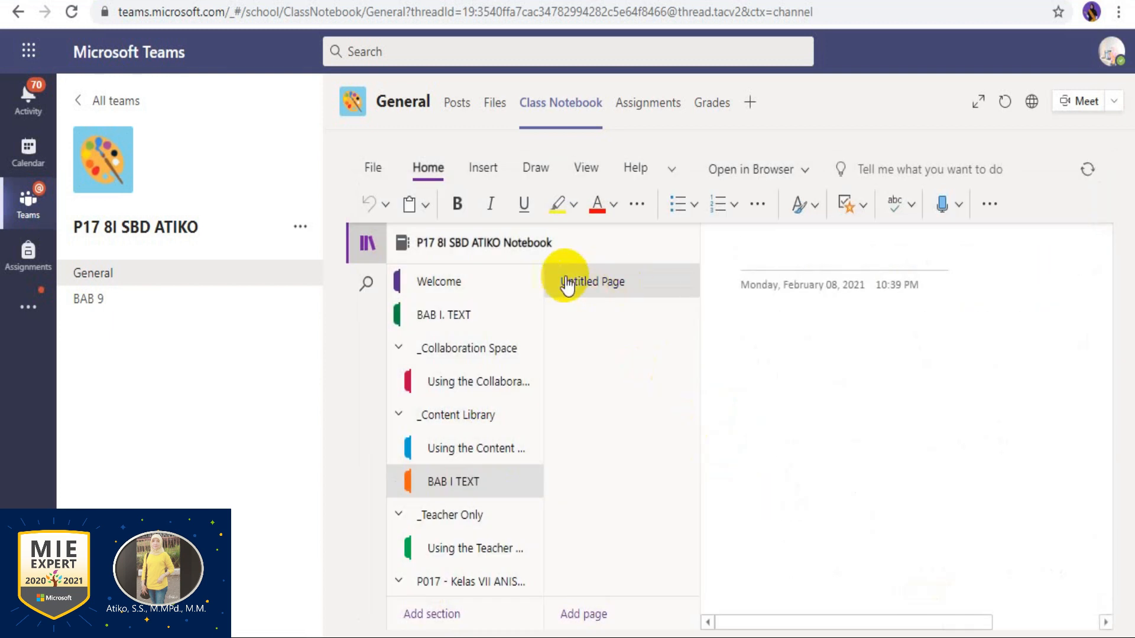
- Title the first page of the Content Library's BAB I TEXT section "NARRATIVE" and add a page titled "RECOUNT"
text(NA)
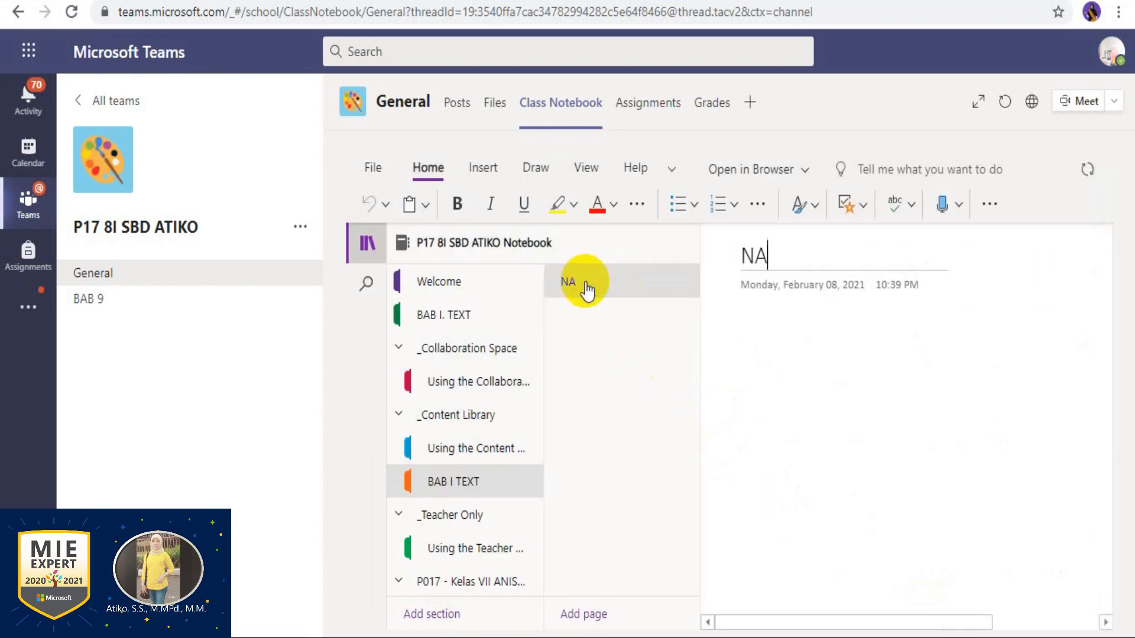
text(RRATIVE)
click(574, 616)
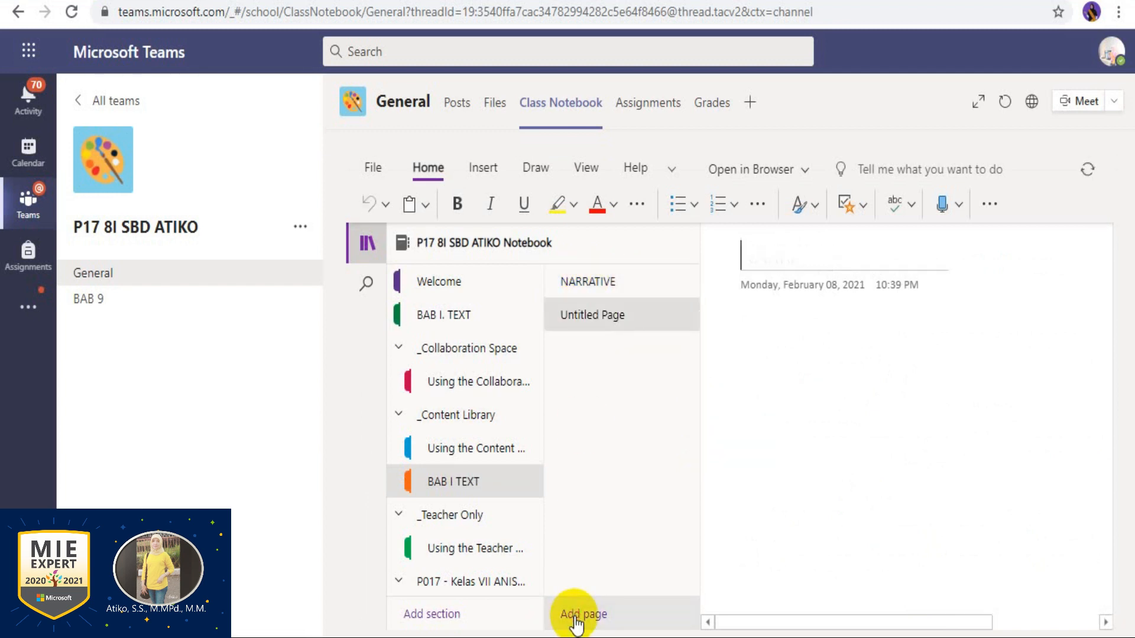
text(RECOUNT)
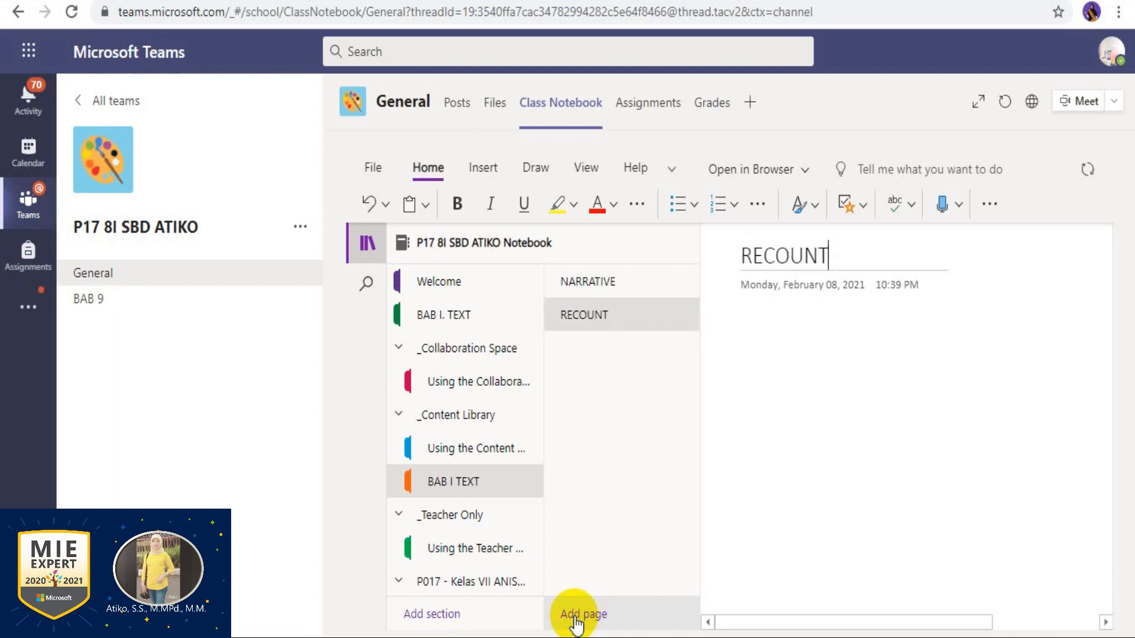
- Add three more pages titled "DESCRIPTIVE", "REPORT" and "PROCEDURE" to the Content Library's BAB I TEXT section
click(574, 618)
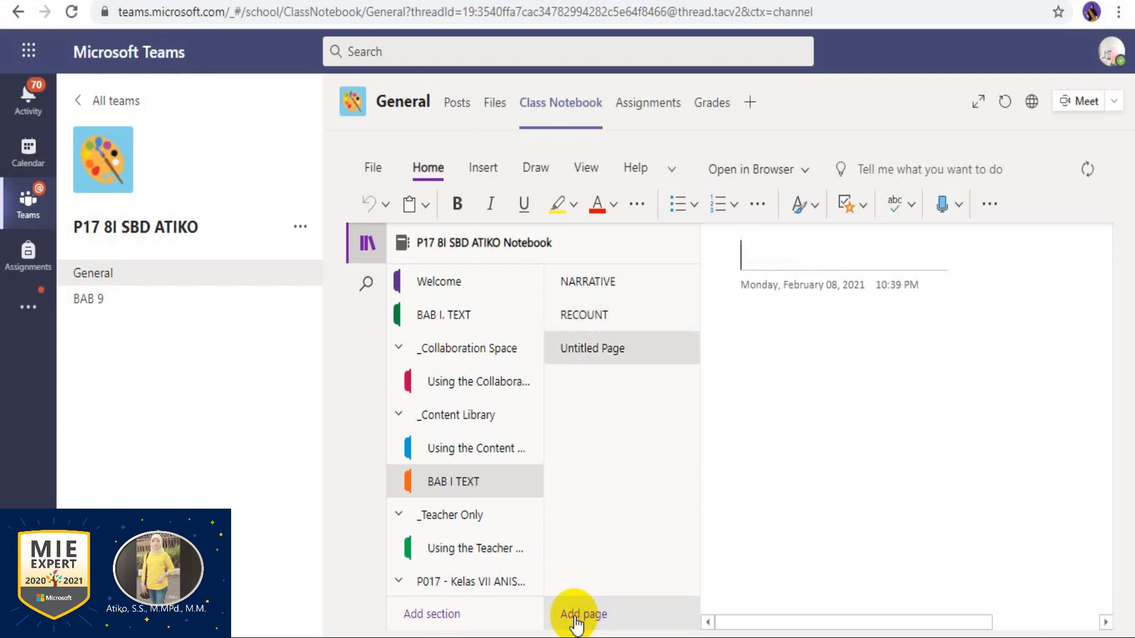
text(DESCRIPTIVE)
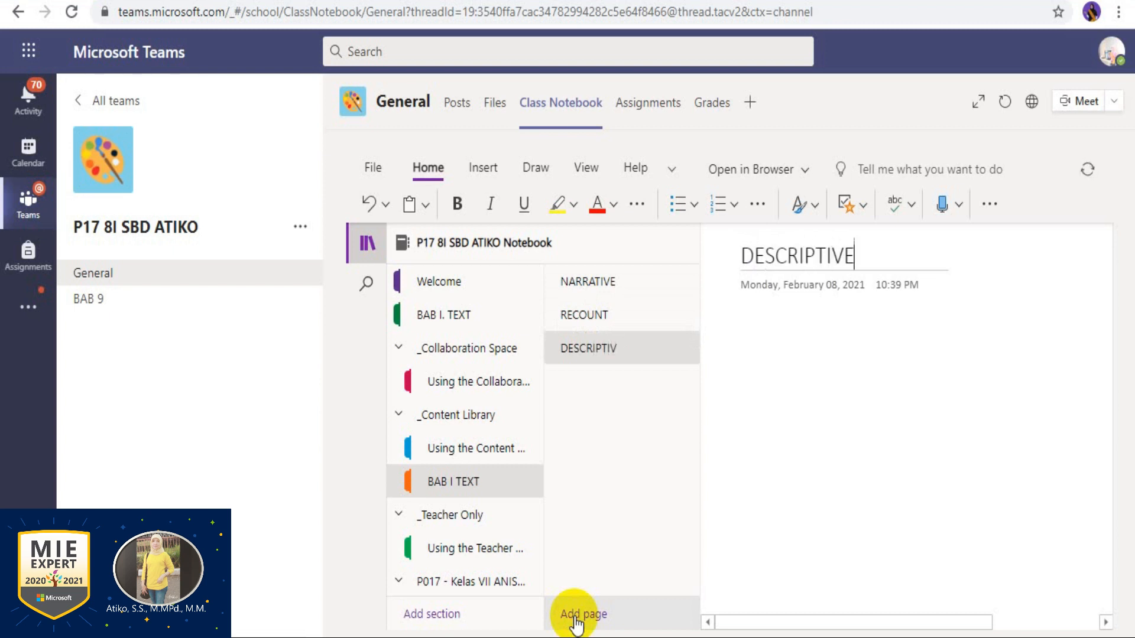
click(574, 618)
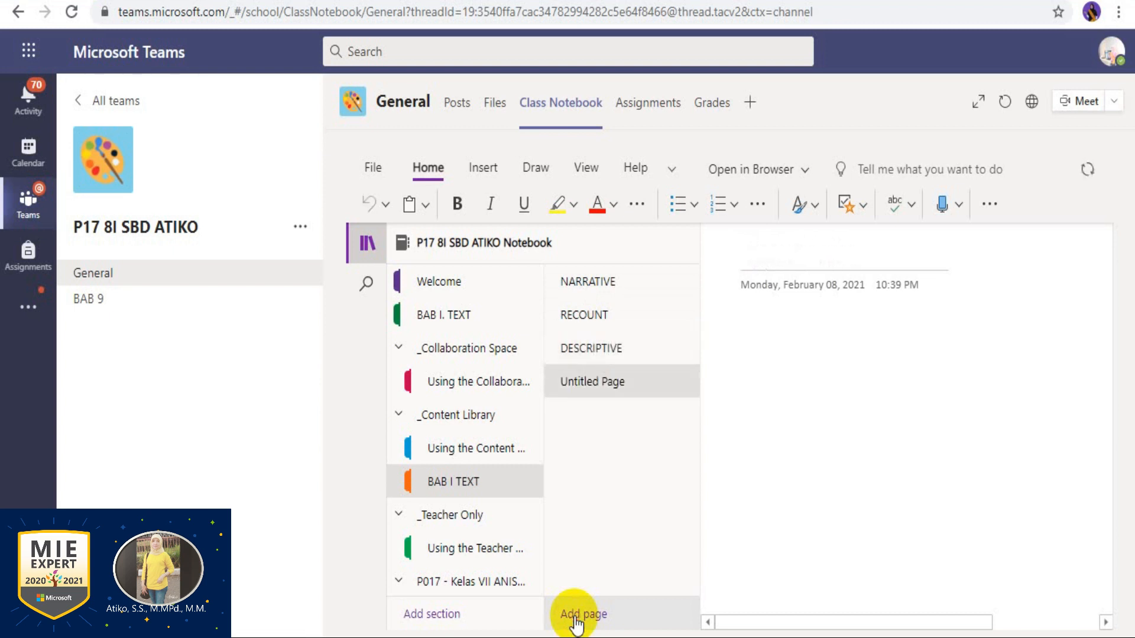
text(REPORT)
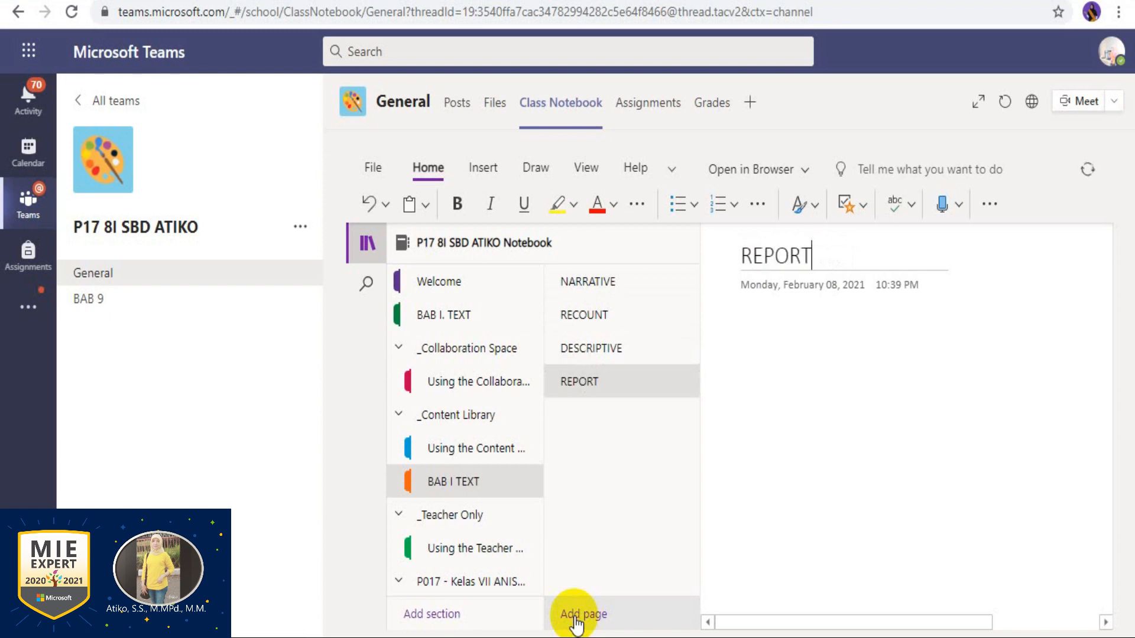
click(574, 618)
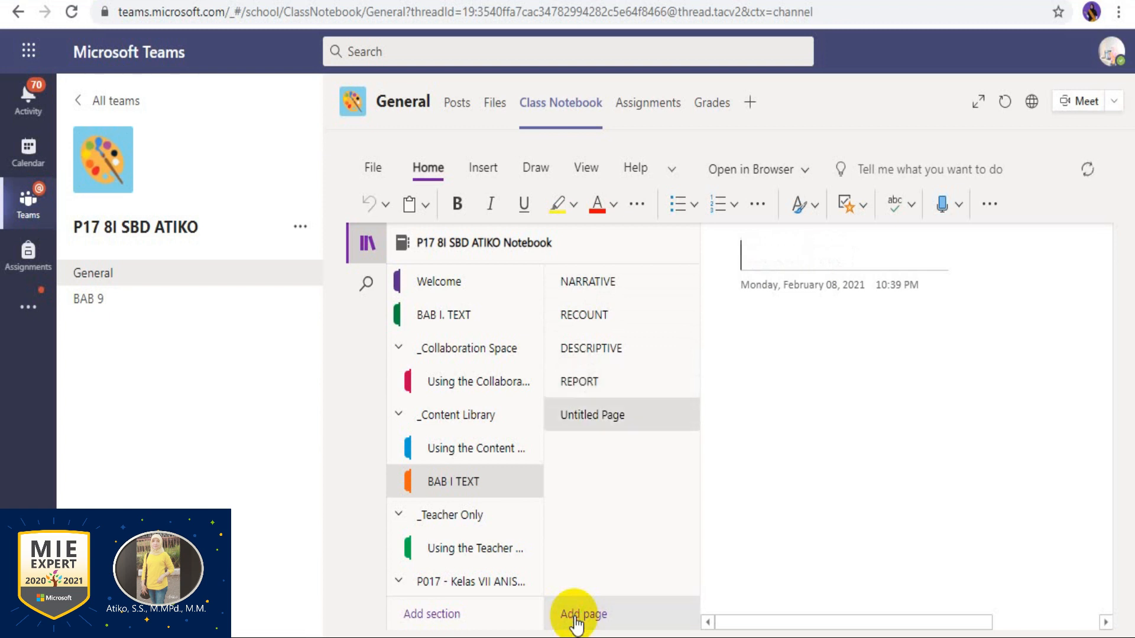
text(PROCEDURE)
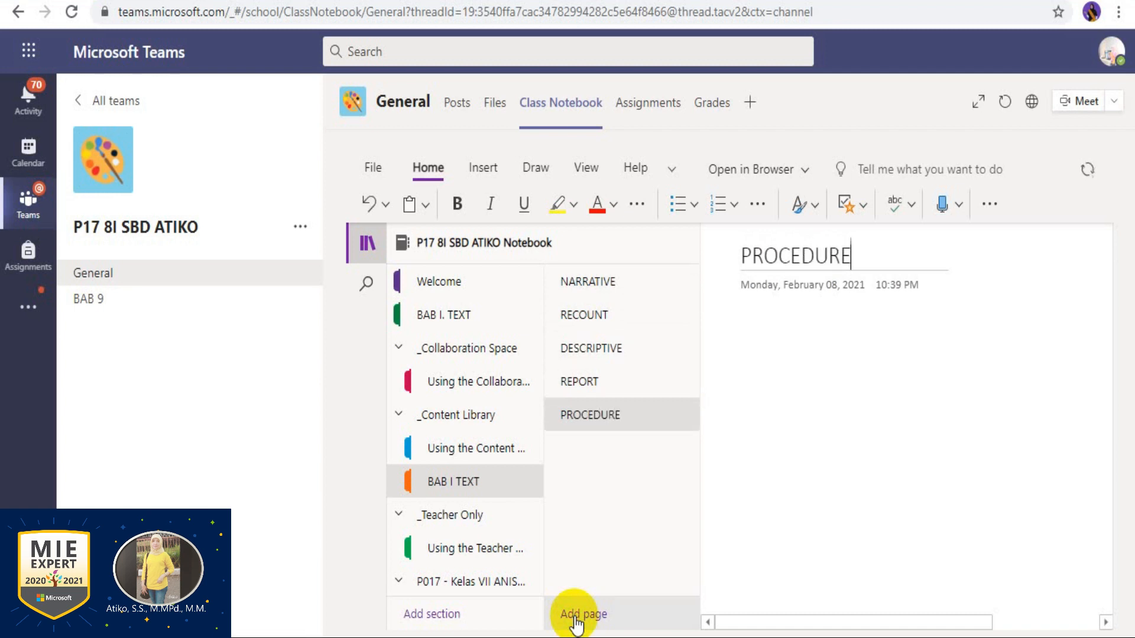
- Open the NARRATIVE page in the Content Library's BAB I TEXT section and place the cursor in its body
click(608, 296)
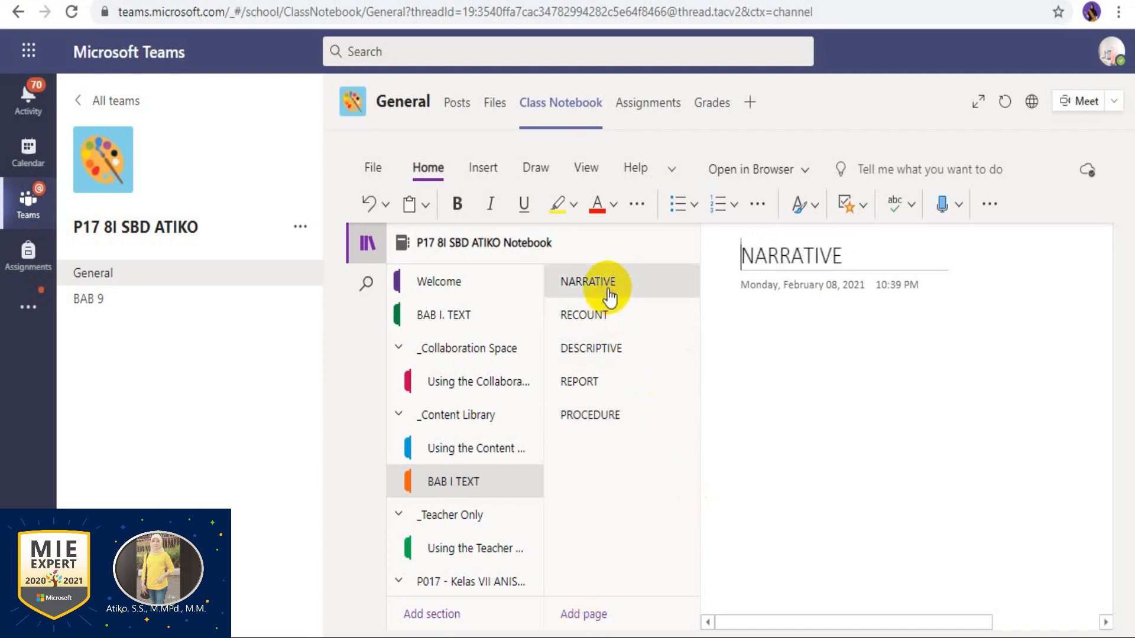
click(754, 309)
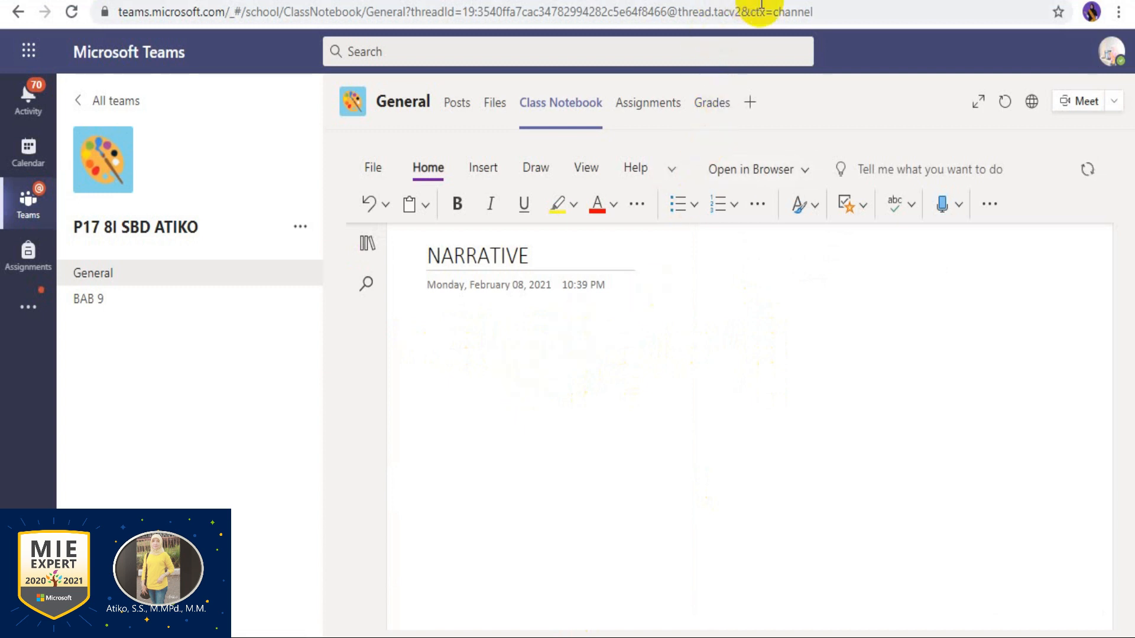
- Search the web in a new browser tab for "contoh narrative text" and open the englishiana.com article with 10 short narrative texts
click(966, 1)
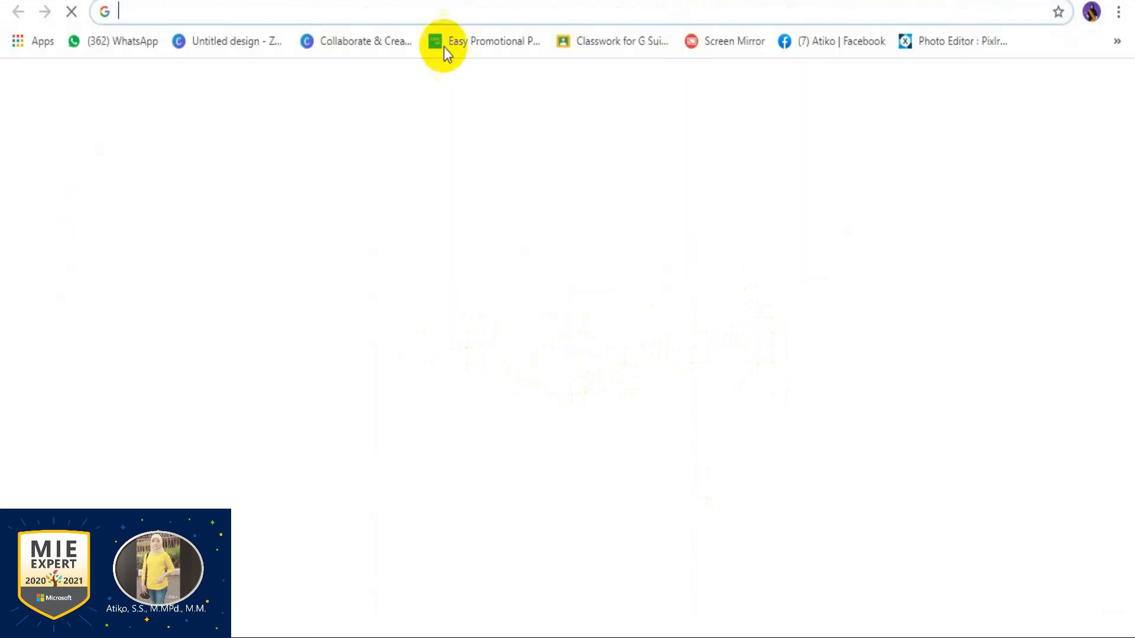
text(NA)
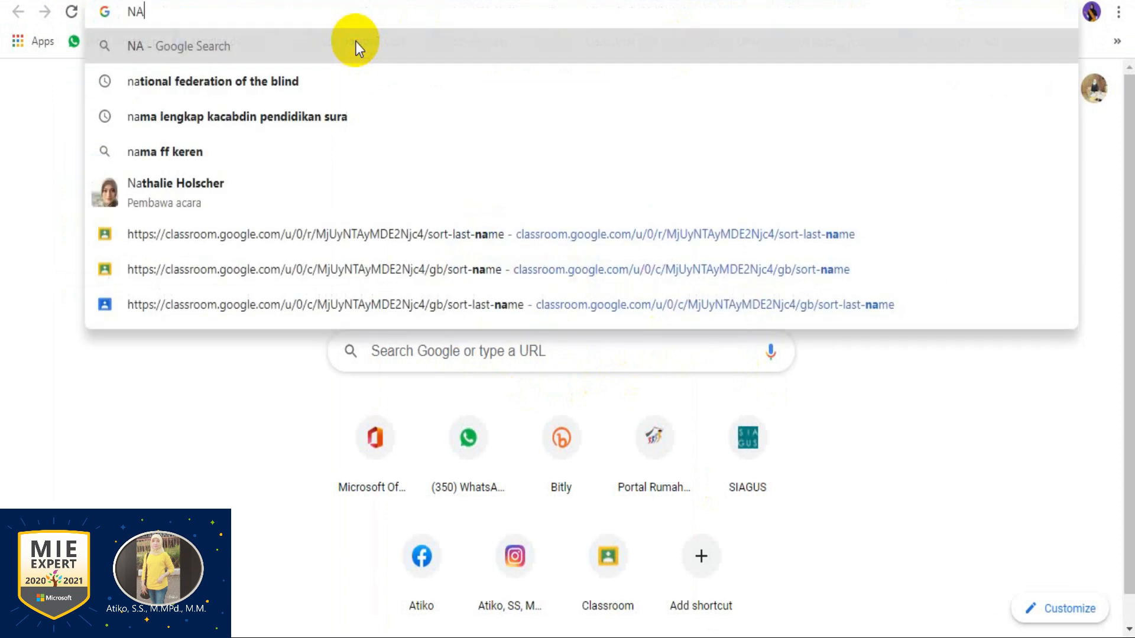
key(BackSpace)
key(BackSpace)
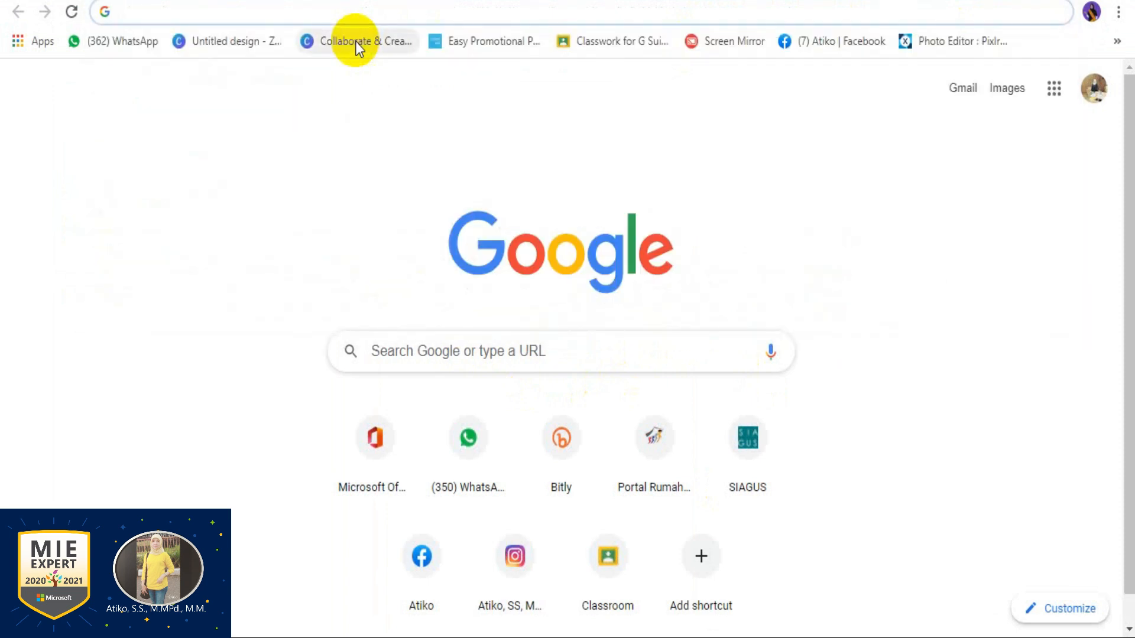
text(CONTOH NARRATive text)
click(356, 47)
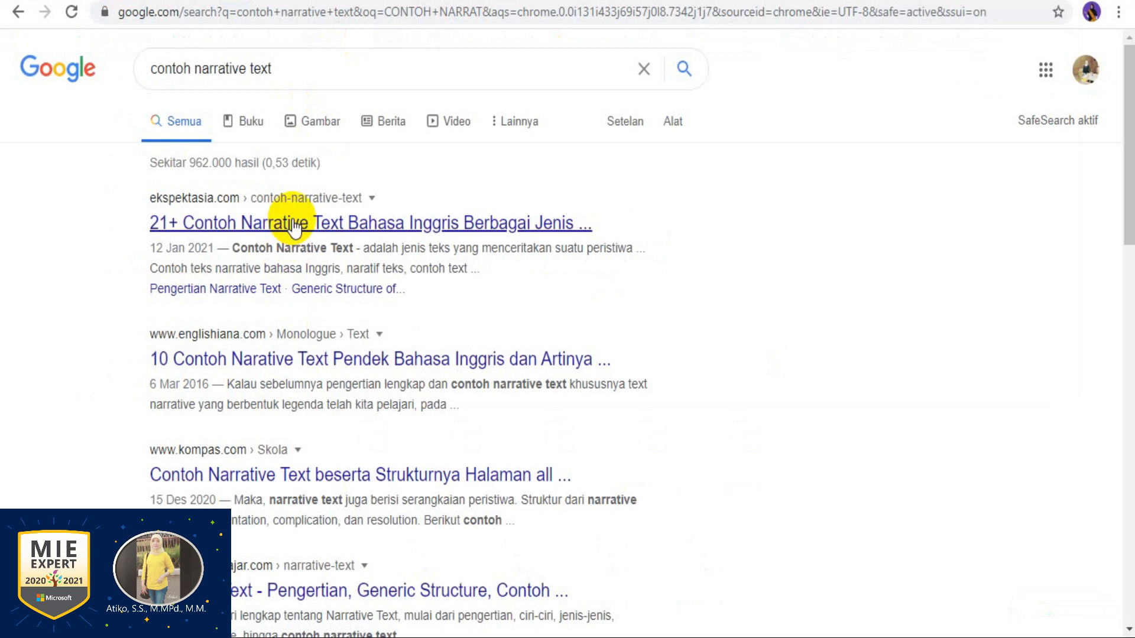
click(294, 362)
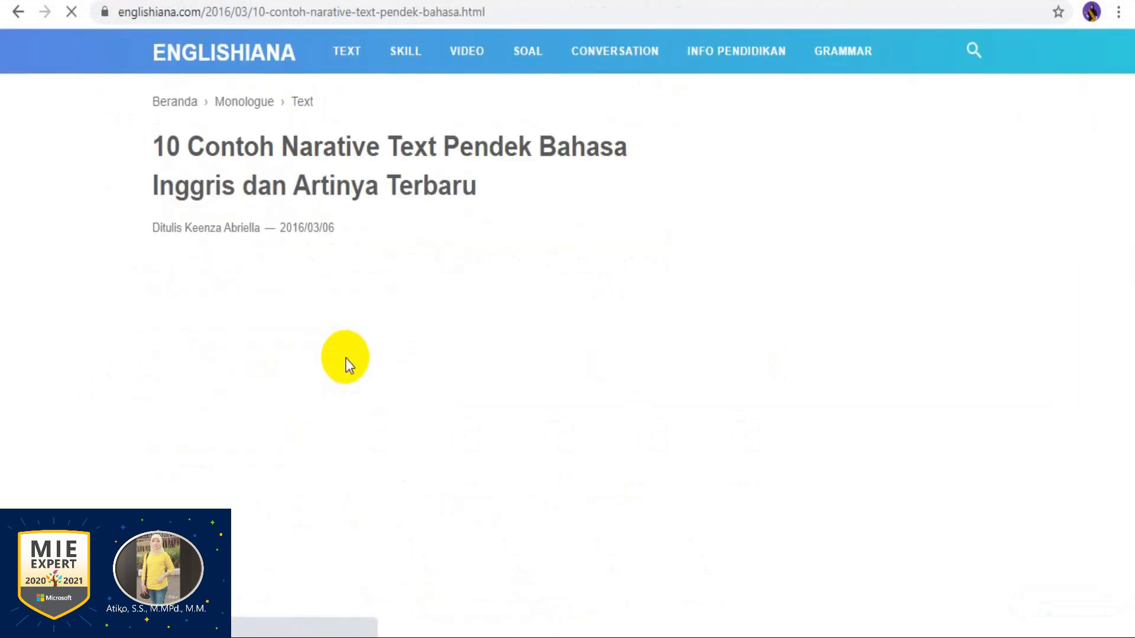
- Copy the English story "True Friends", from its title through the moral, from the article into the body of the NARRATIVE page
scroll(321, 304, down, 10)
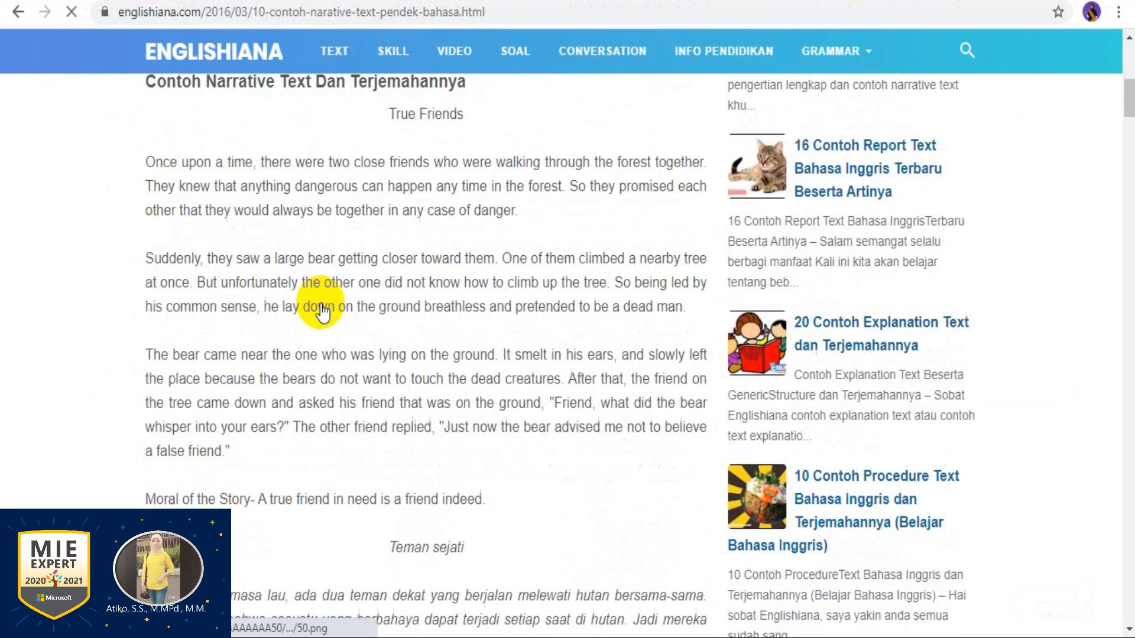
scroll(320, 303, up, 3)
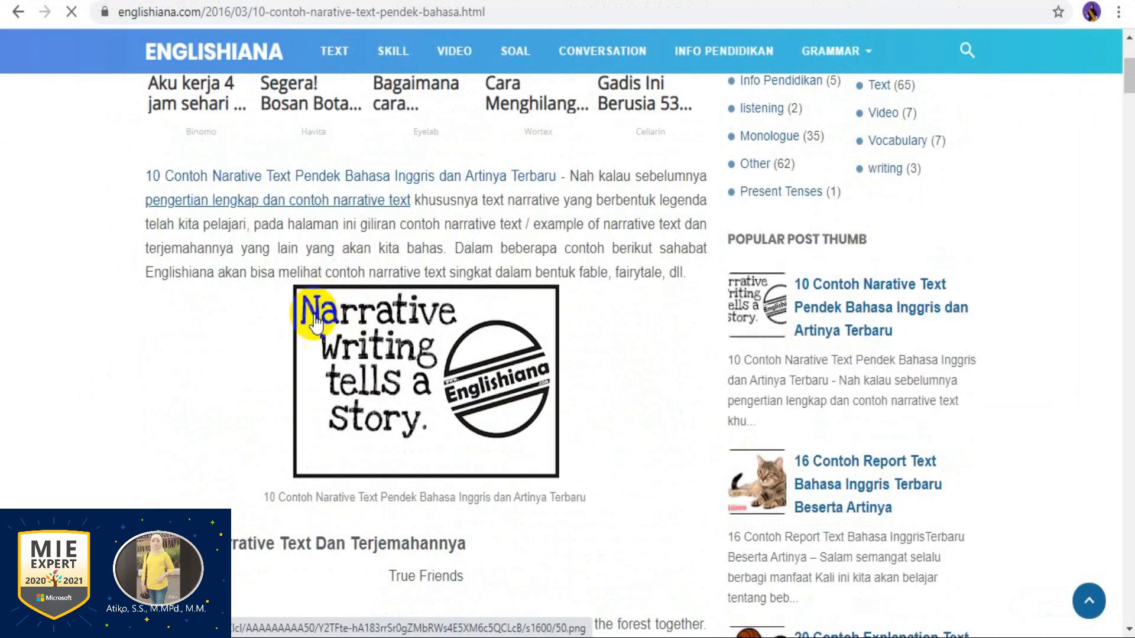
scroll(315, 331, down, 9)
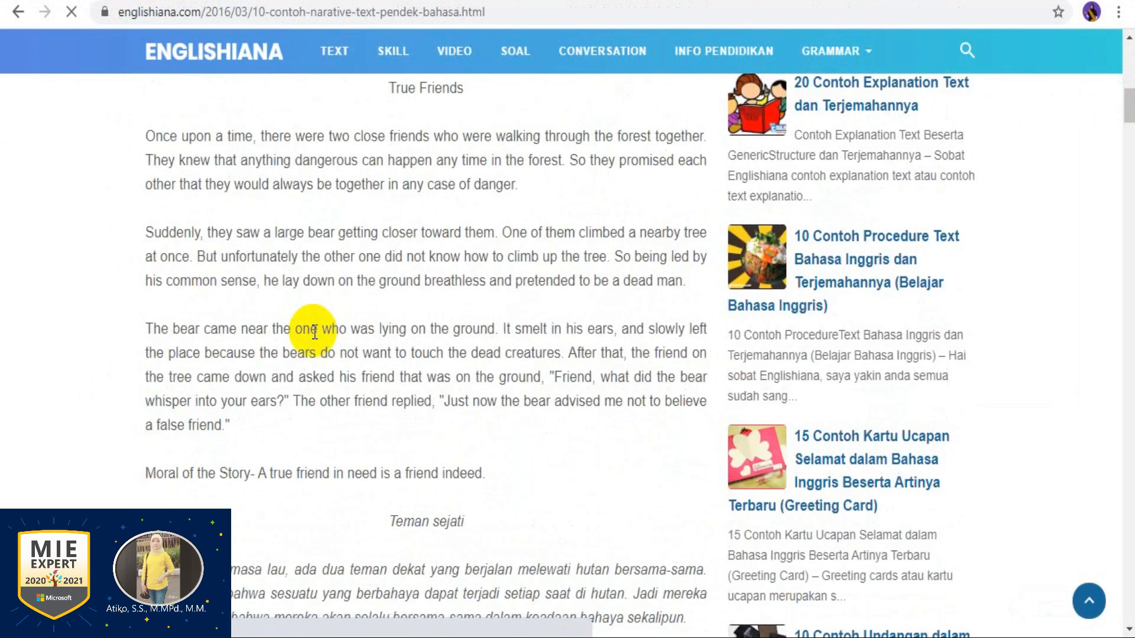
scroll(380, 269, up, 3)
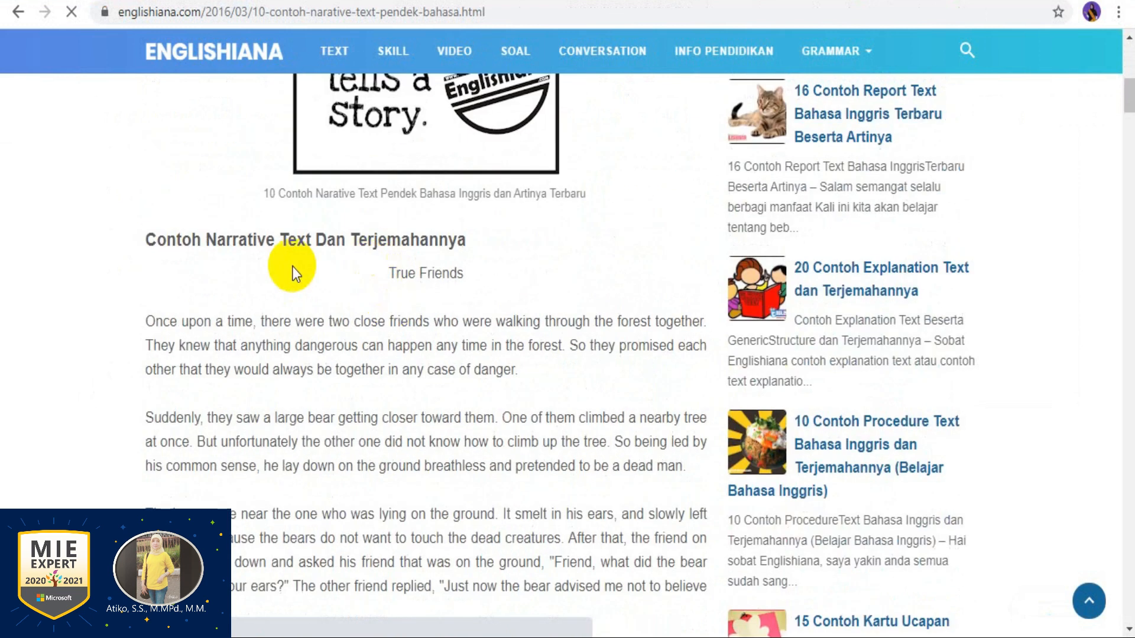
drag(391, 270, 503, 146)
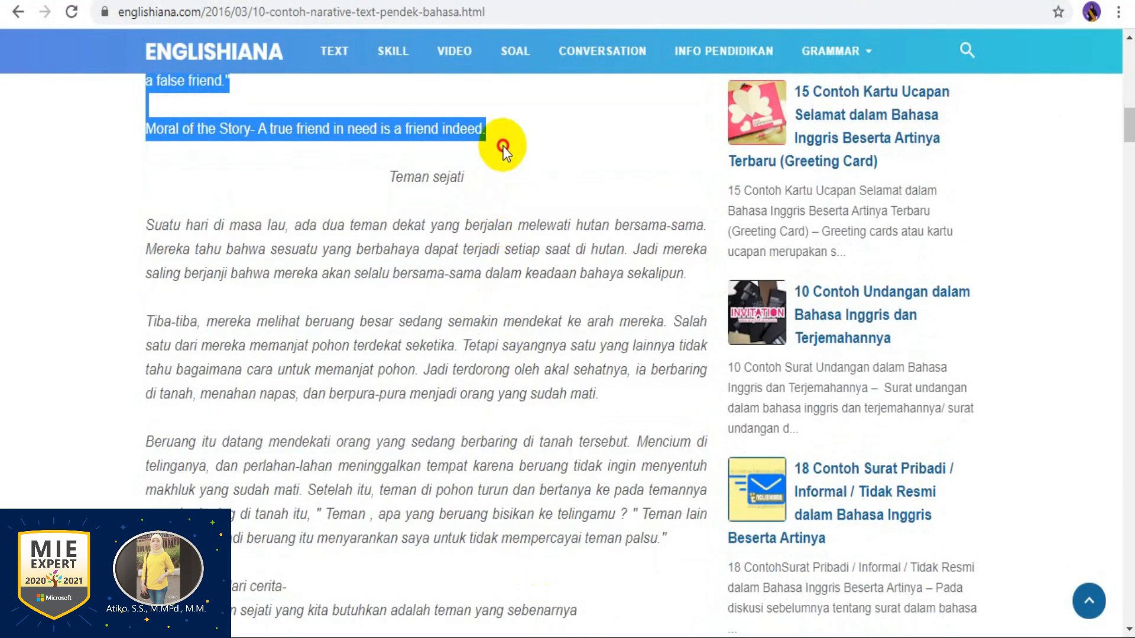
scroll(568, 136, up, 5)
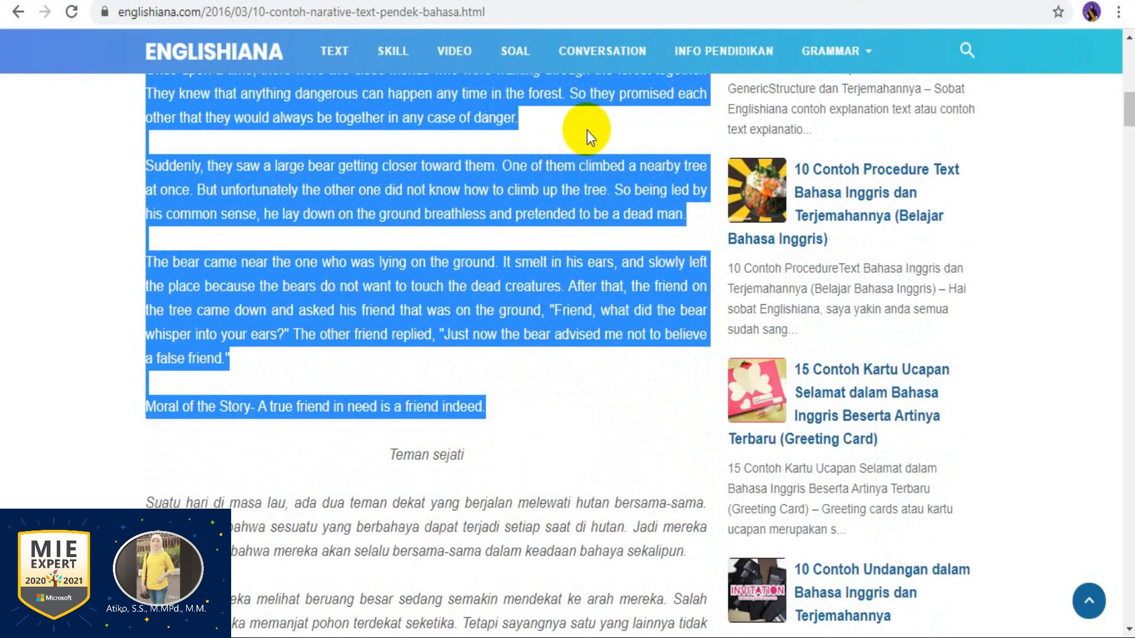
click(240, 1)
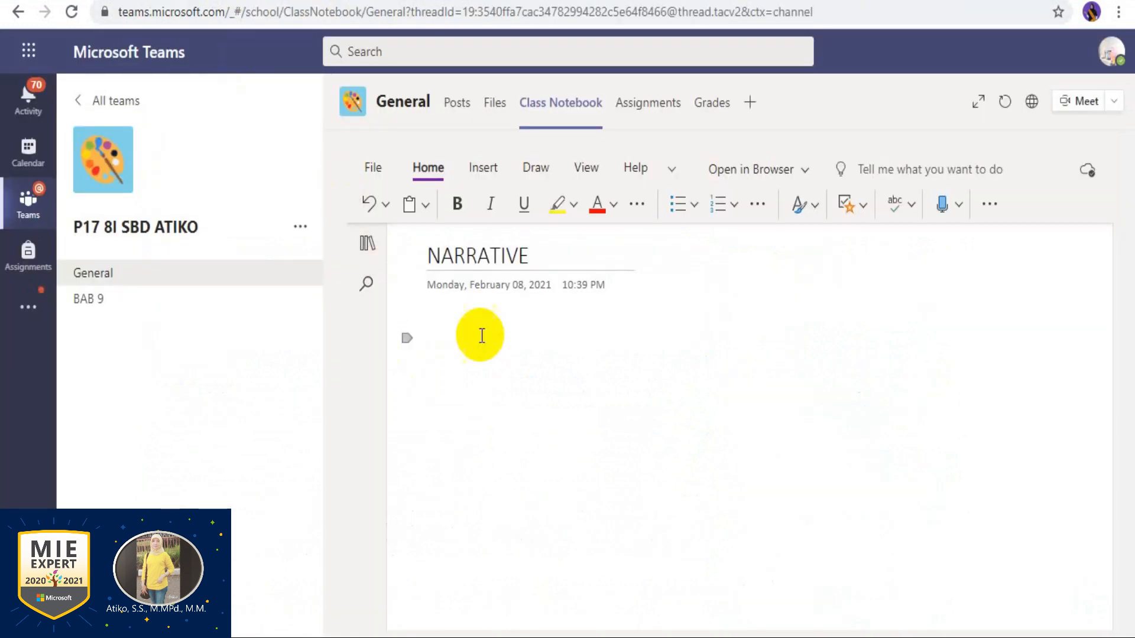
key(ctrl+v)
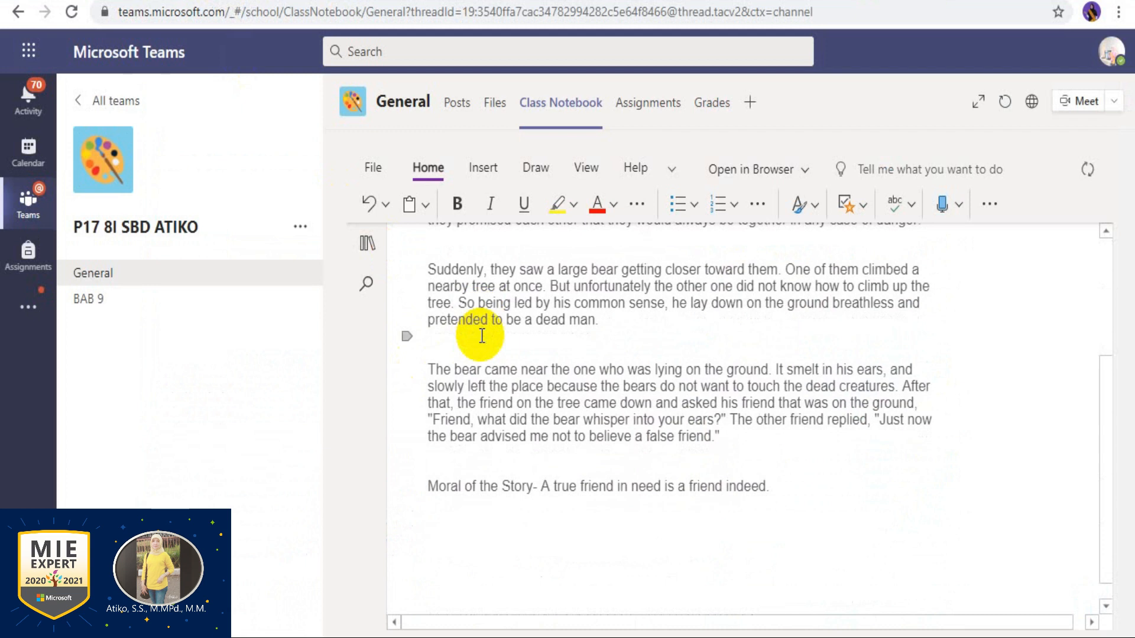
- Copy the article's "Narrative Writing tells a story." picture with its preceding text below the story on the NARRATIVE page, and delete the pasted caption
key(ctrl+Tab)
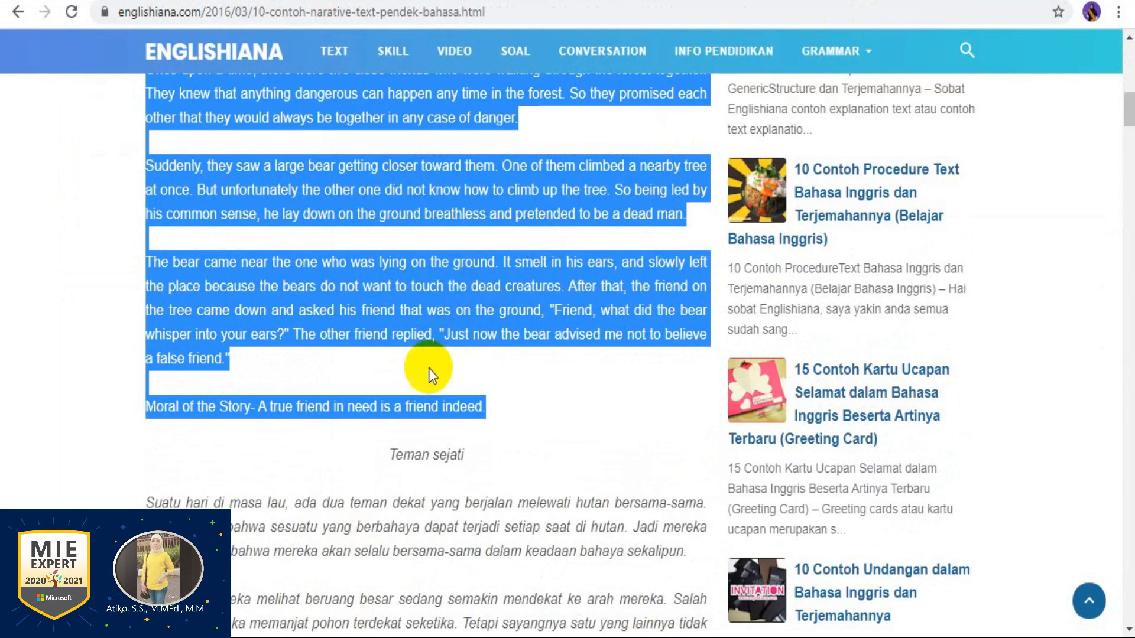
scroll(400, 417, up, 5)
scroll(399, 416, up, 5)
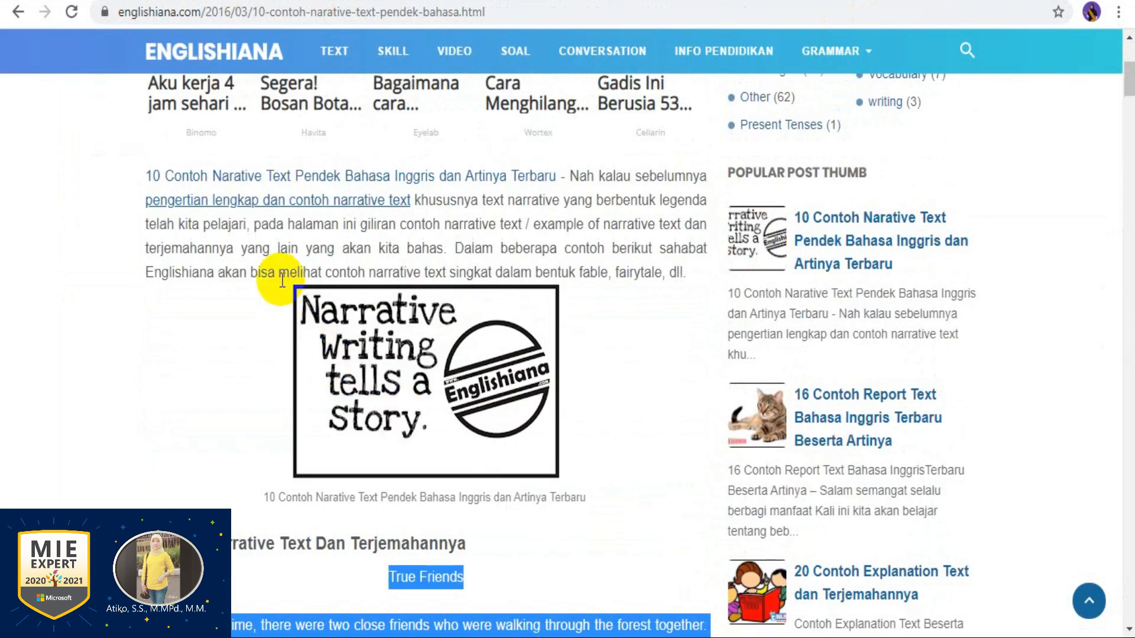
drag(280, 273, 304, 343)
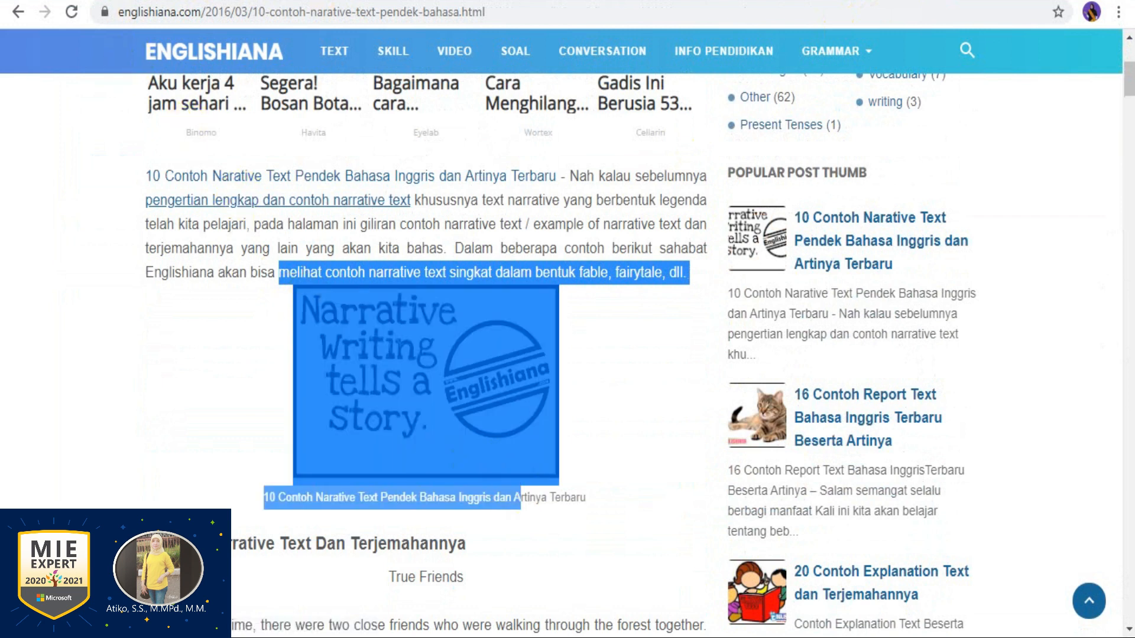
key(alt+Tab)
click(449, 545)
text(melihat contoh narrative text singkat dalam bentuk fable, fairytale, dll. 10 Contoh Narative Text Pendek Bahasa Inggris dan A)
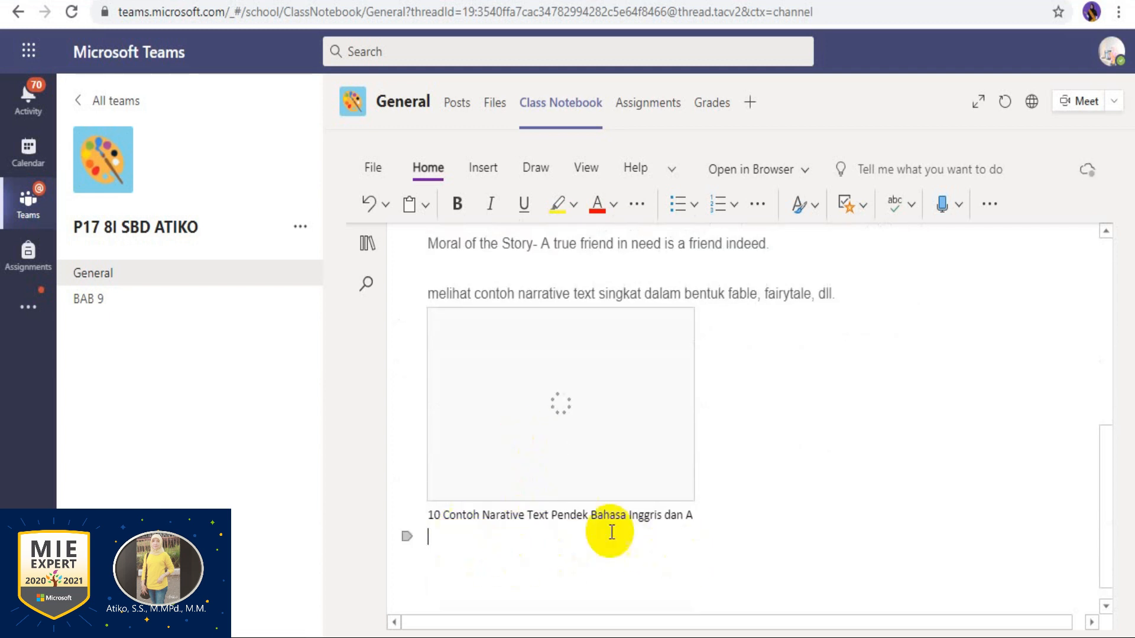
drag(715, 520, 415, 550)
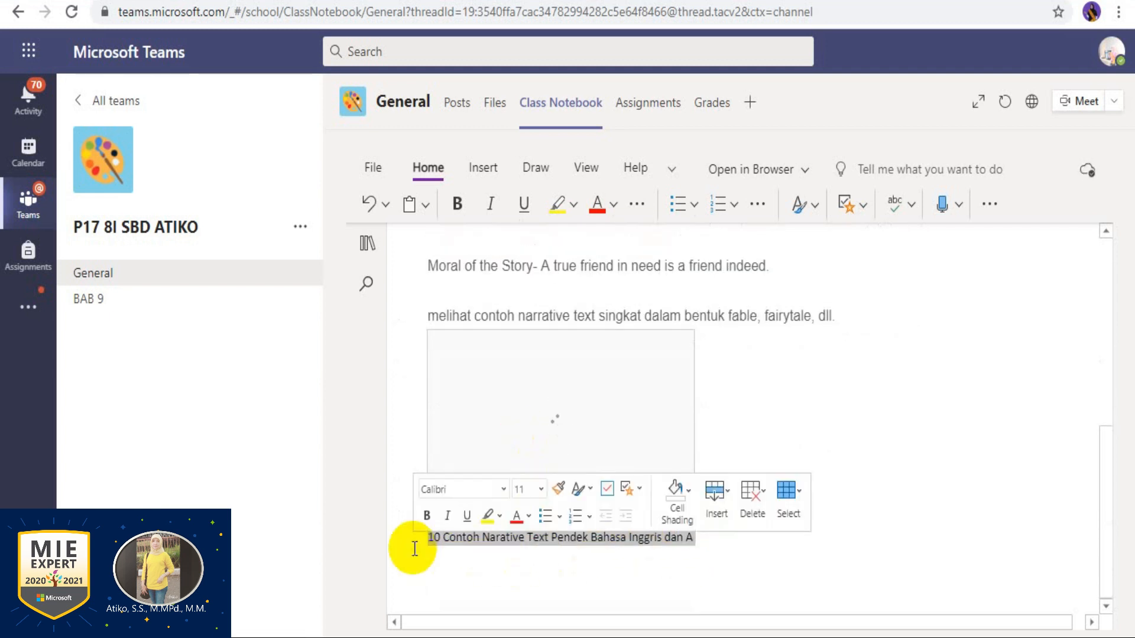
key(BackSpace)
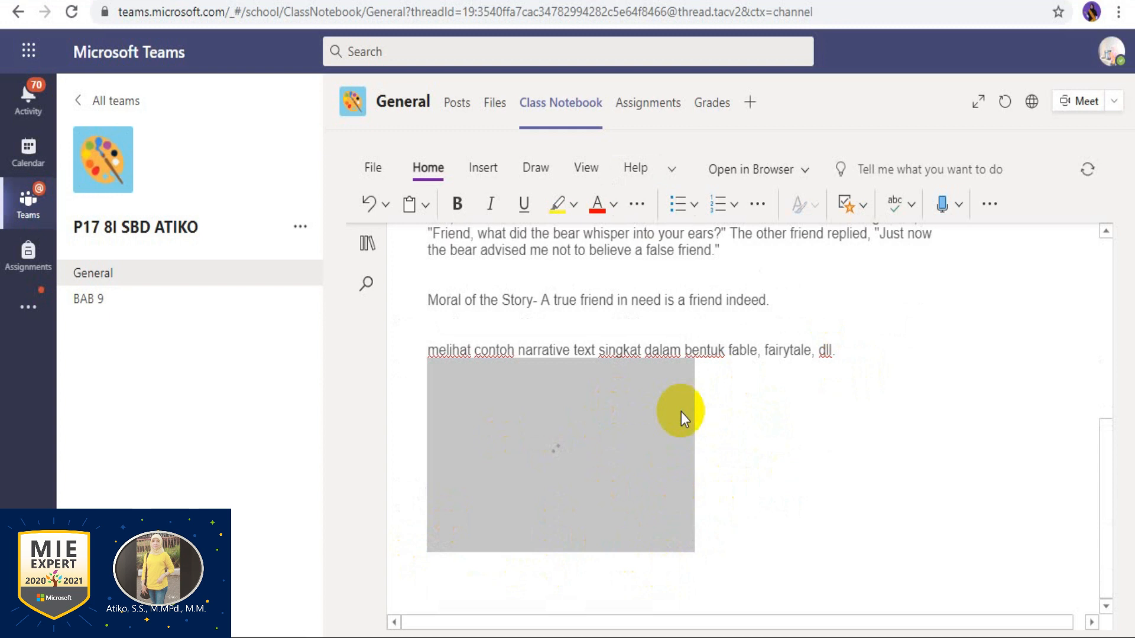
- Place the cursor below the pasted picture on the NARRATIVE page and switch to the YouTube channel page
click(443, 589)
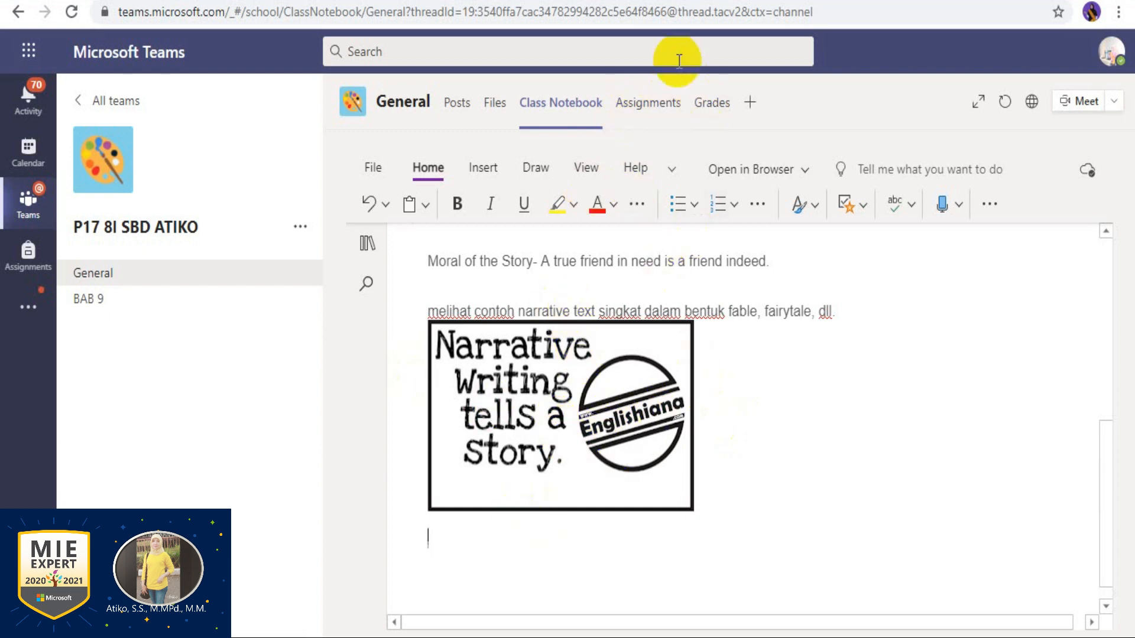
click(733, 2)
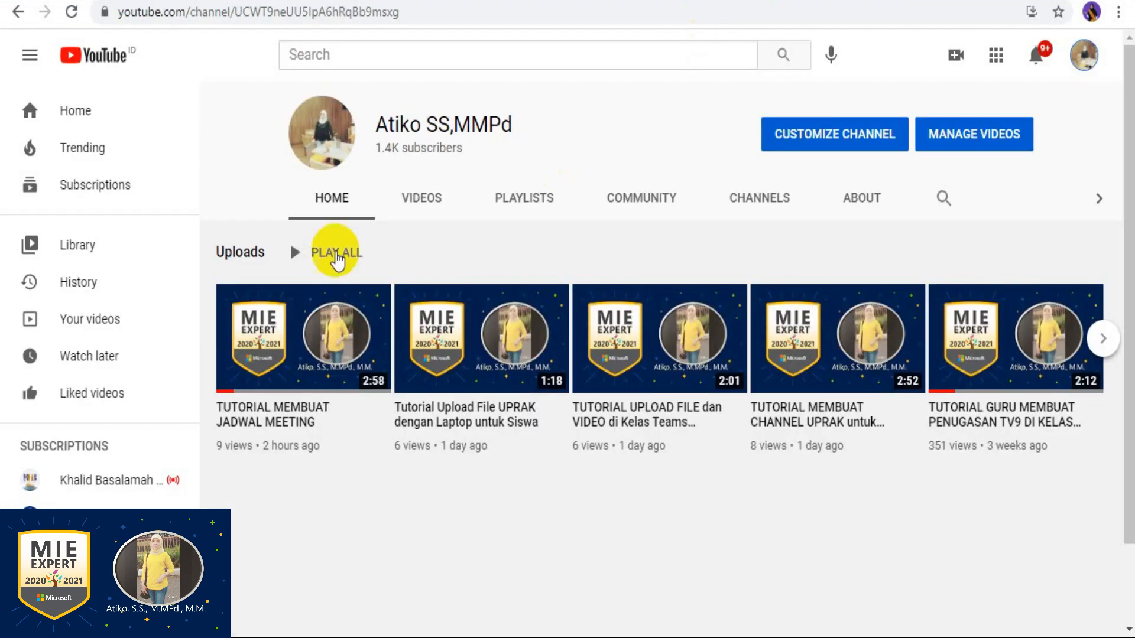
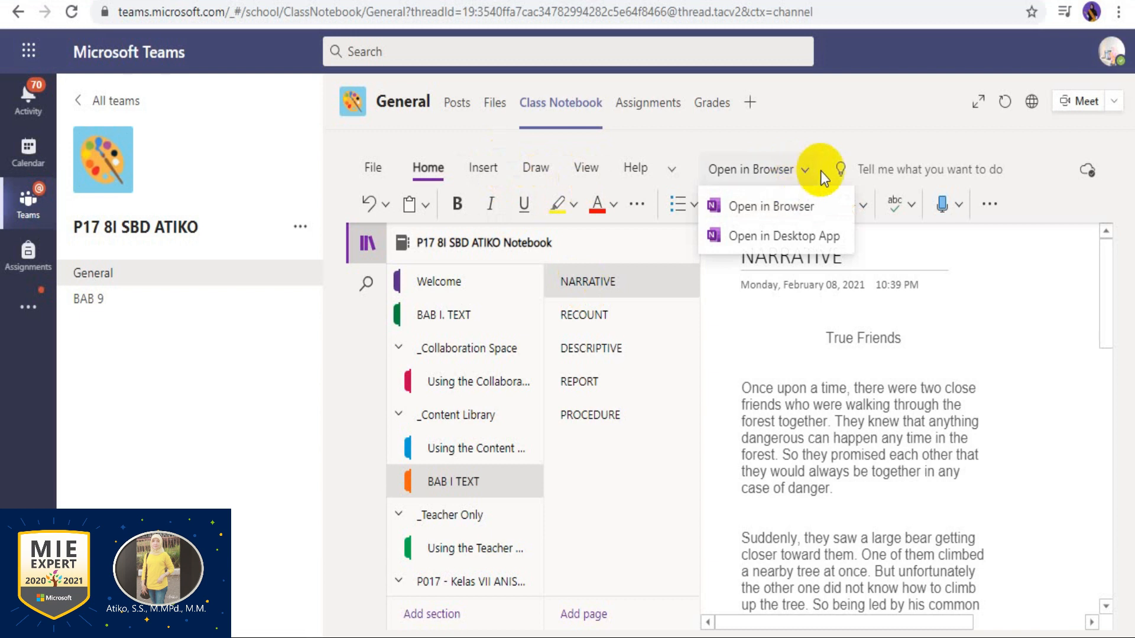
- Distribute the NARRATIVE page to the BUKU CATATAN section of all students with Distribute Page, and close the distribution pane
click(673, 177)
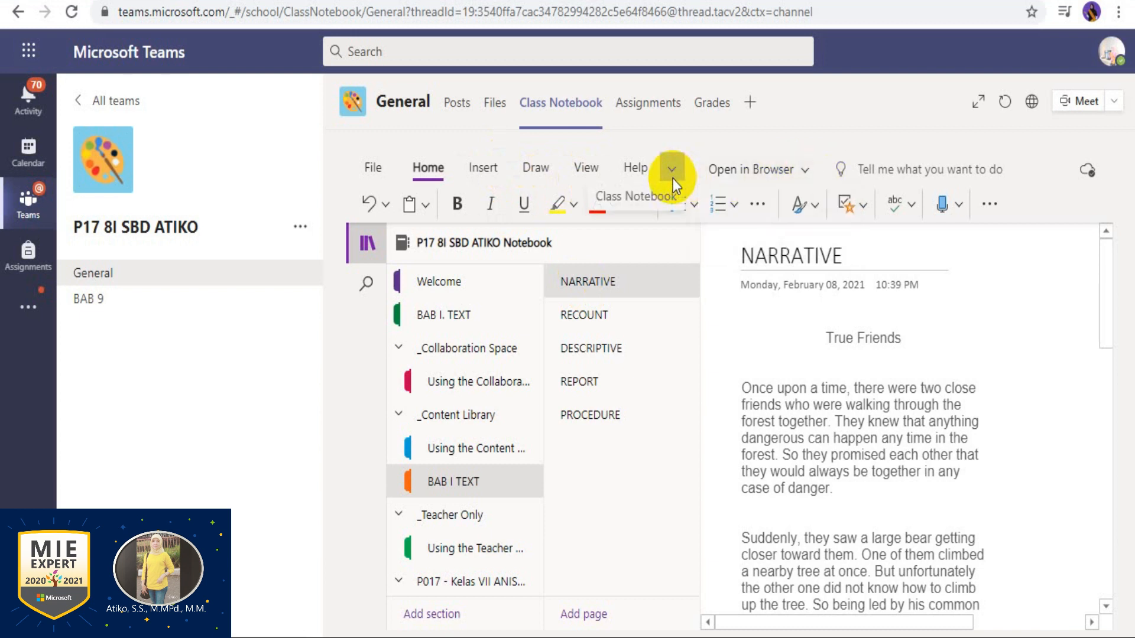
click(652, 199)
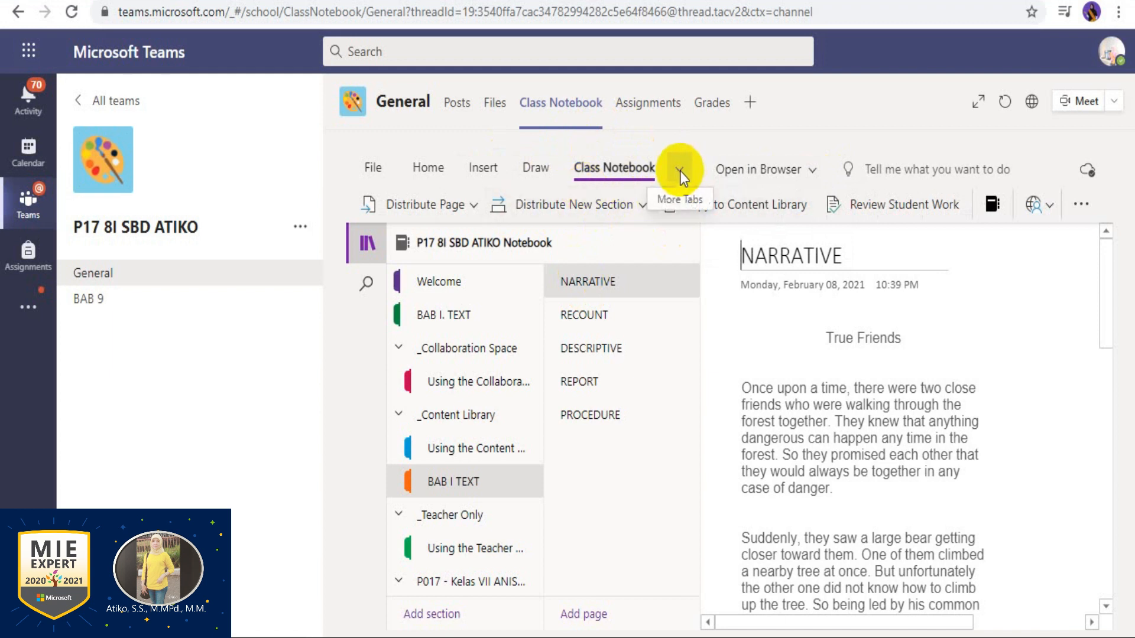
click(472, 207)
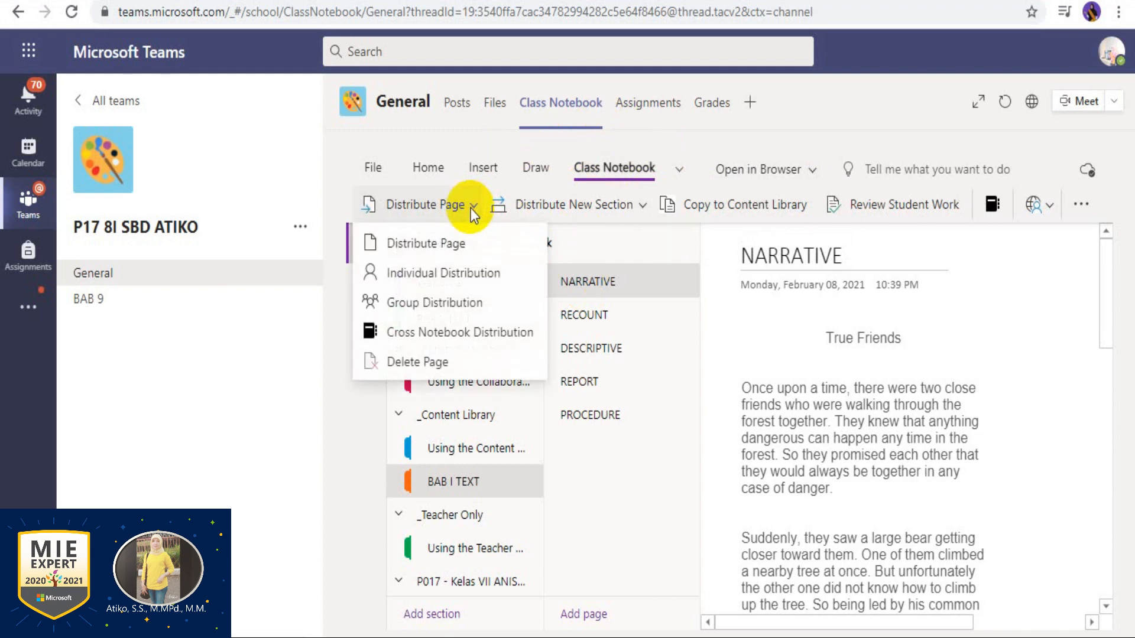
click(459, 245)
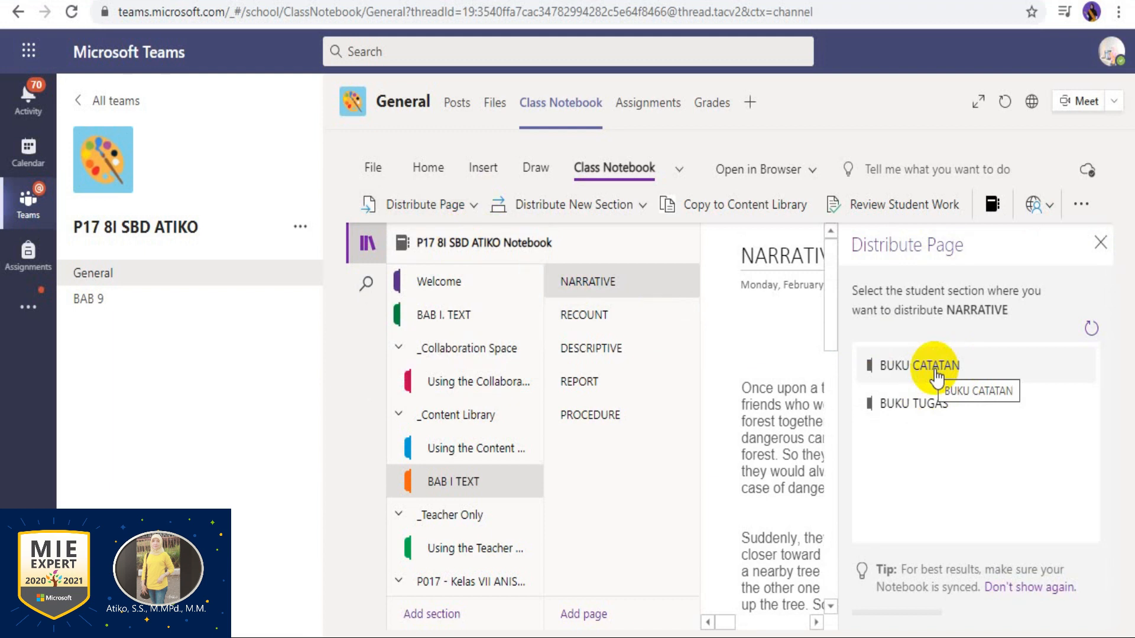
click(936, 379)
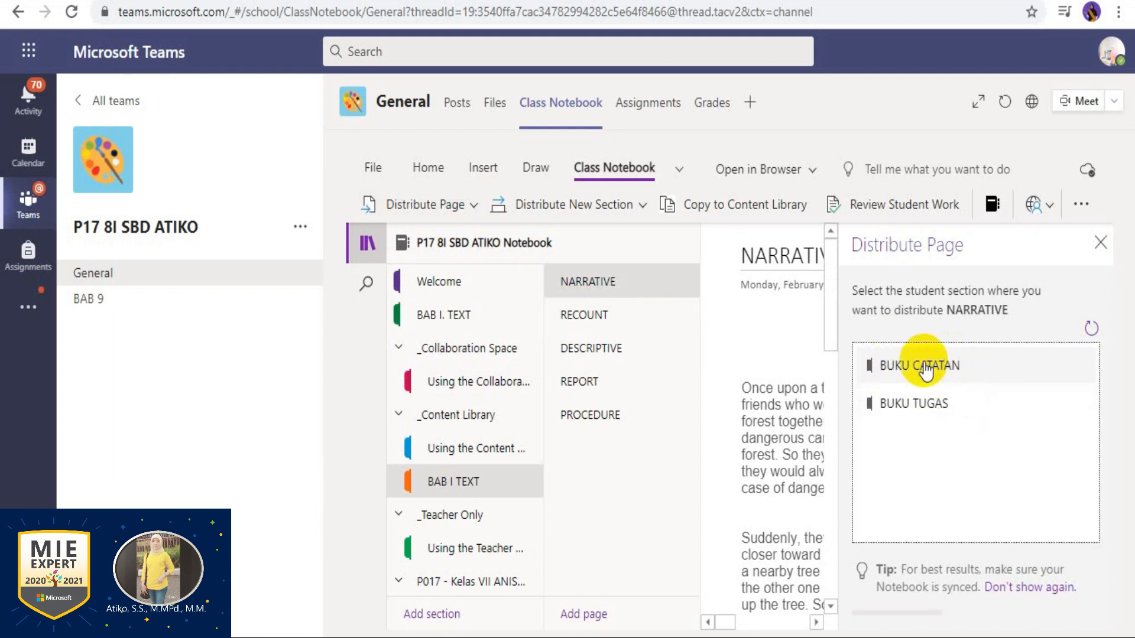
click(925, 364)
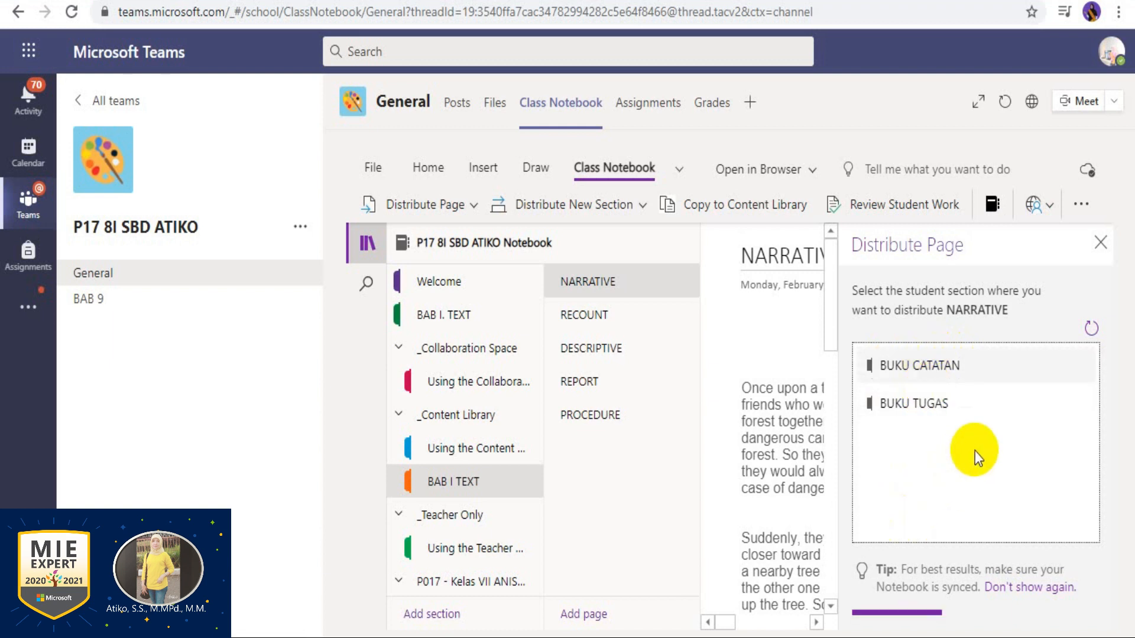
key(ctrl+minus)
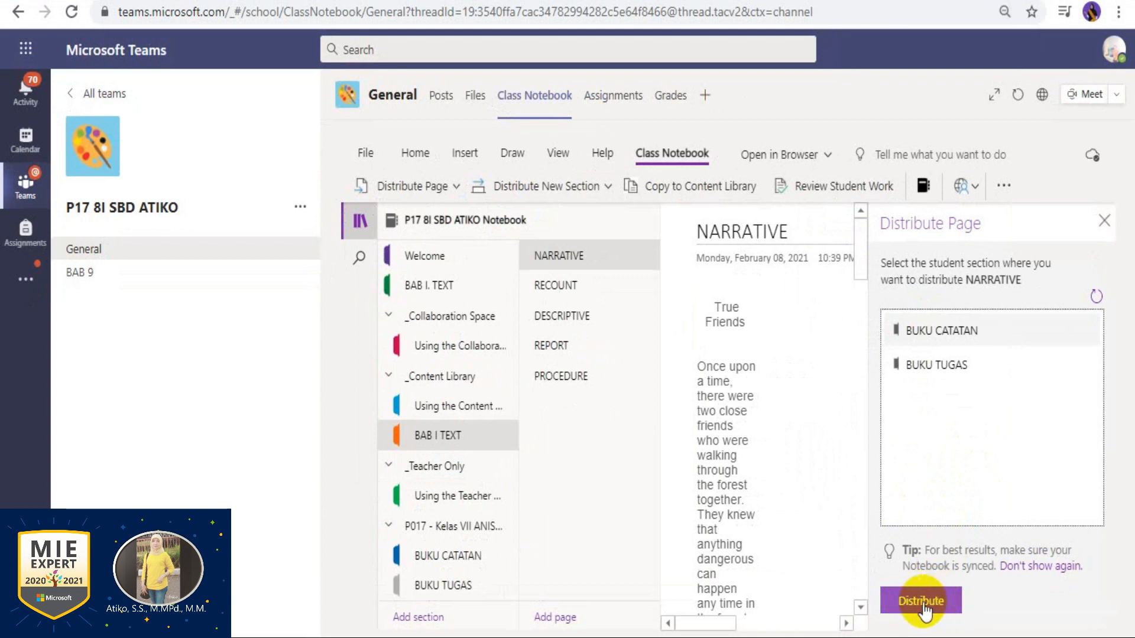
click(924, 606)
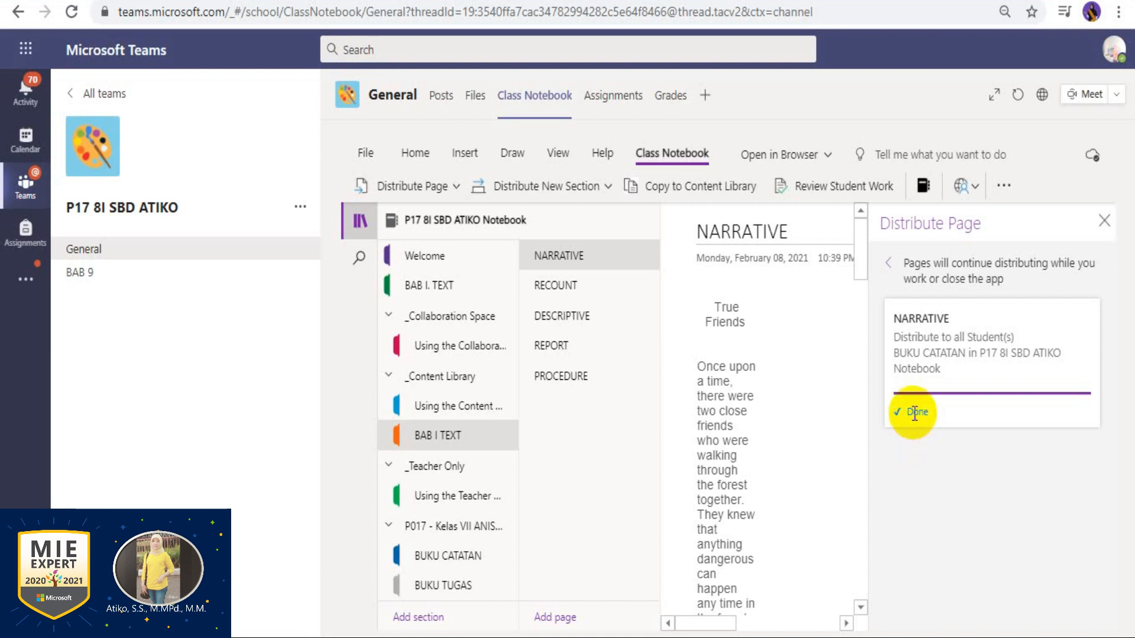
click(1103, 220)
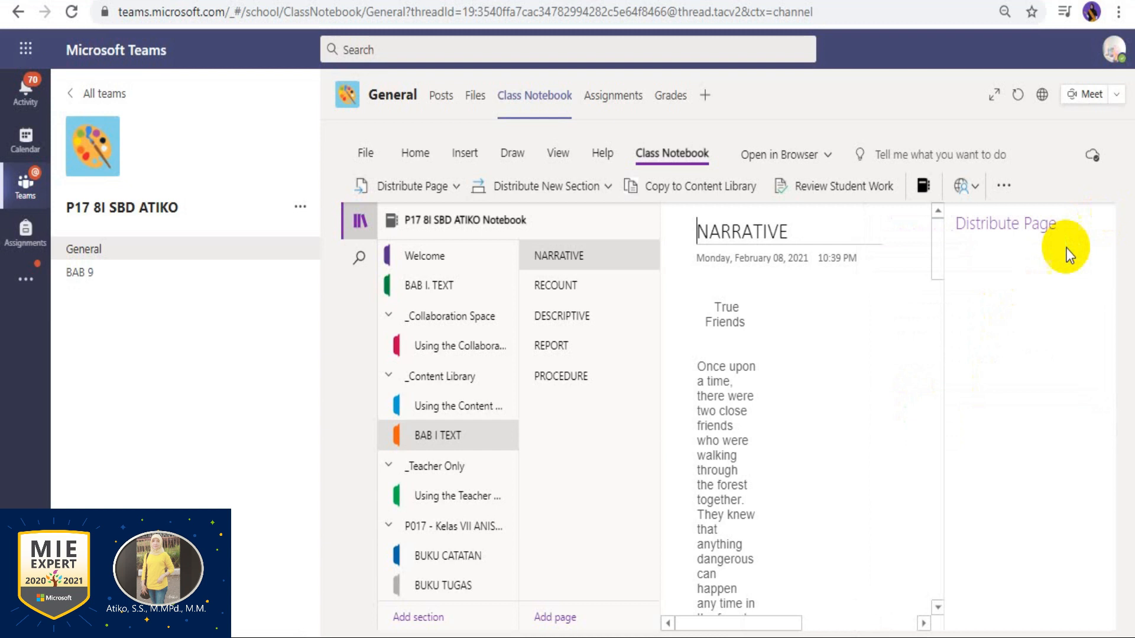
- Widen the notebook's section list and open the first student's BUKU CATATAN section to check for the distributed NARRATIVE page
click(360, 221)
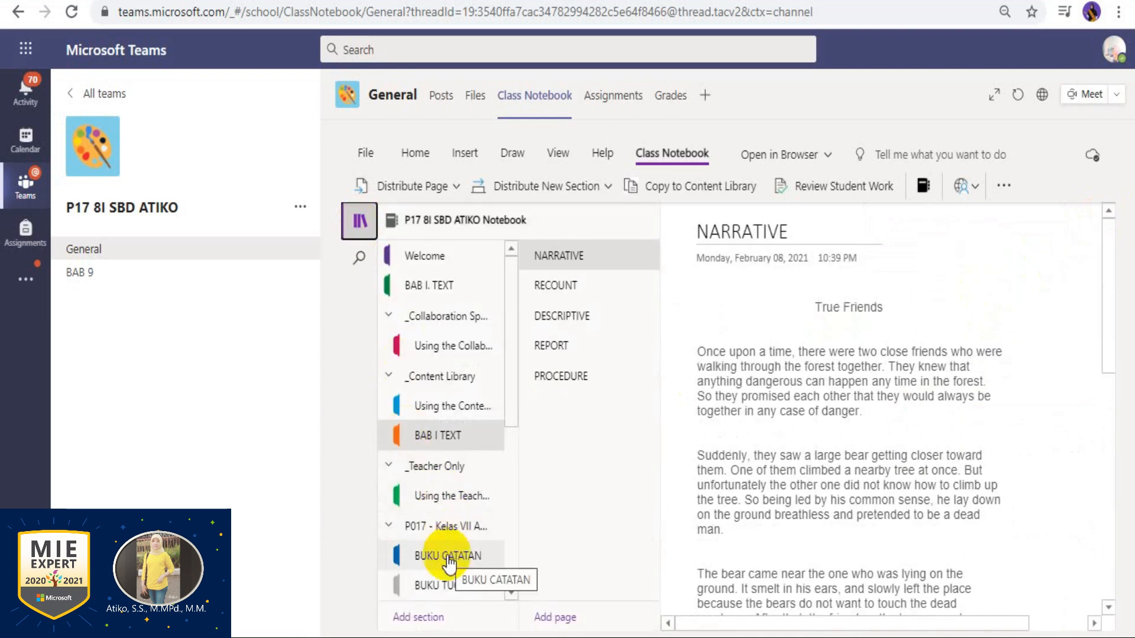
scroll(446, 558, down, 1)
scroll(447, 561, down, 1)
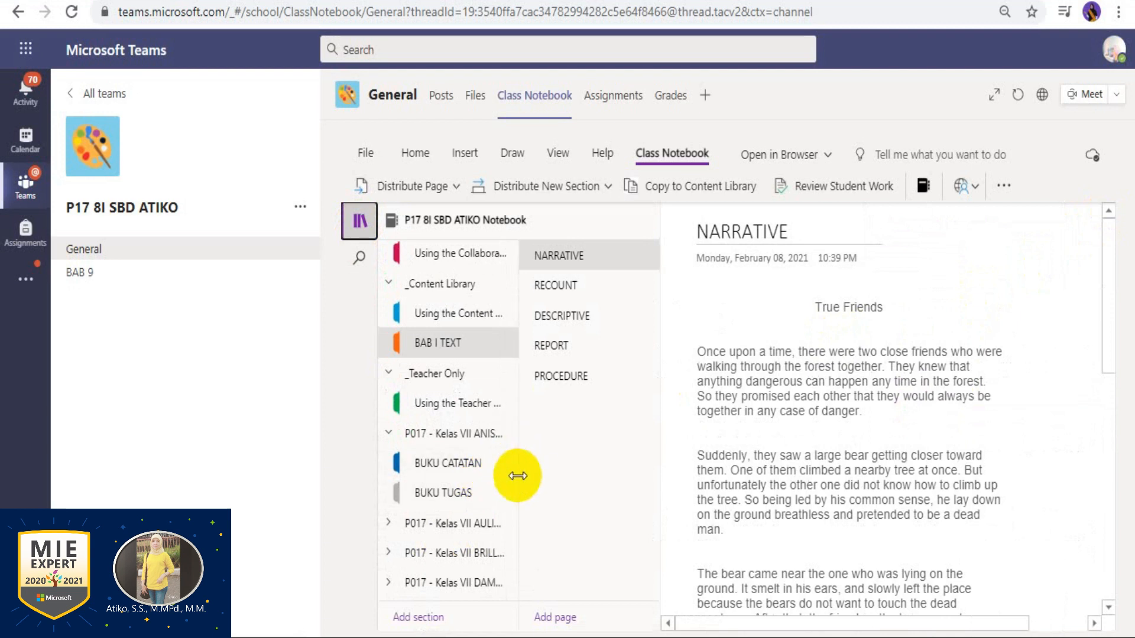
drag(520, 477, 672, 480)
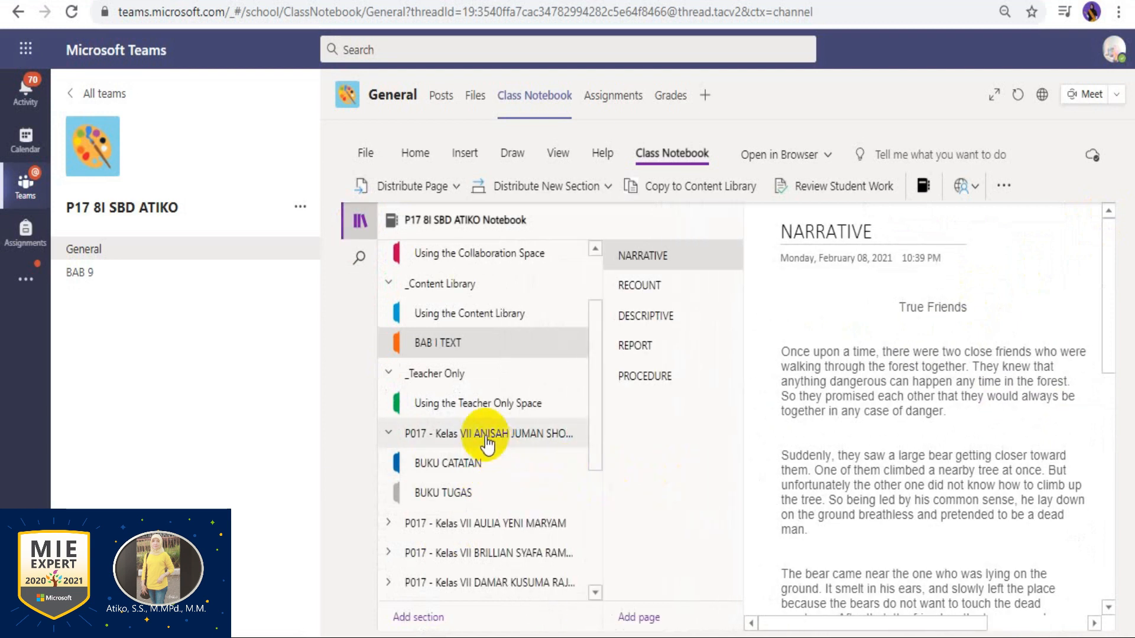
click(454, 470)
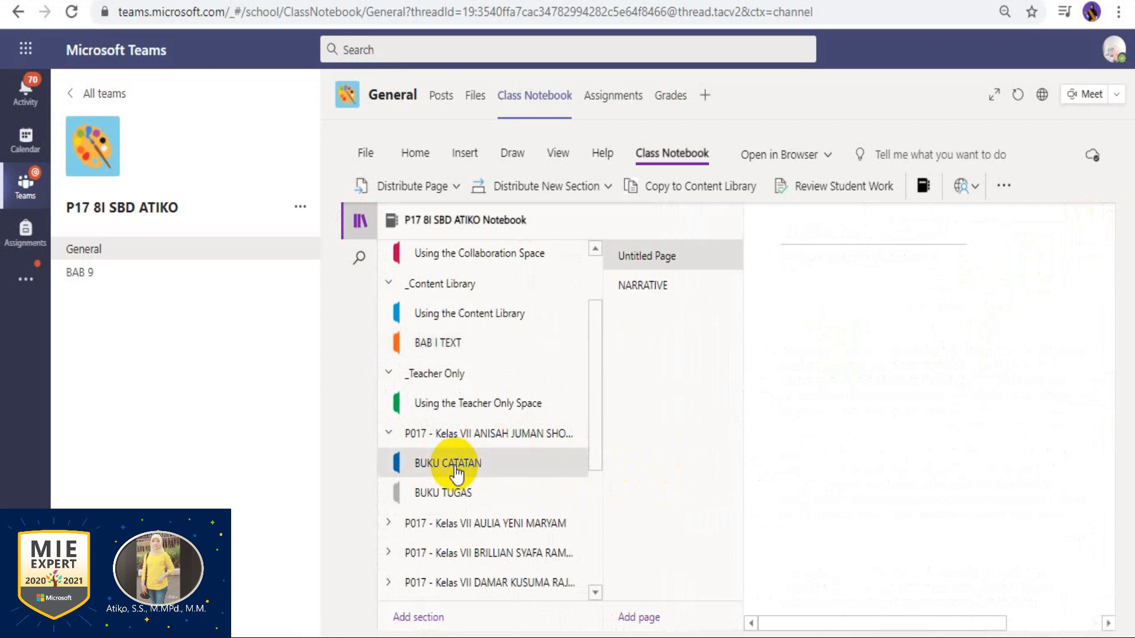
- Open the distributed NARRATIVE page in the first student's BUKU CATATAN section and look through its content
click(648, 290)
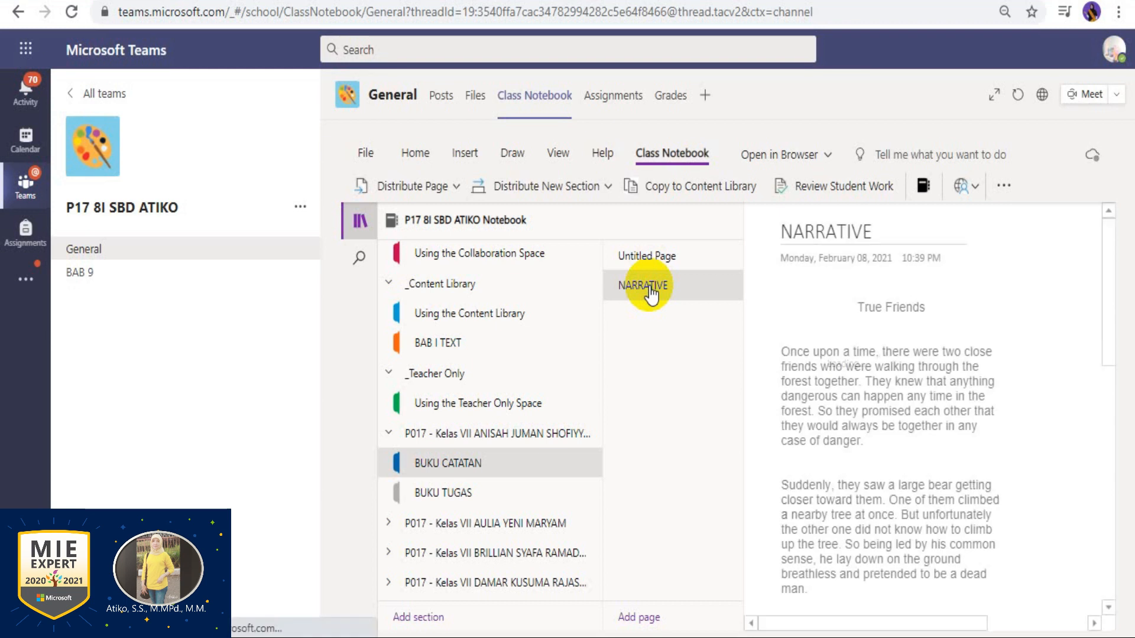
scroll(847, 453, down, 10)
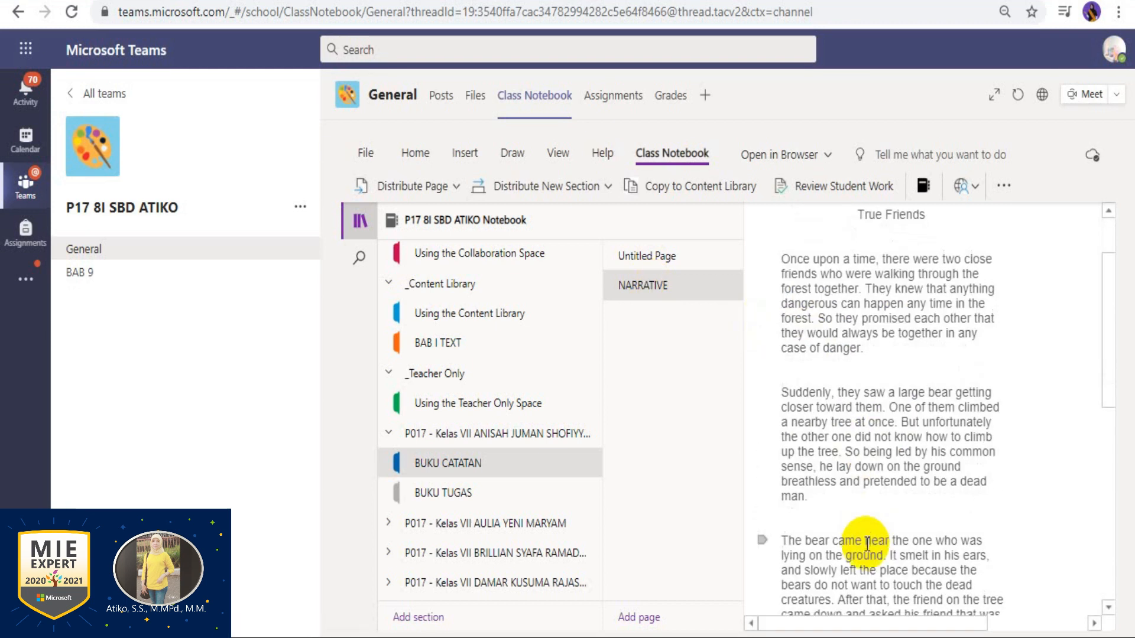
scroll(867, 544, up, 10)
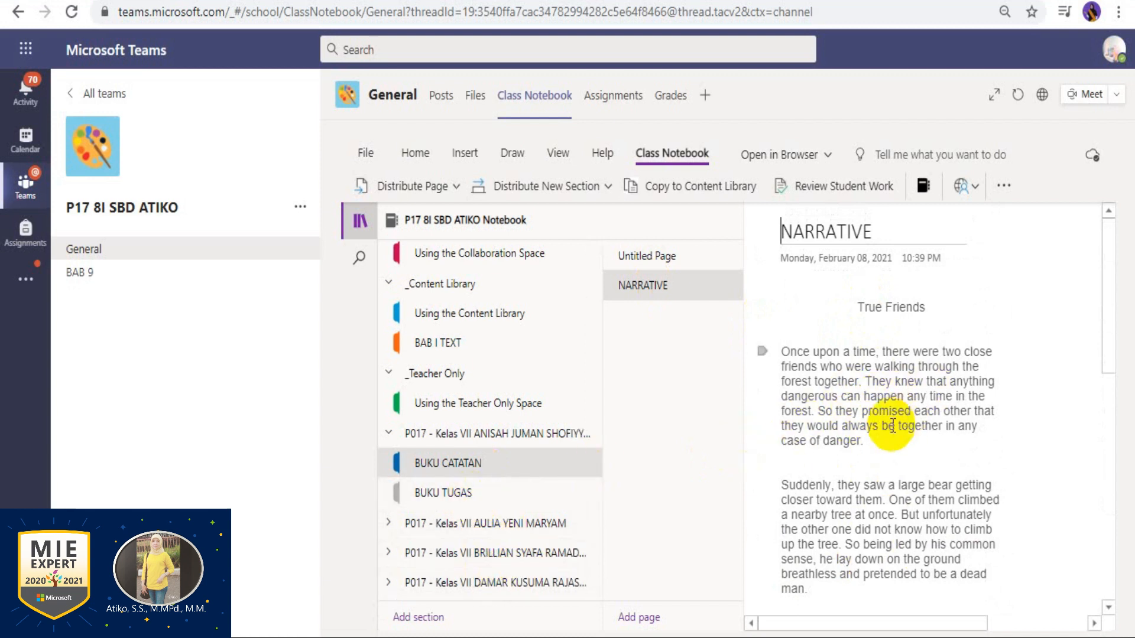
scroll(452, 500, up, 2)
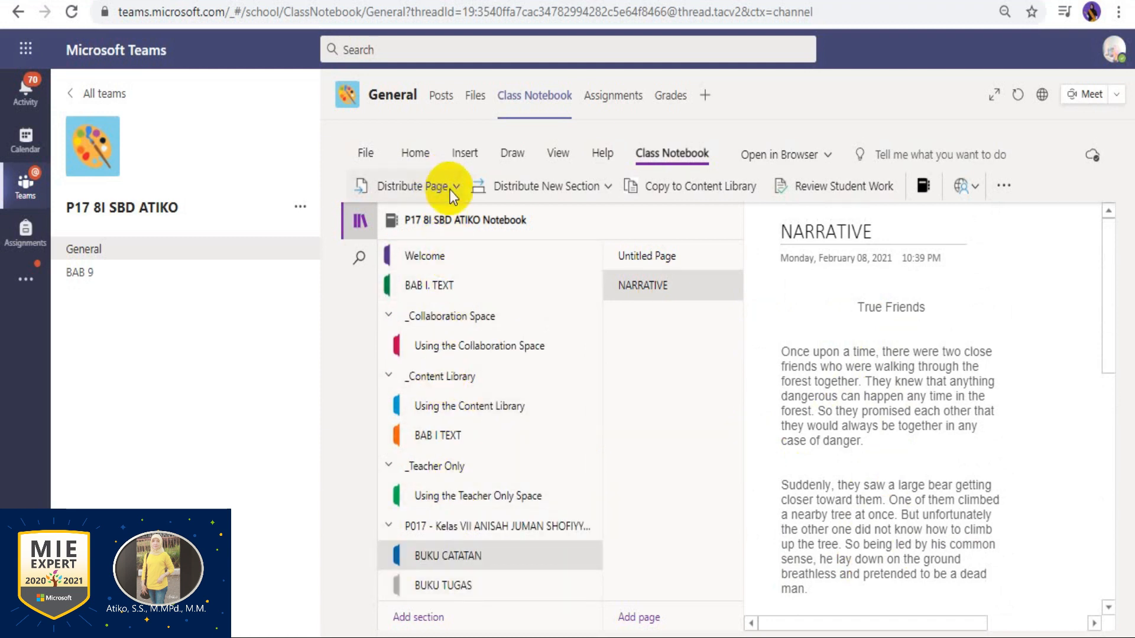
- Collapse the _Collaboration Space group and add a page titled MATEMATIKA to the BAB I. TEXT section
click(469, 327)
click(444, 287)
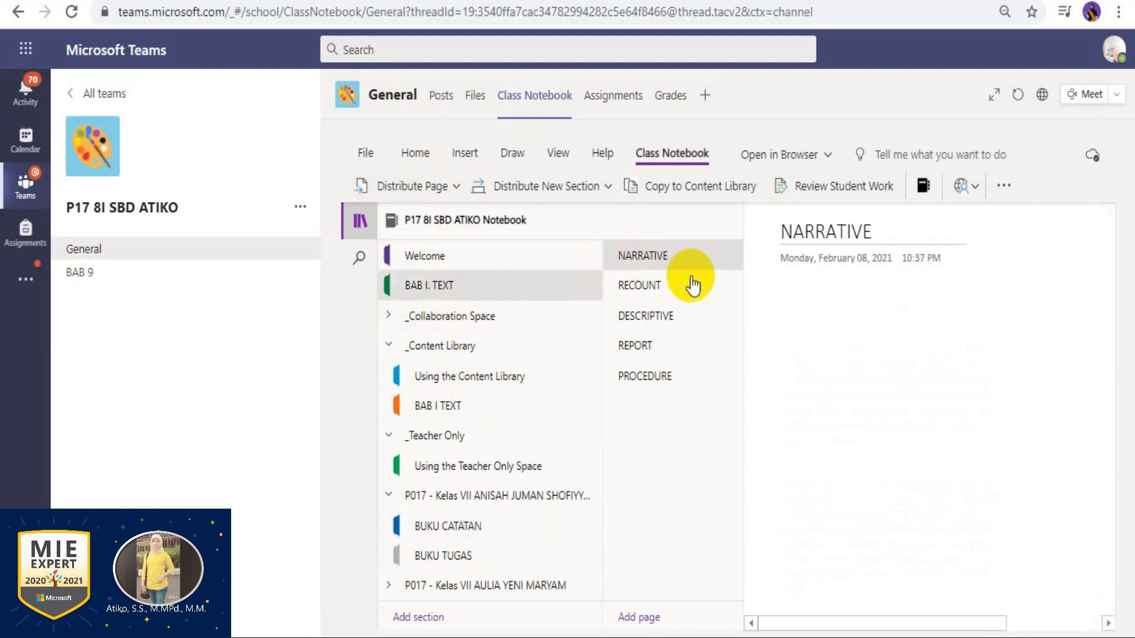
click(635, 615)
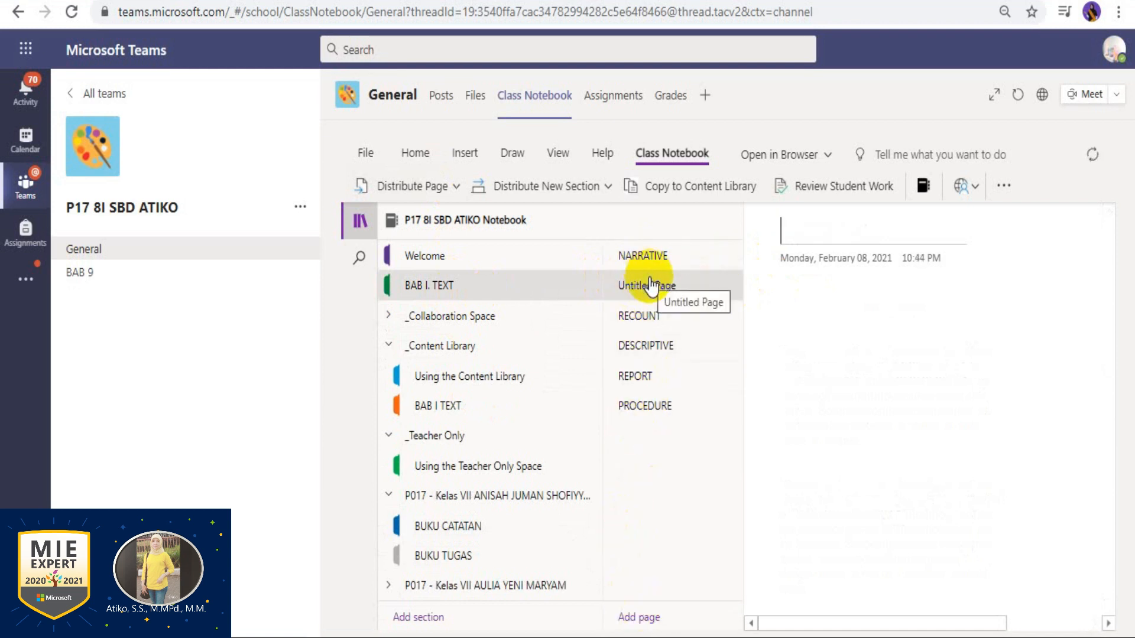
text(MATE)
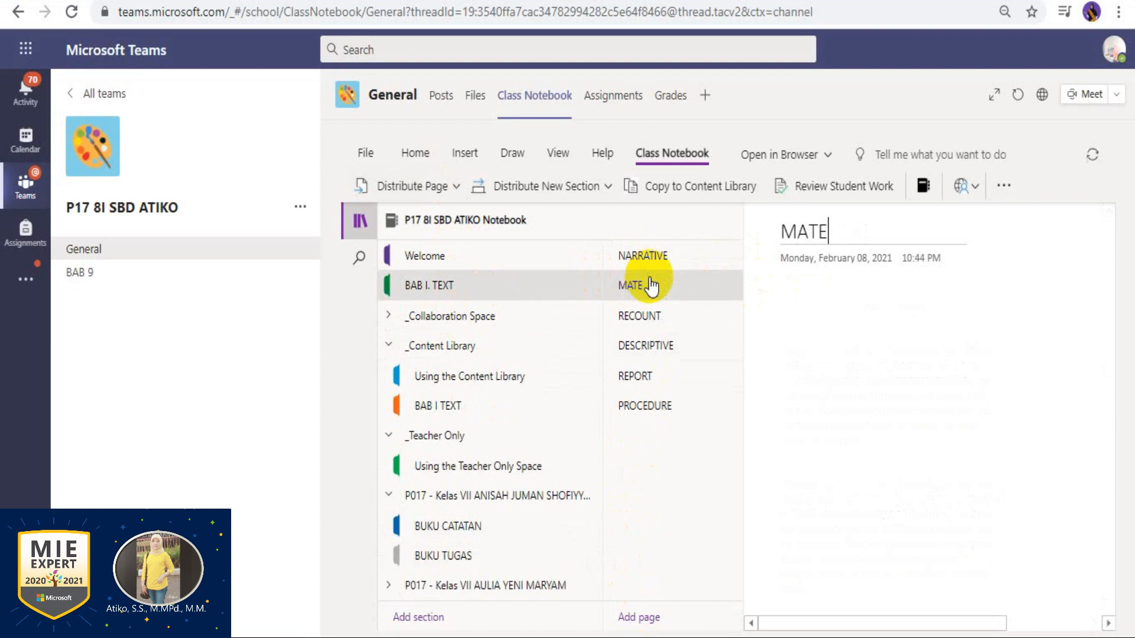
text(MATIKA)
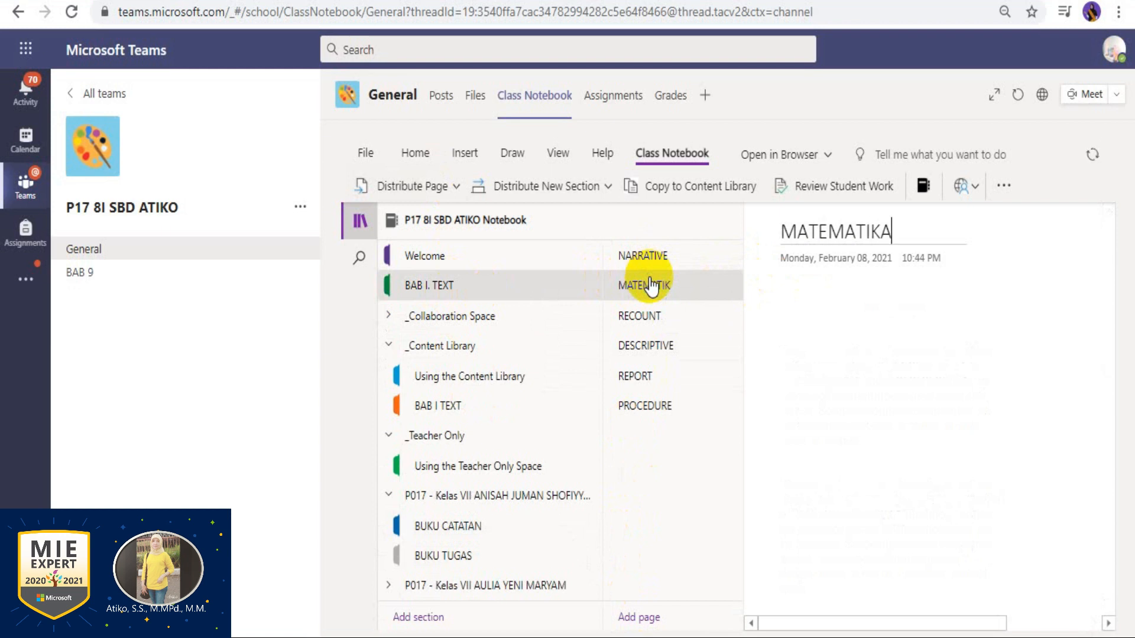
- Write the equation 2x + y = 5 below the MATEMATIKA title and convert it with the Math tool
click(790, 302)
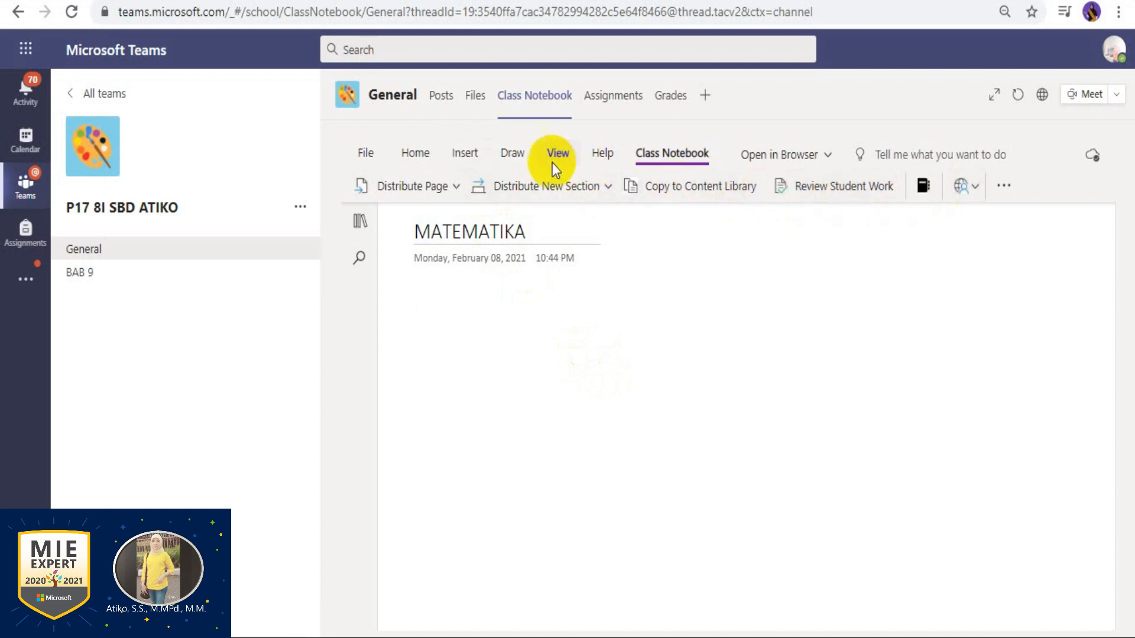
click(470, 156)
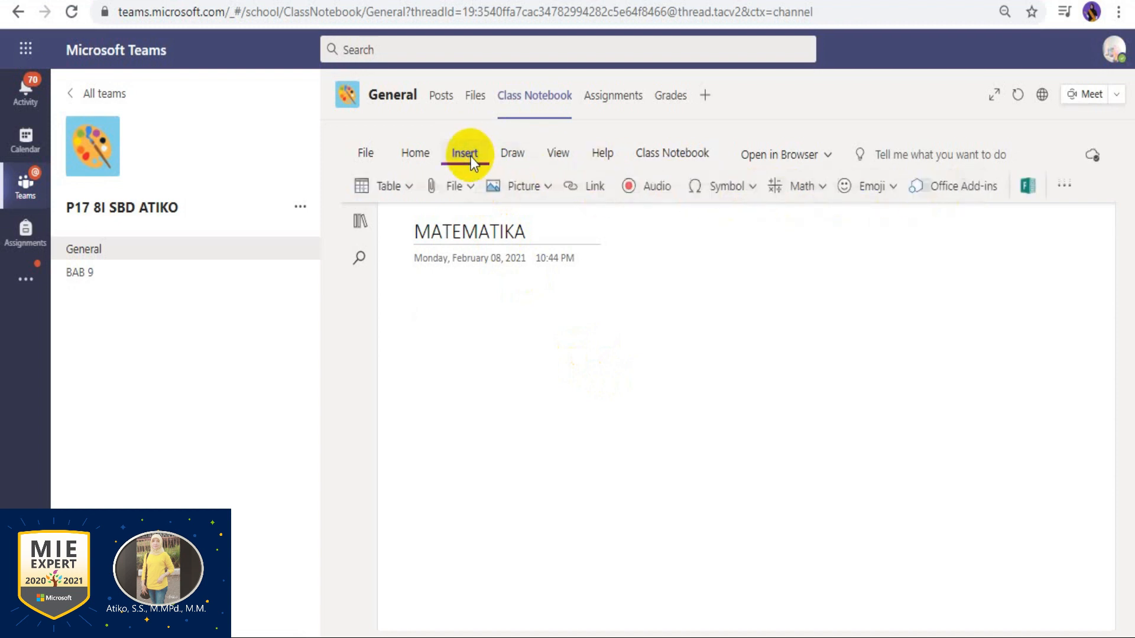
click(822, 190)
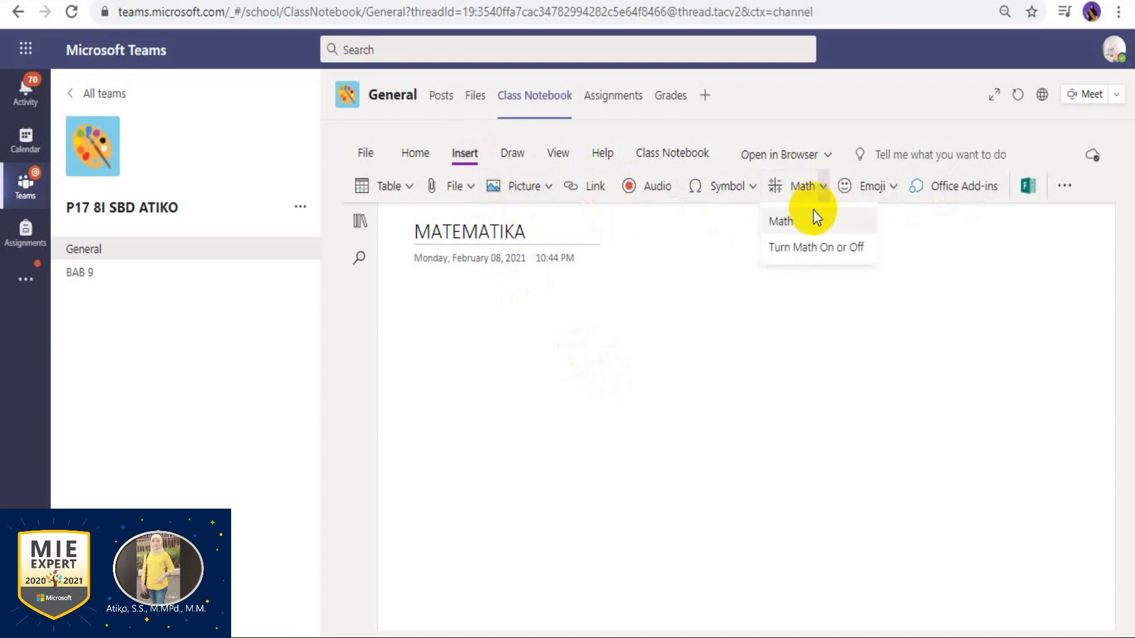
click(458, 305)
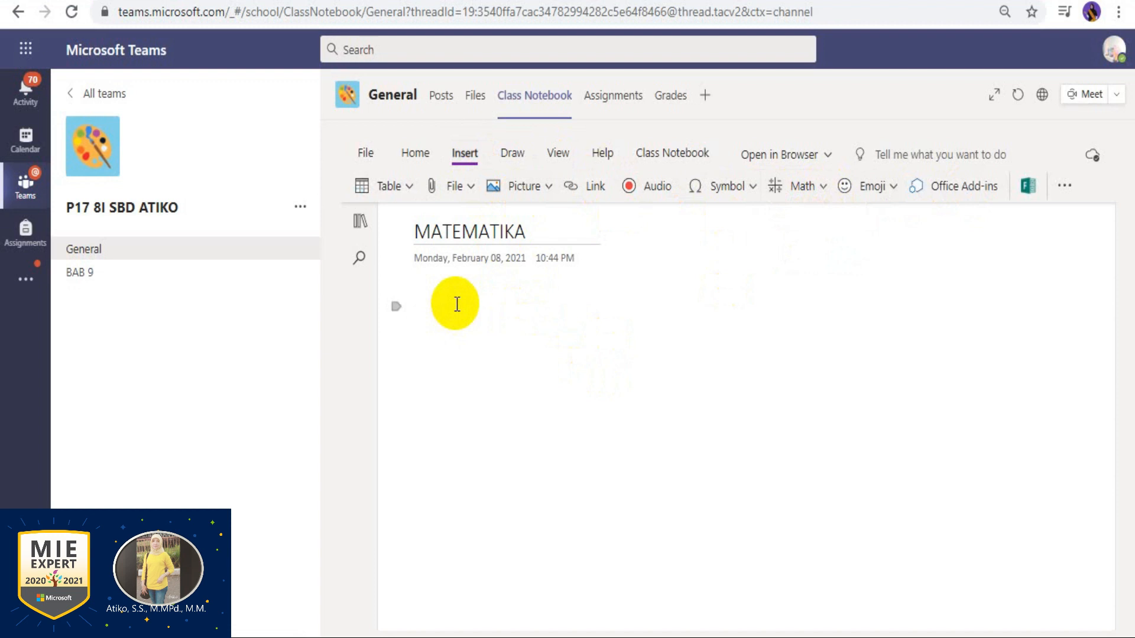
text(2x + y = 5)
drag(457, 306, 402, 316)
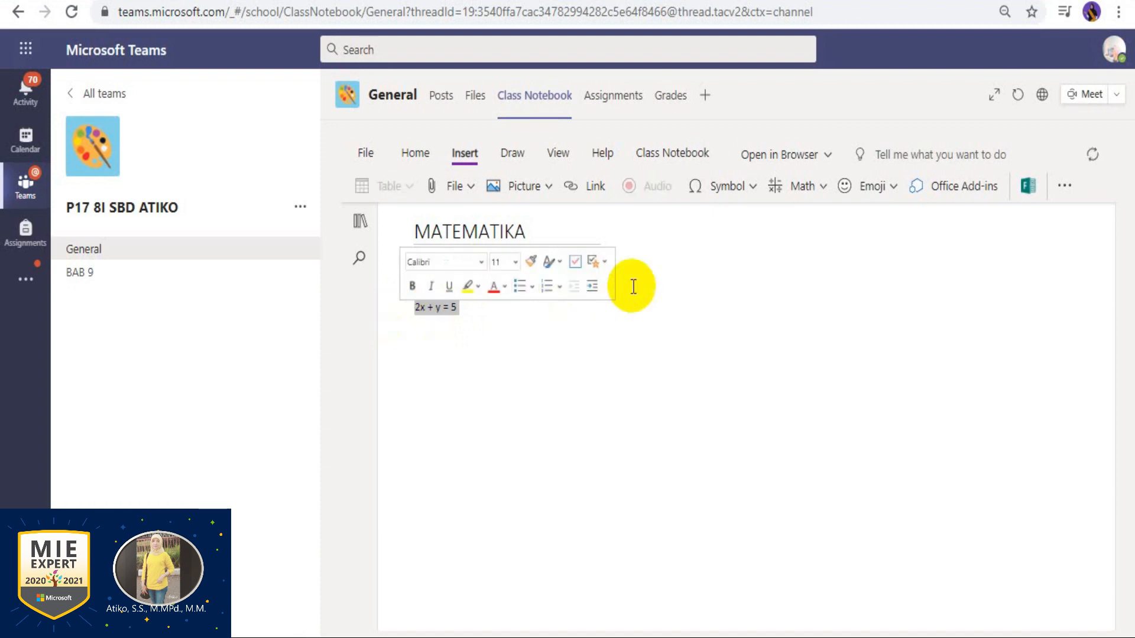
click(822, 188)
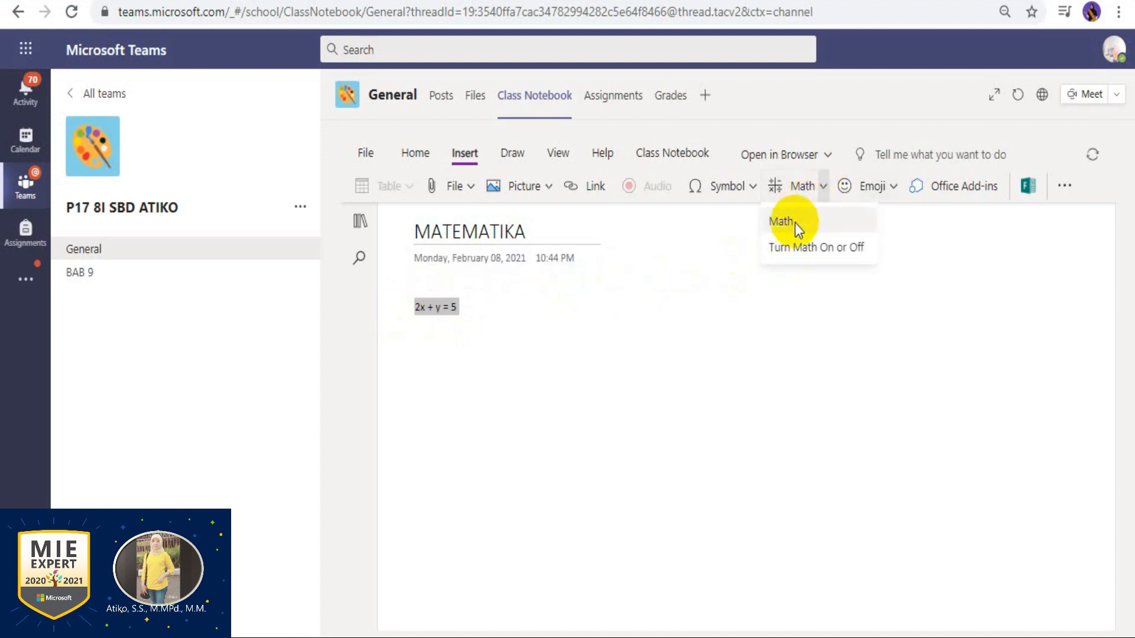
click(795, 224)
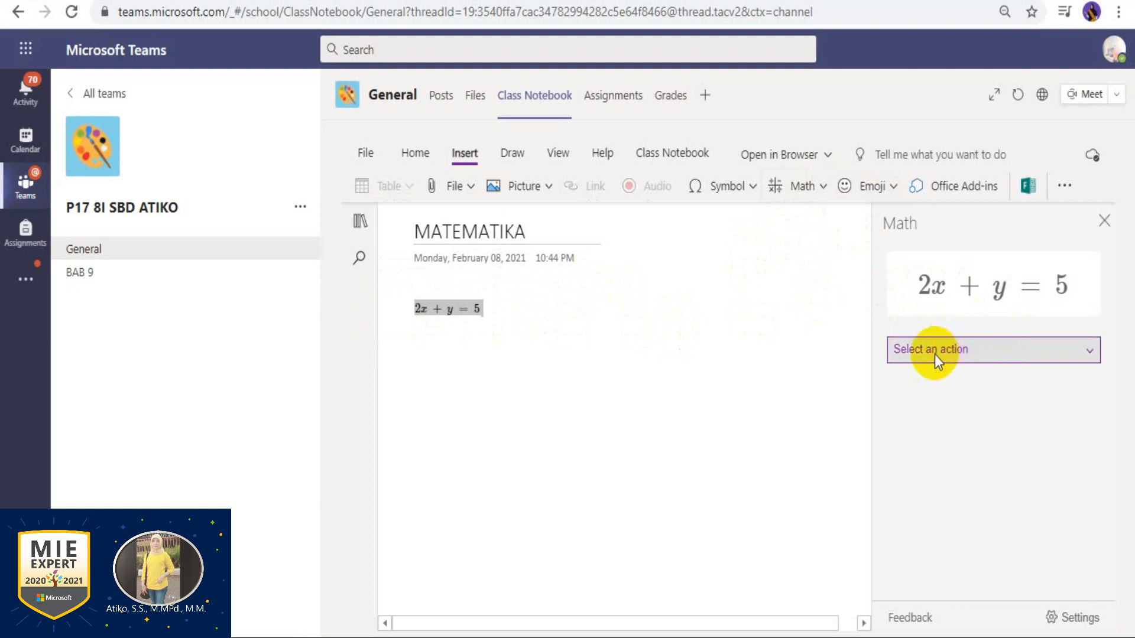
- Solve the equation for x with the Math tool and examine the Steps for Solving Linear Equation
click(966, 350)
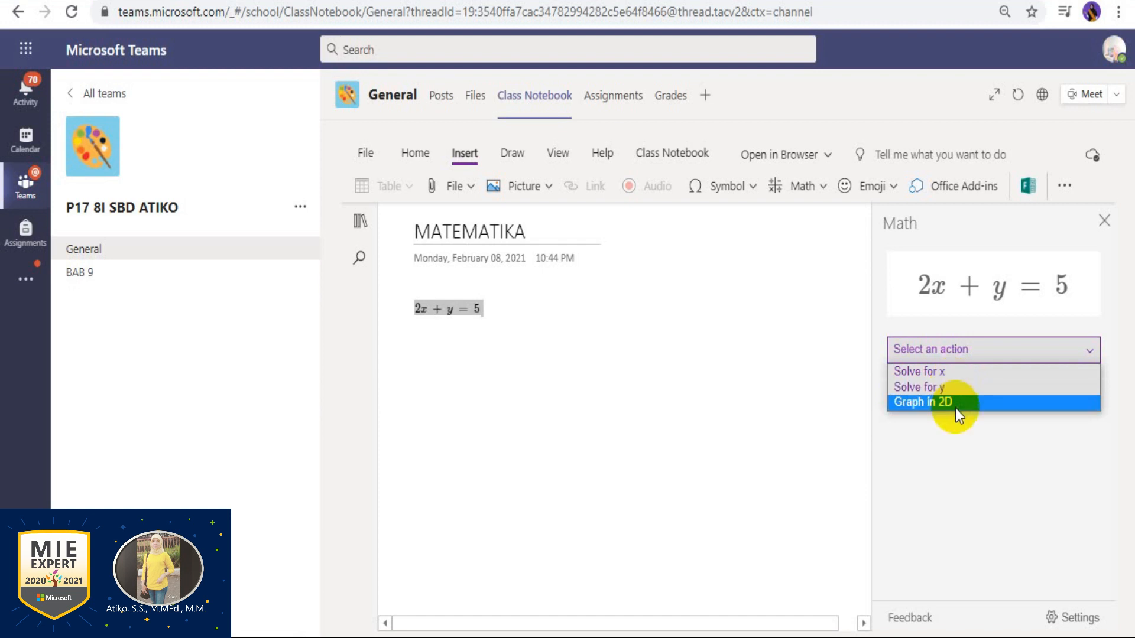
click(959, 371)
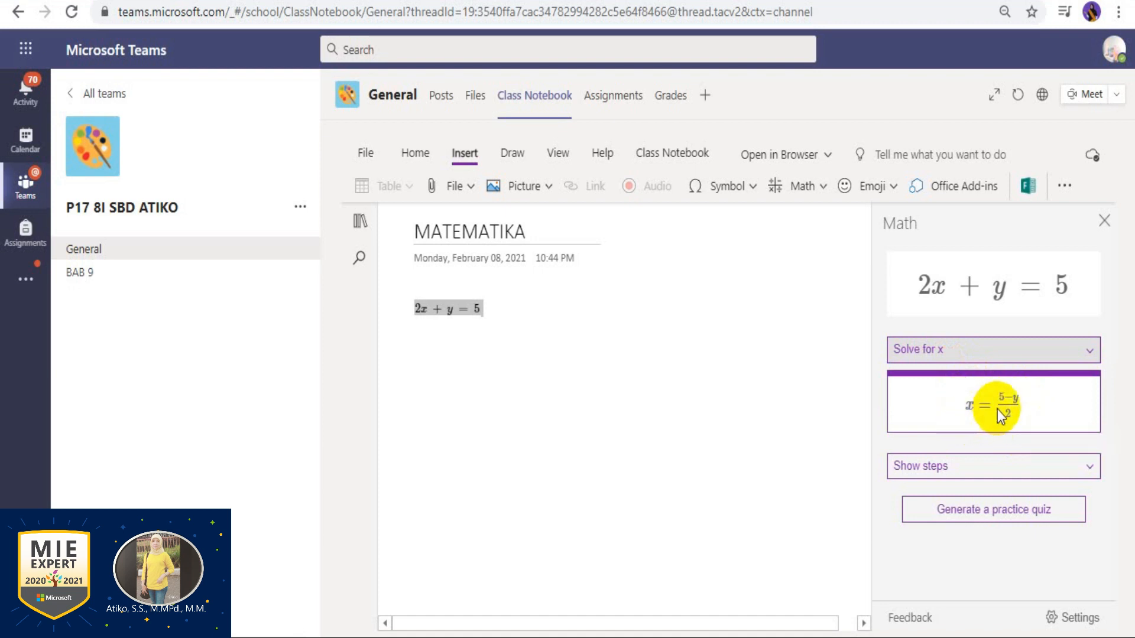
click(968, 467)
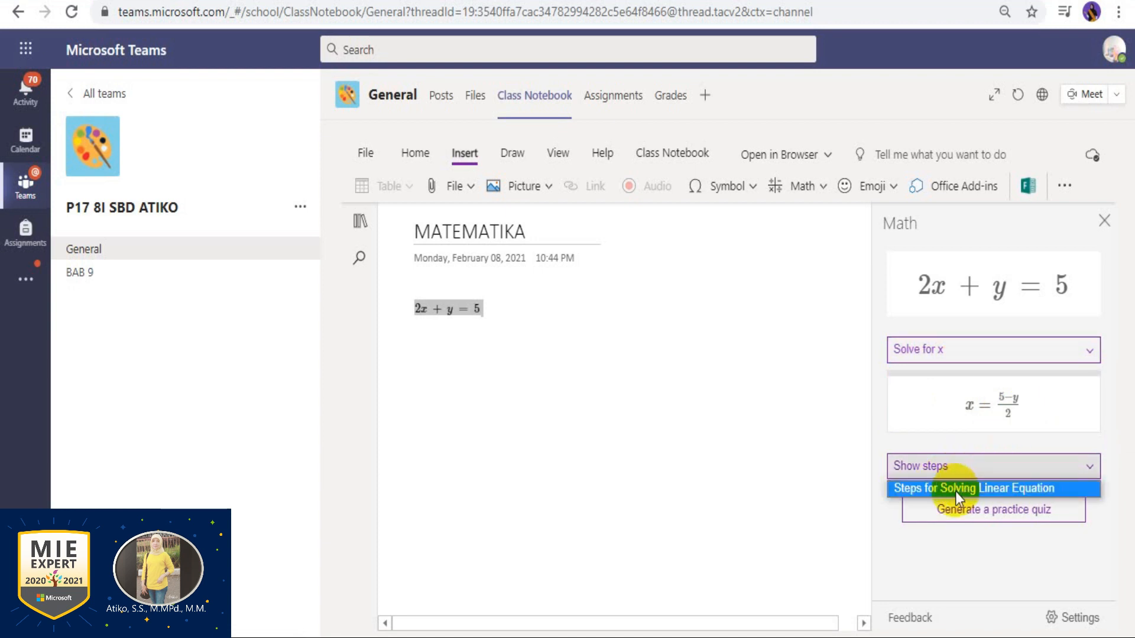
click(955, 492)
scroll(955, 491, down, 4)
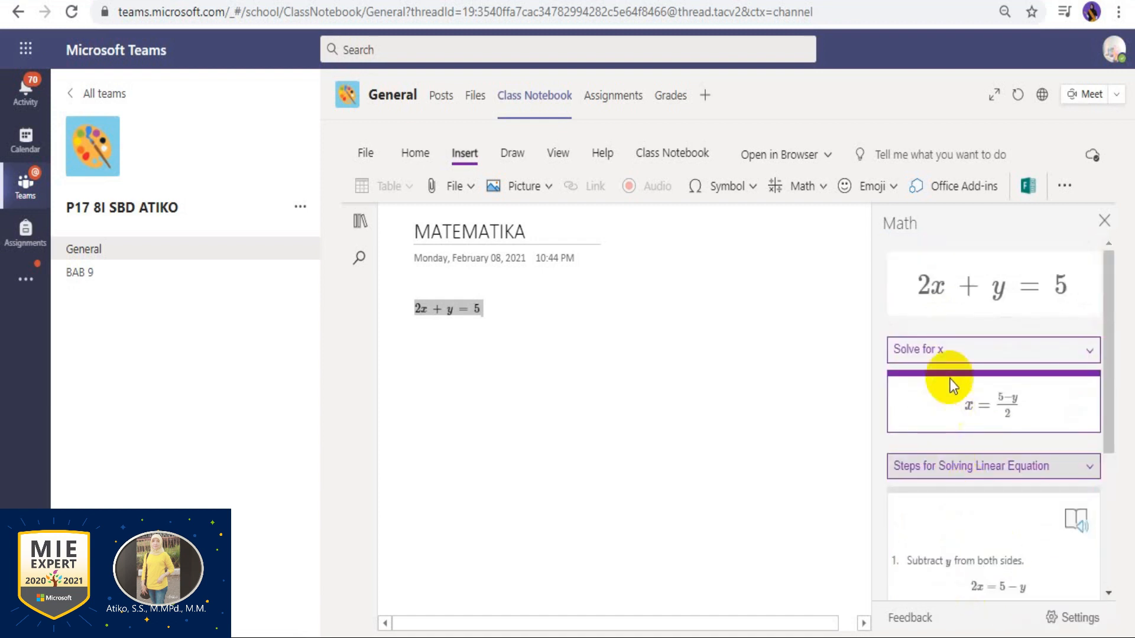
- Switch the Math action to Solve for y and show its Solution Steps
click(970, 355)
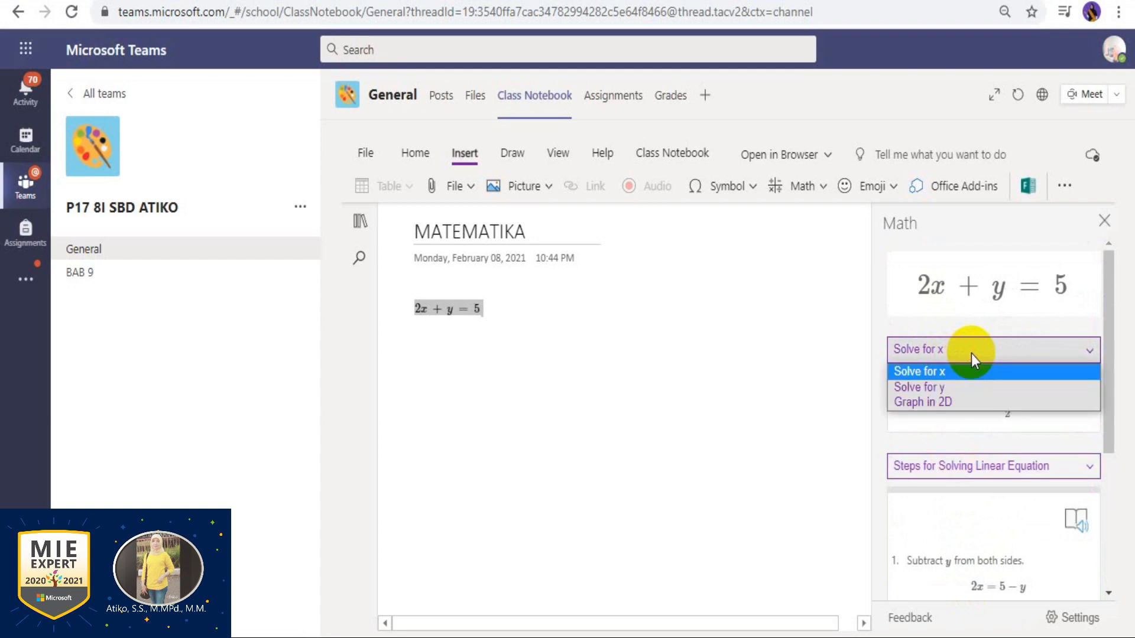
click(945, 389)
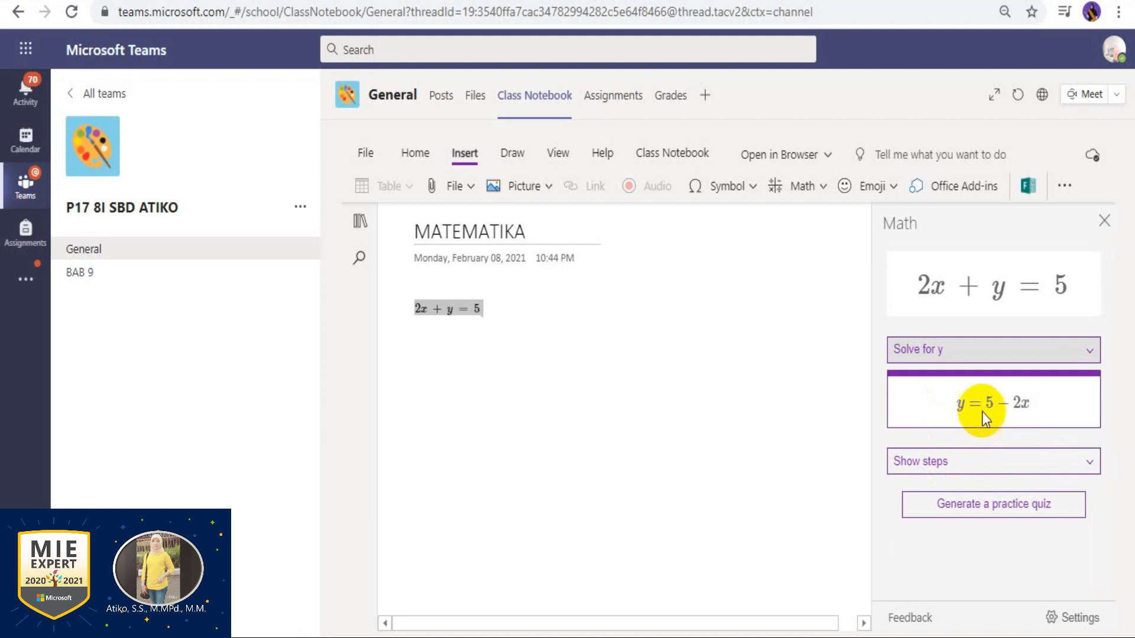
click(947, 463)
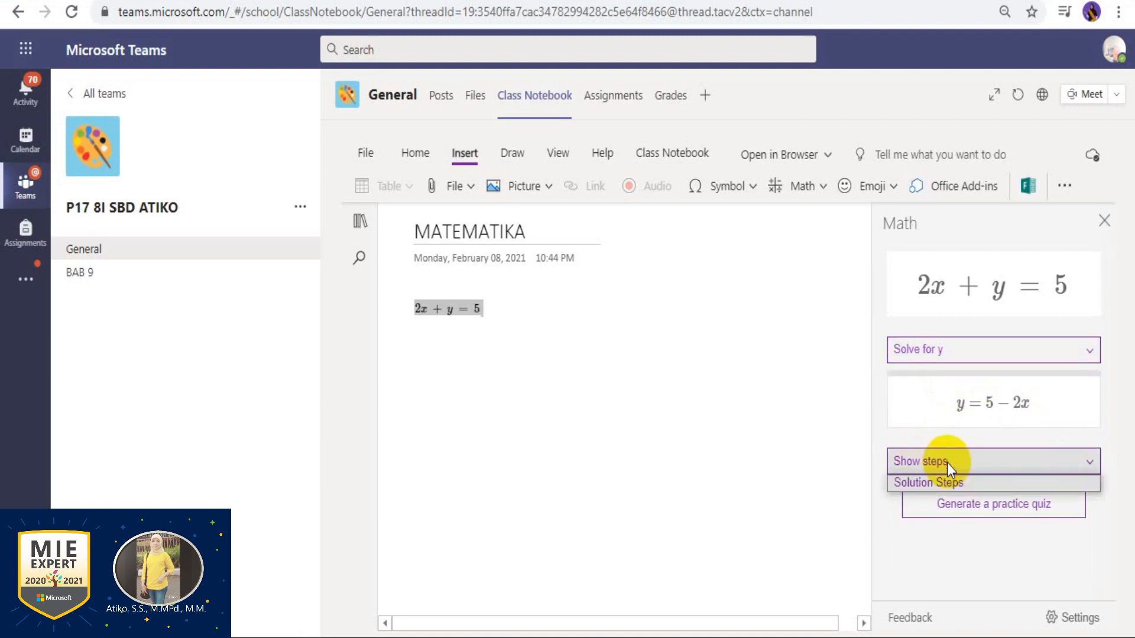
click(946, 483)
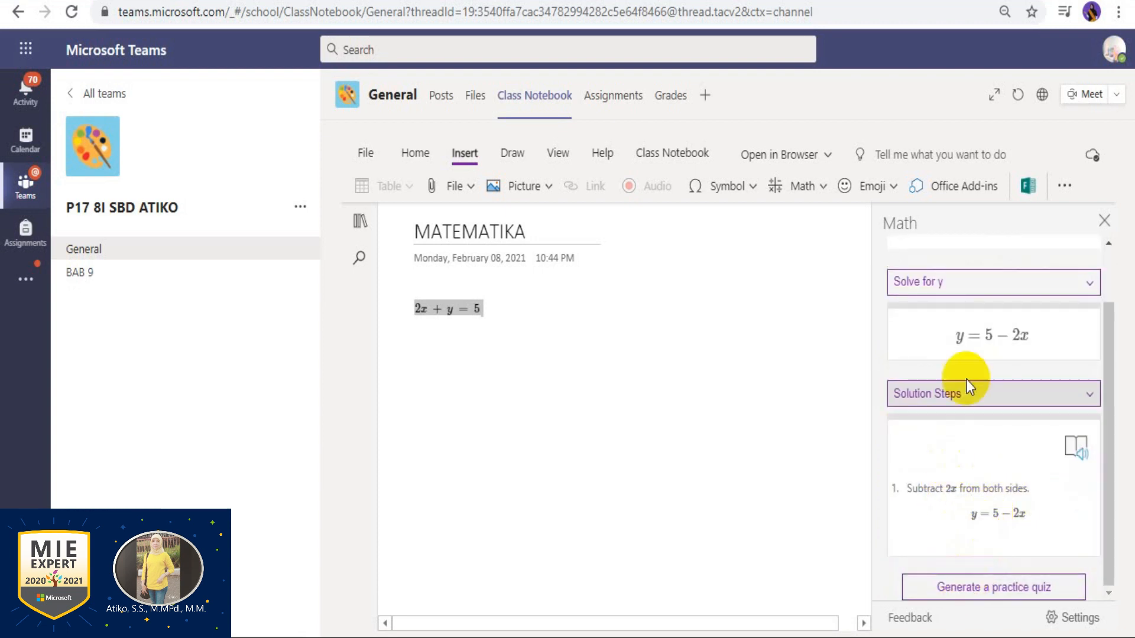
- Generate a practice math quiz on the MATEMATIKA page through the Microsoft Forms sign-in, and look through its questions
click(990, 589)
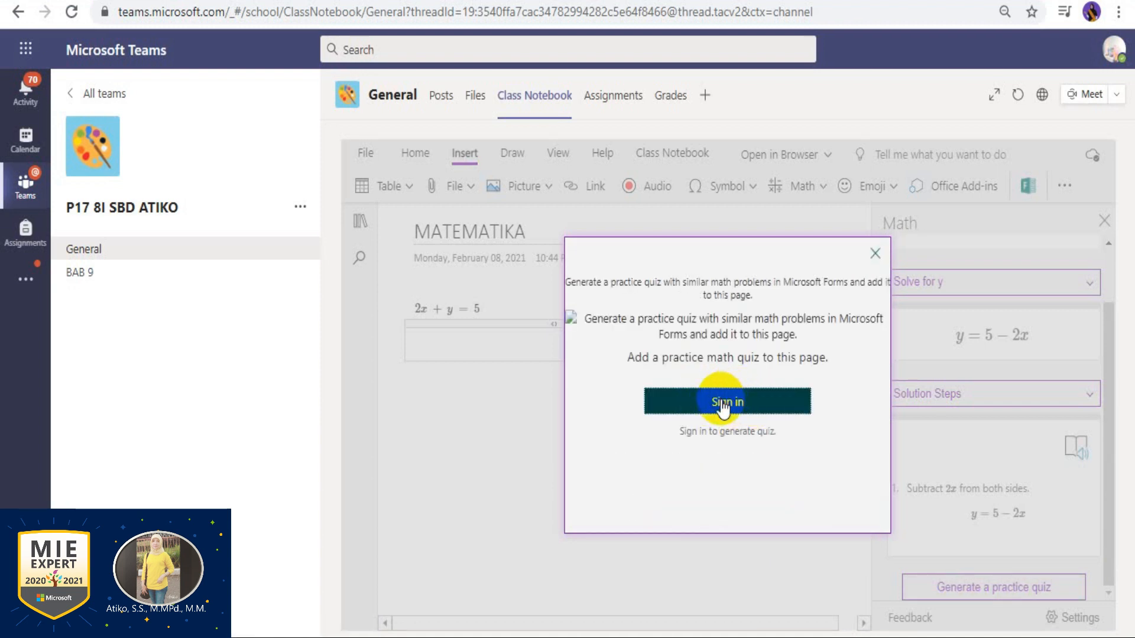
click(722, 402)
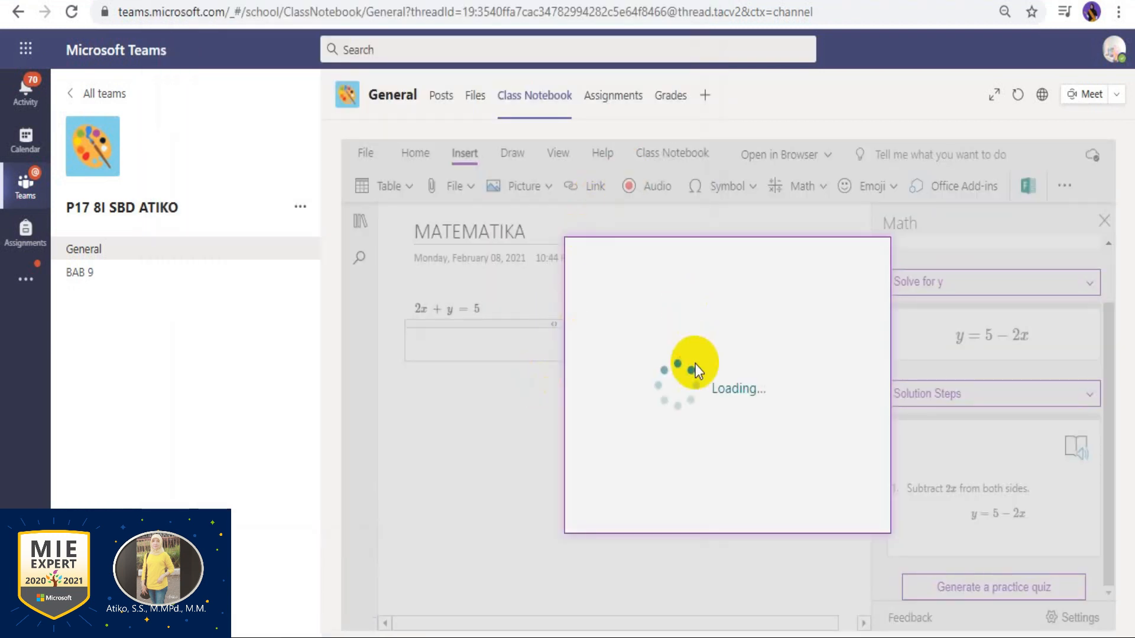
click(729, 497)
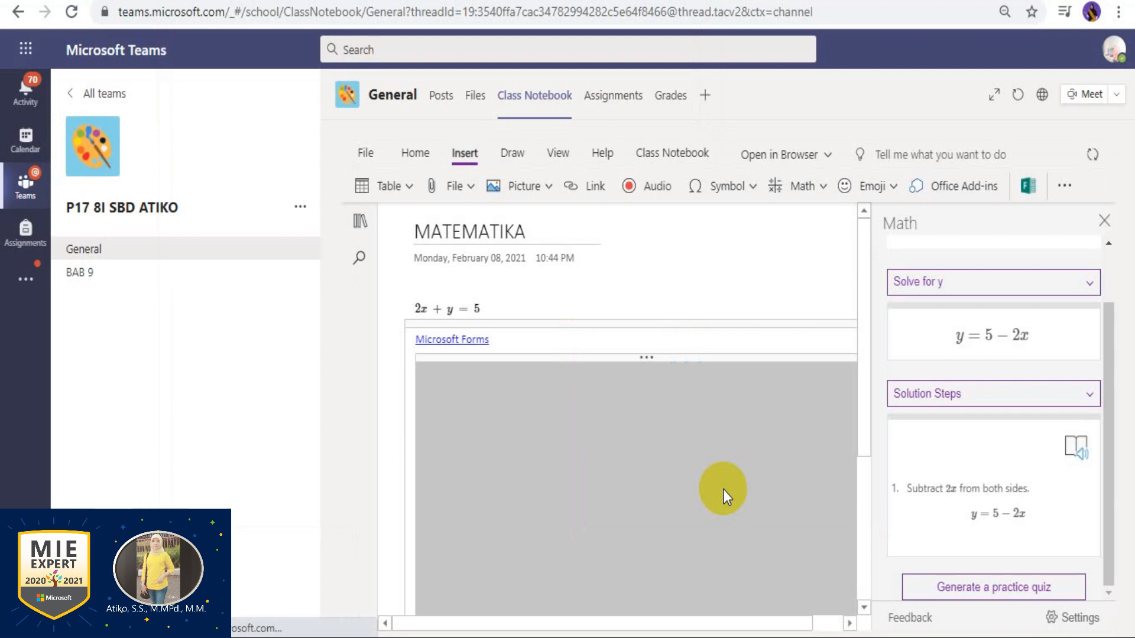
scroll(650, 425, down, 3)
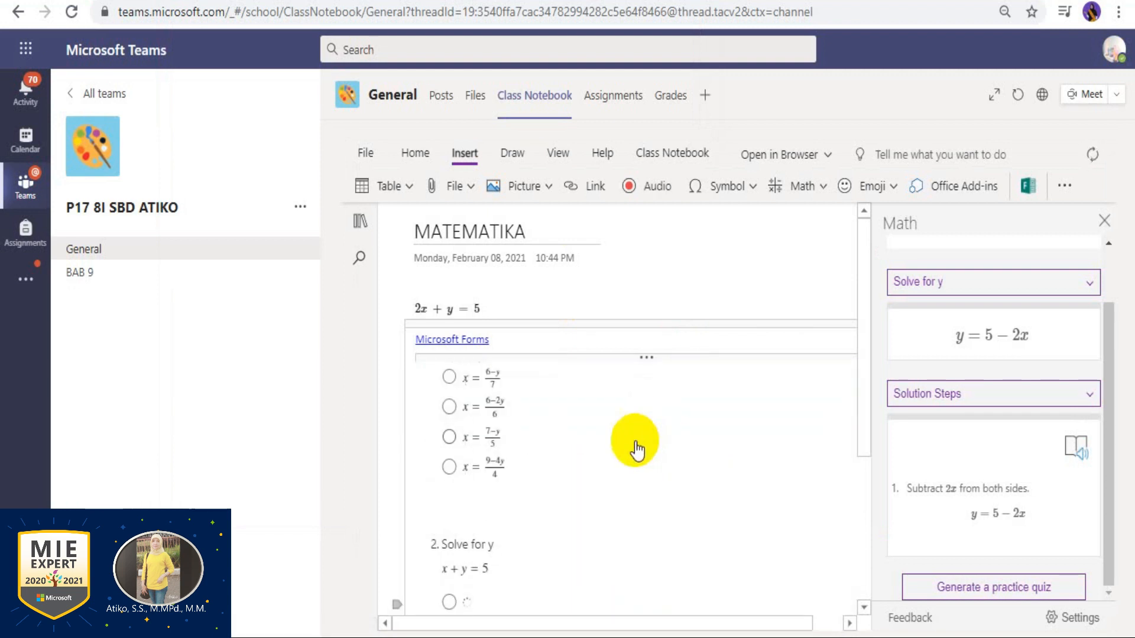
scroll(633, 443, down, 5)
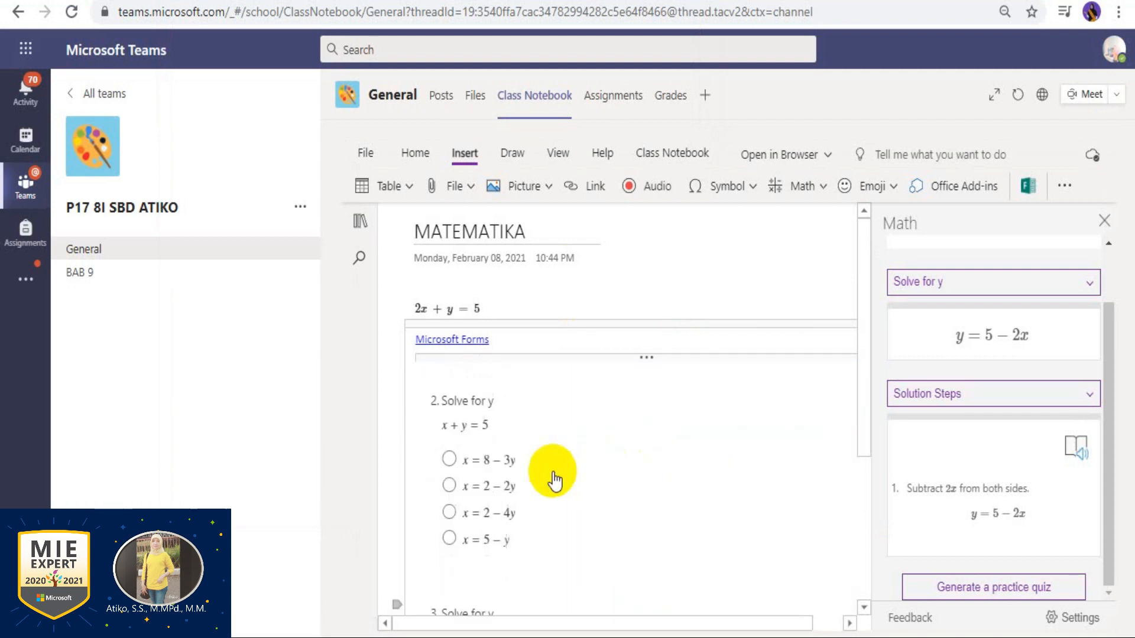
scroll(555, 480, down, 3)
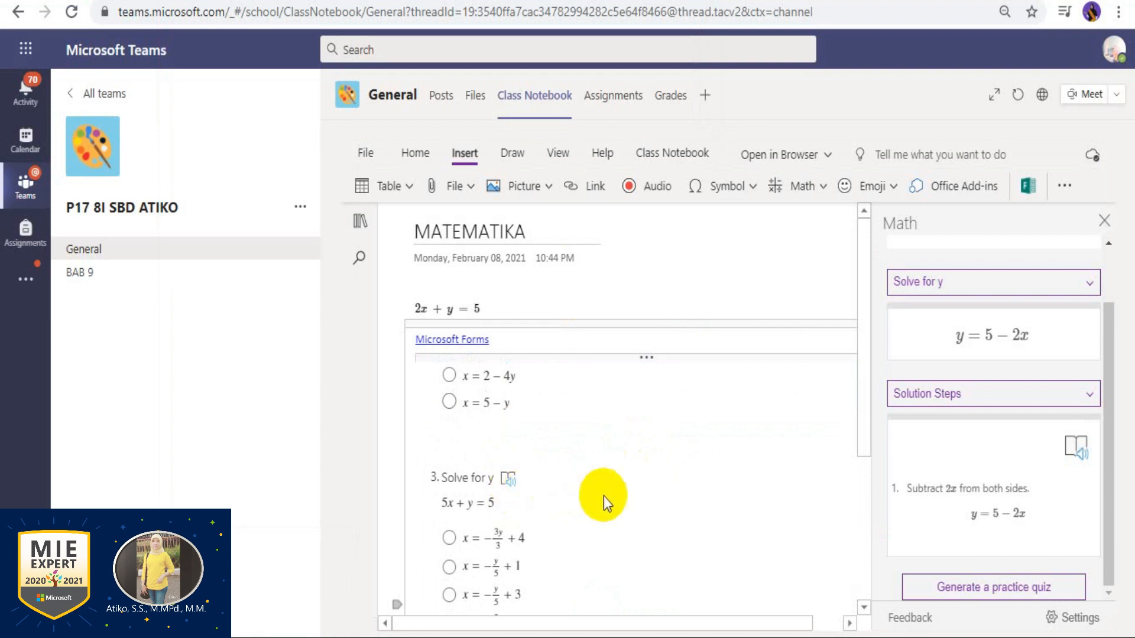
scroll(605, 495, up, 5)
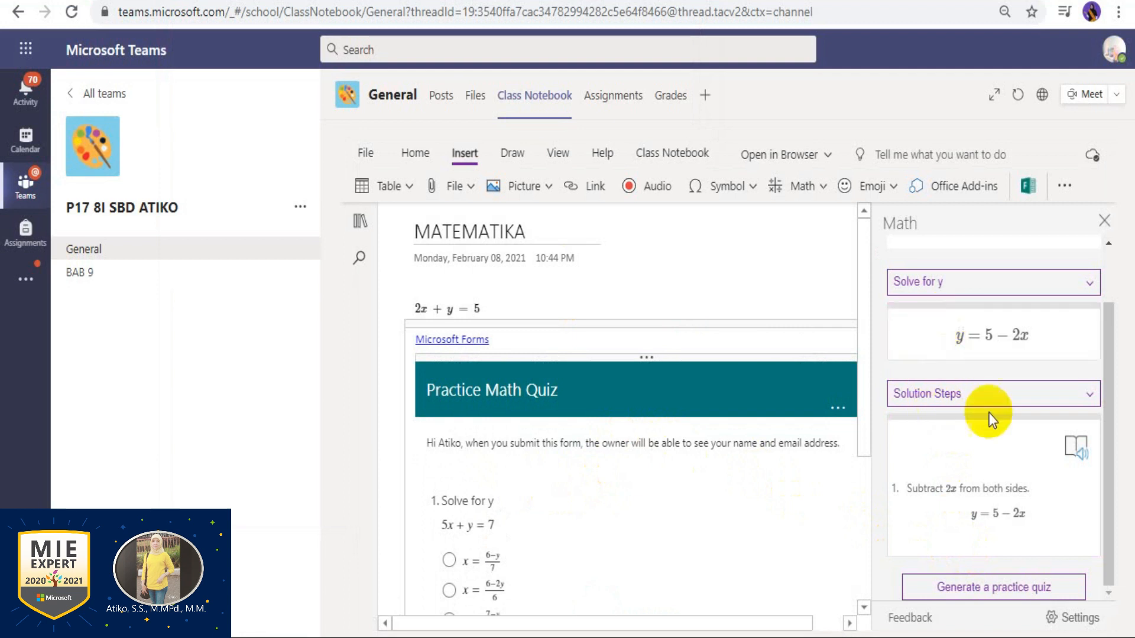
- Graph the equation 2x + y = 5 in 2D with the Math tool, and show the notebook's section and page list again
scroll(946, 277, up, 2)
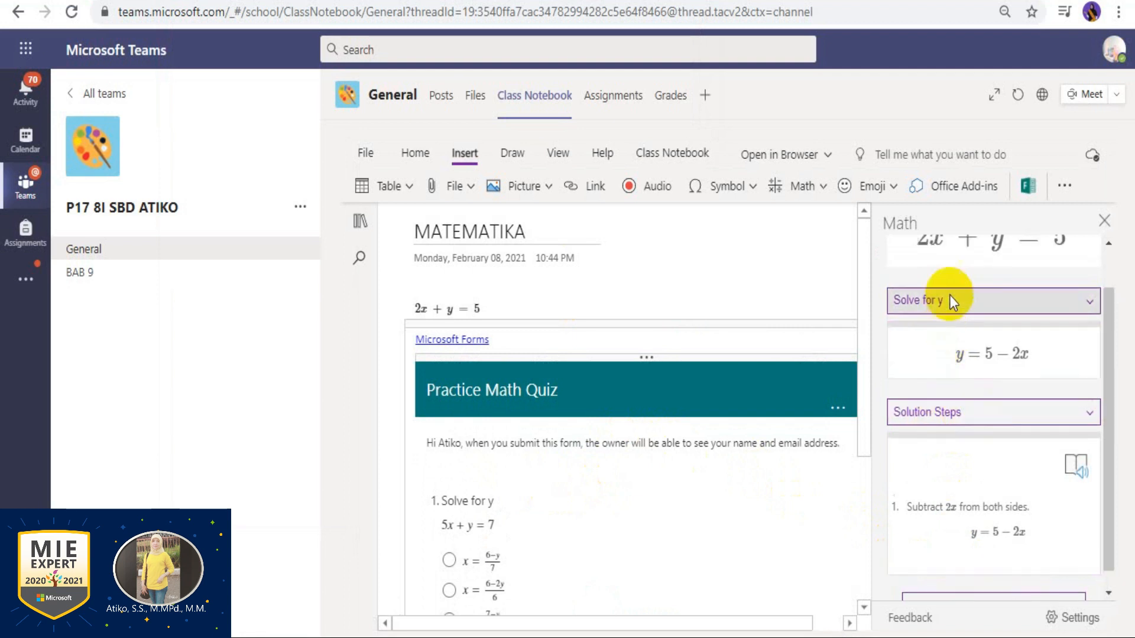
click(956, 353)
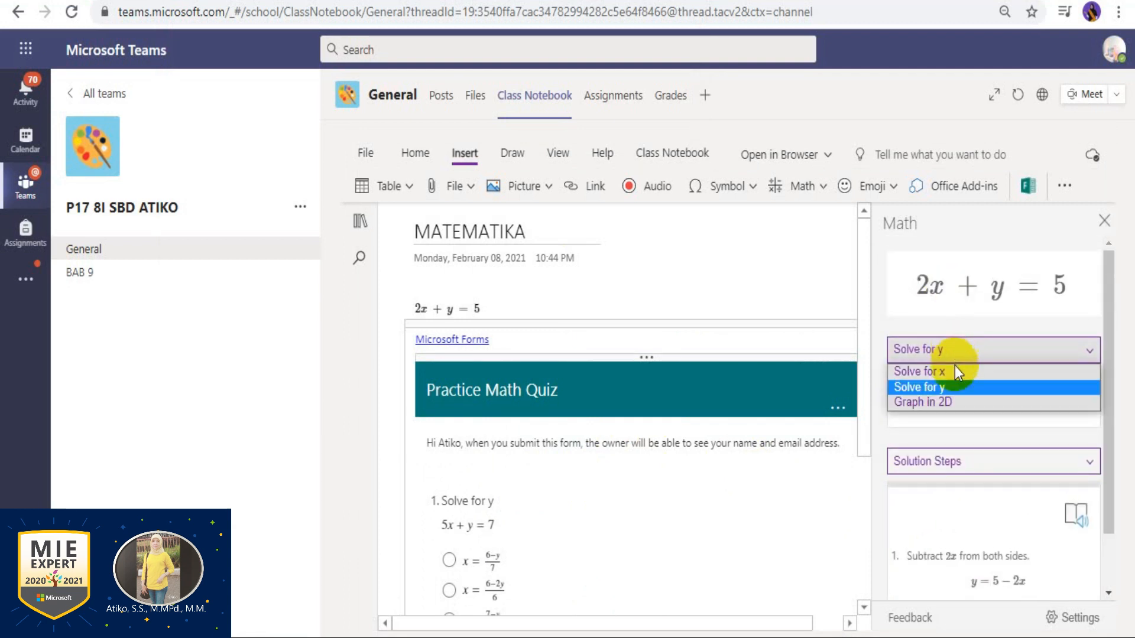
click(948, 402)
scroll(970, 467, down, 1)
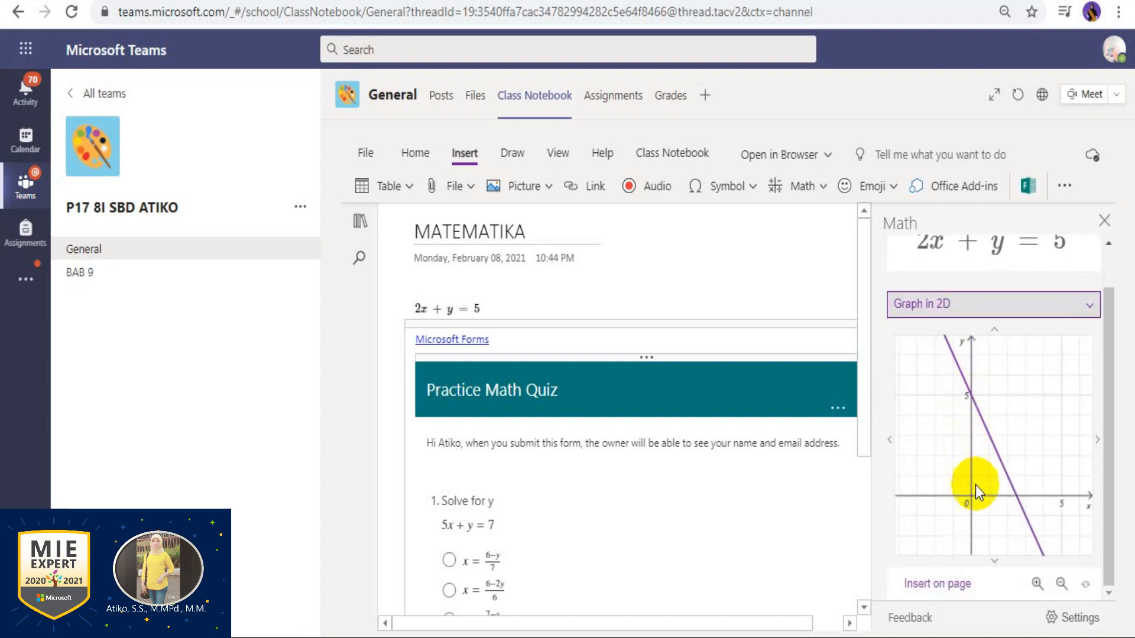
scroll(979, 495, up, 1)
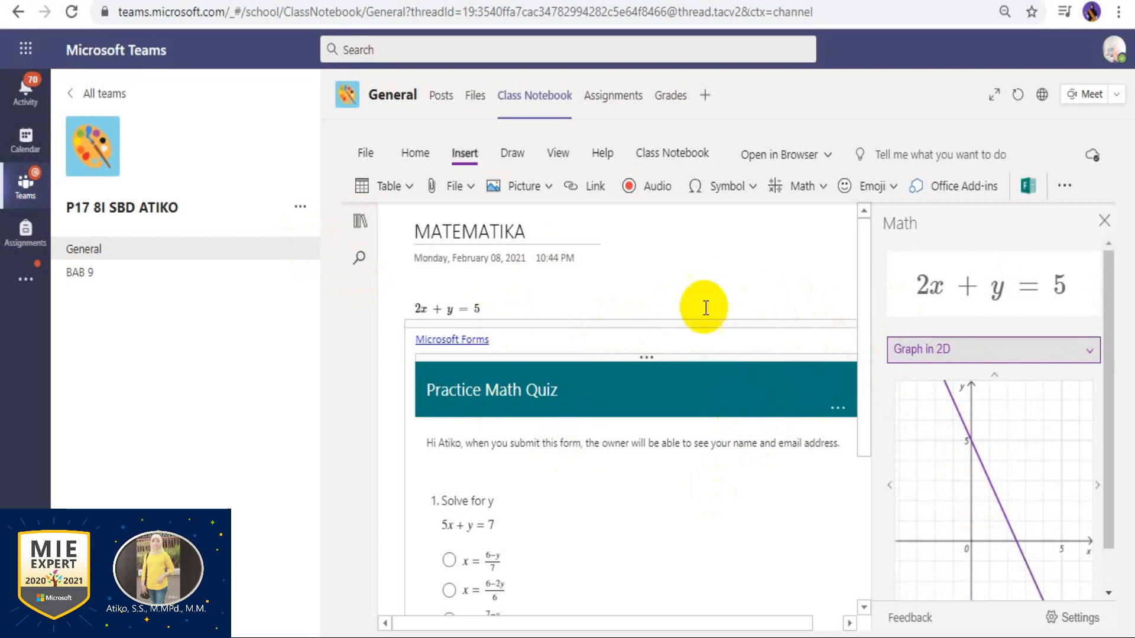
click(360, 221)
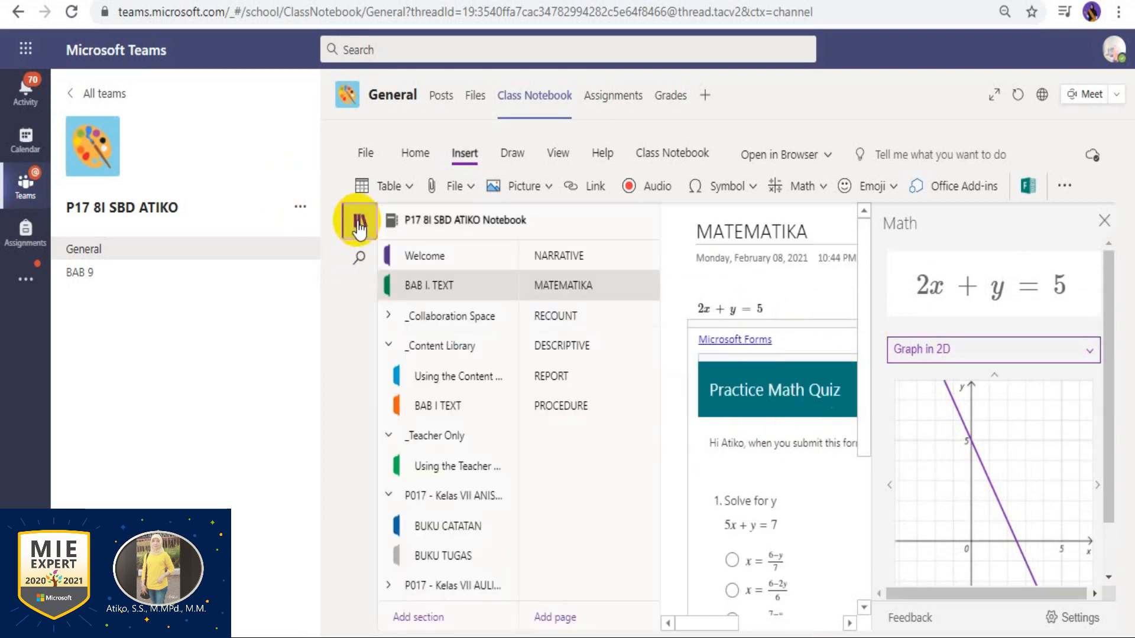